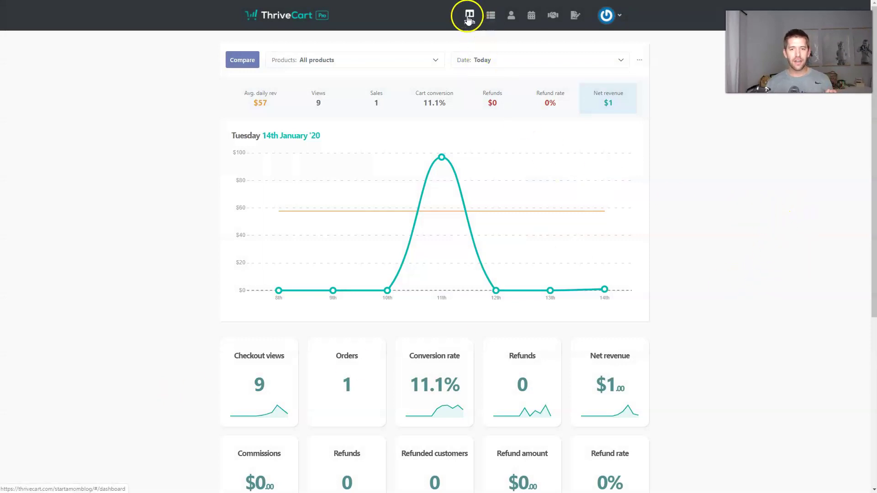
Go from the dashboard to the Products list in ThriveCart
click(491, 17)
mouse_move(579, 212)
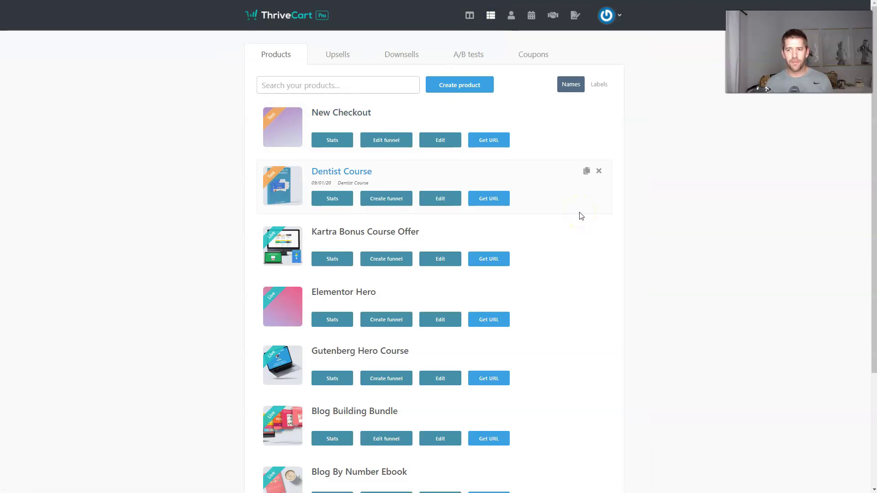
Create a digital product named 'Youtube show' with label 'asdf', owned by your own account
mouse_move(567, 241)
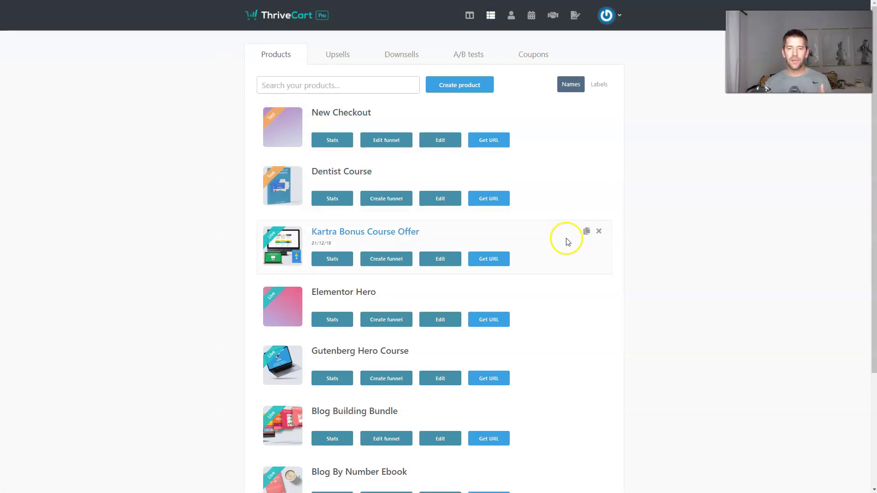
click(446, 86)
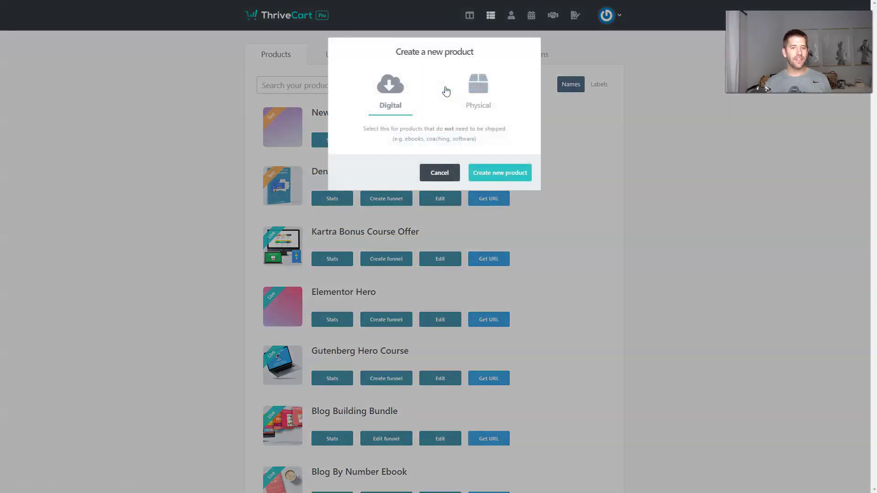
click(501, 173)
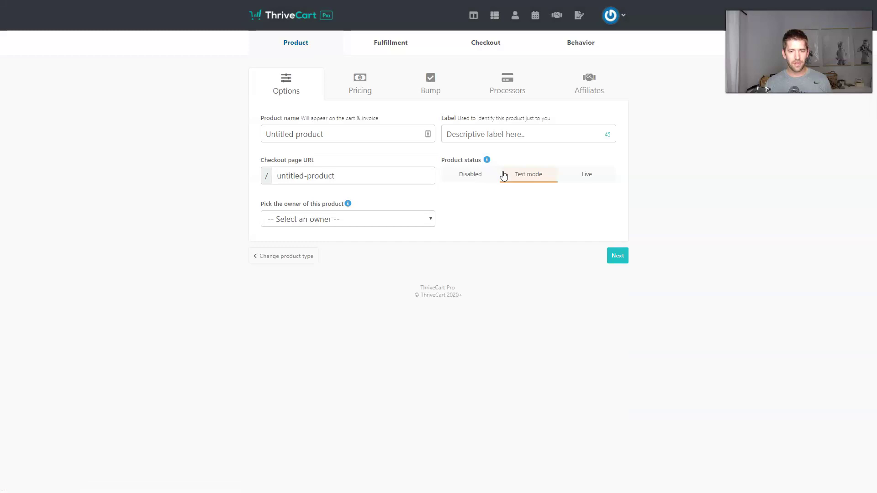
click(366, 131)
text(Youtube show)
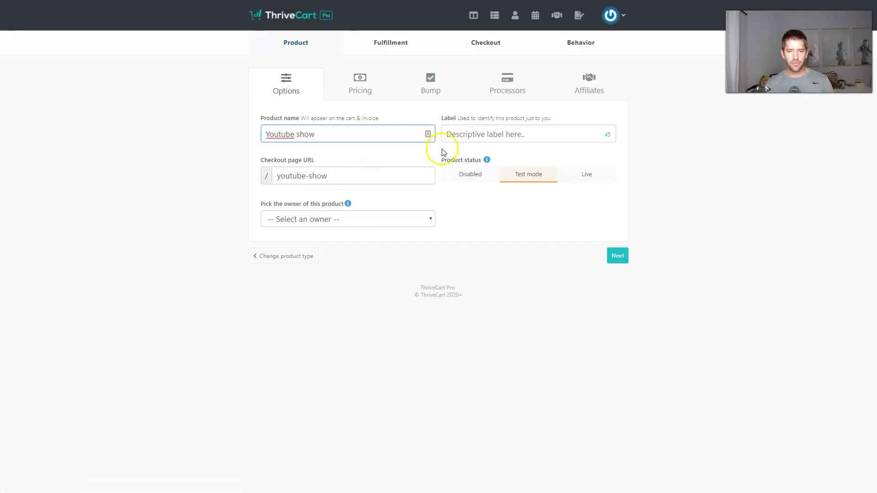
click(451, 134)
text(asdf)
click(338, 220)
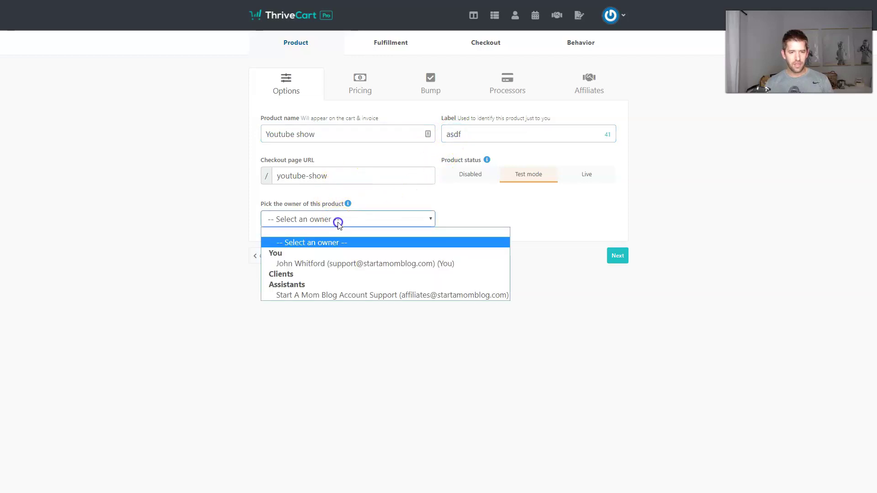
click(313, 260)
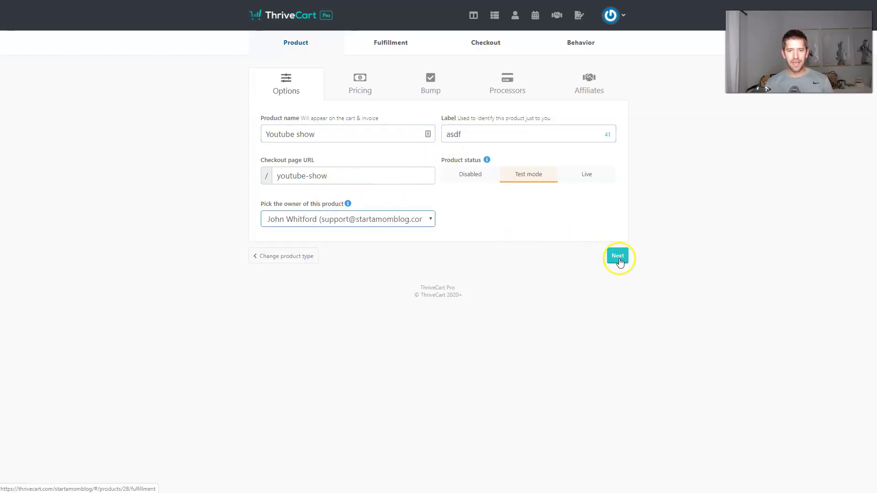
click(617, 255)
Give the product a one-time price of $5 and save it
click(438, 241)
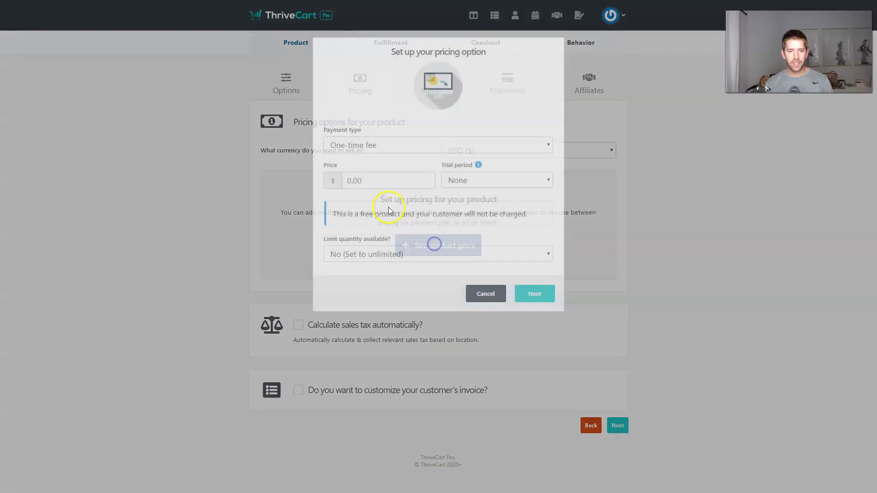
click(364, 180)
text(5)
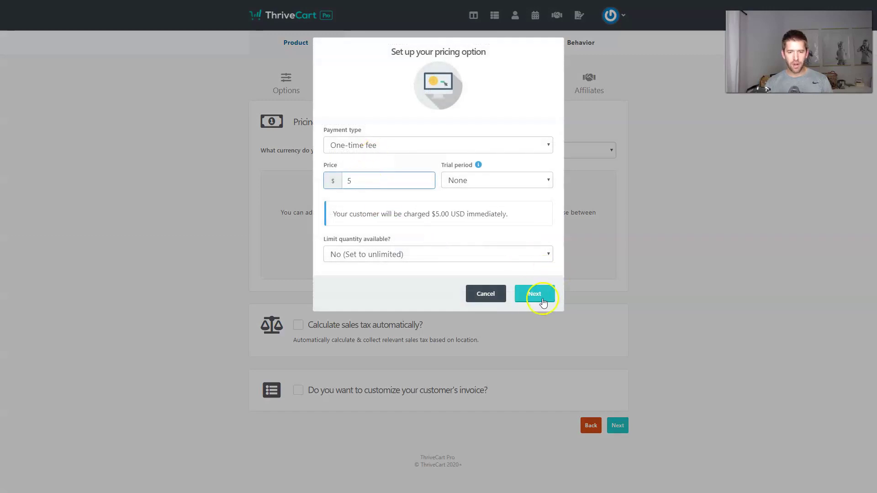
click(543, 301)
click(531, 235)
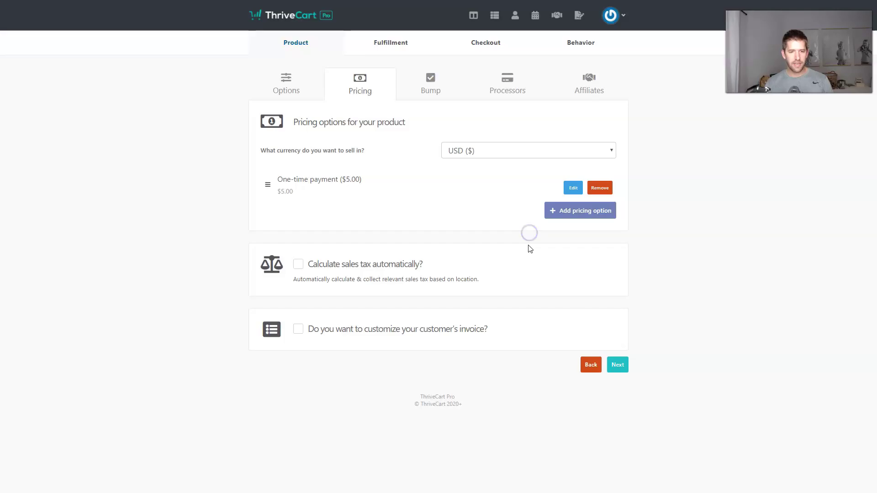
Turn on a digital bump offer named 'Vantastic Bump'
click(619, 366)
click(304, 123)
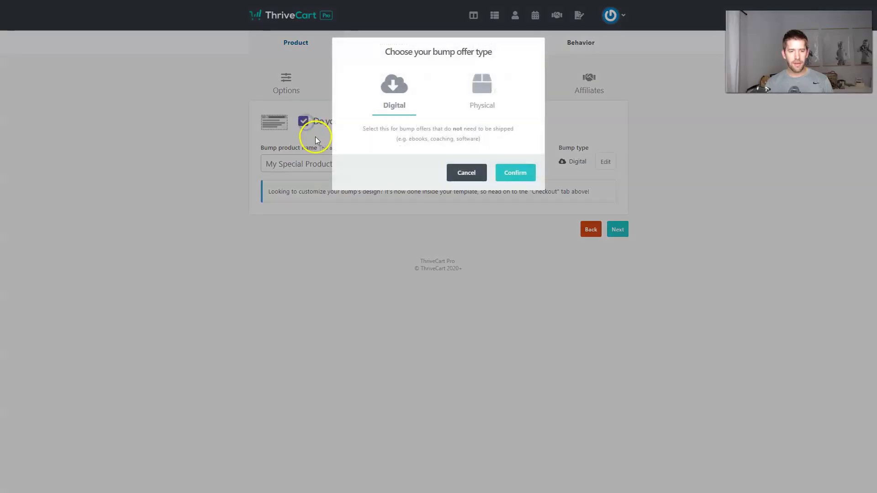
click(515, 172)
click(343, 166)
text(V)
text(antastic Bump)
key(Tab)
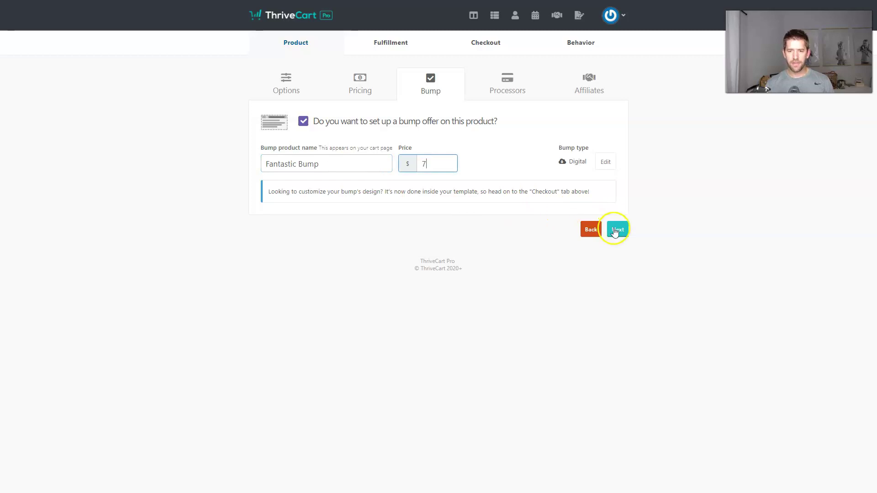
Enable Stripe with the Income Mesh account, briefly visiting the add-account page
click(618, 230)
click(462, 208)
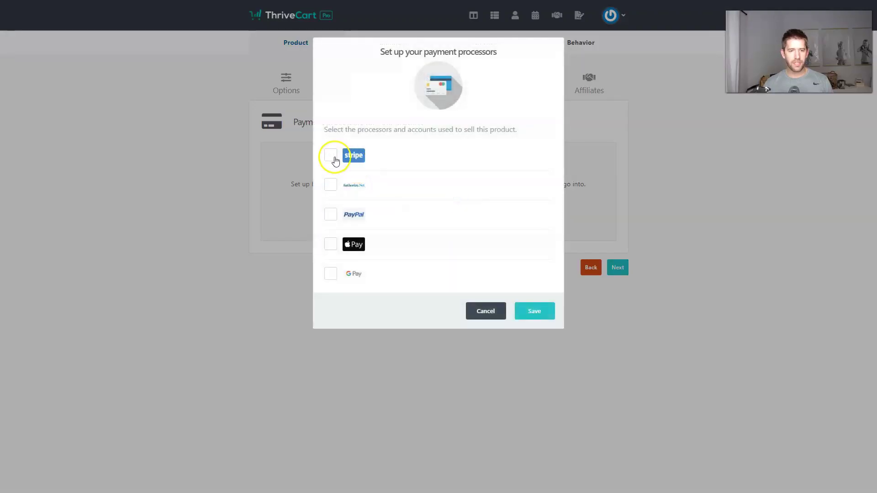
click(329, 155)
click(484, 156)
click(452, 178)
click(529, 156)
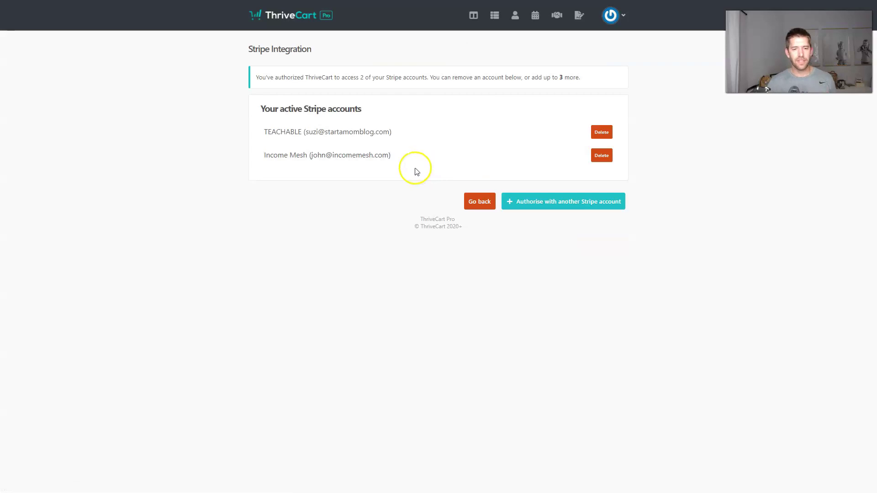
click(484, 202)
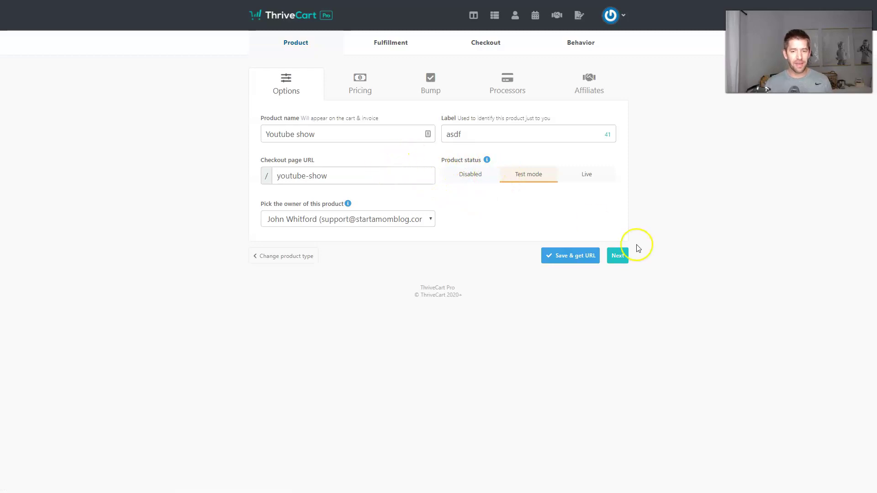
Step back through the product tabs, re-enable Stripe with Income Mesh and save it
click(618, 255)
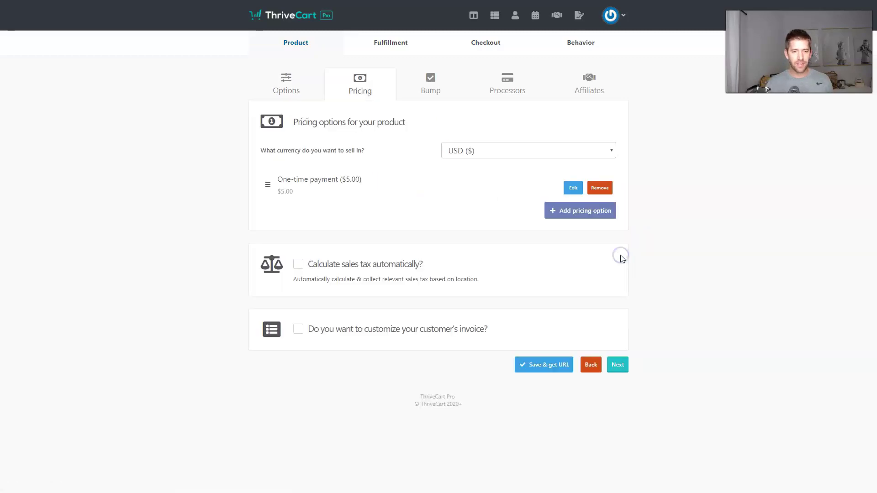
click(617, 364)
click(619, 230)
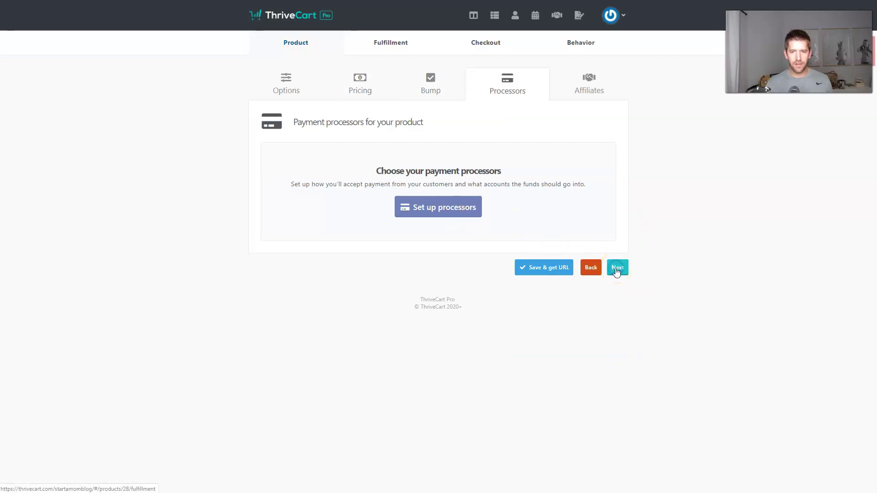
click(440, 213)
click(331, 155)
click(427, 156)
click(422, 177)
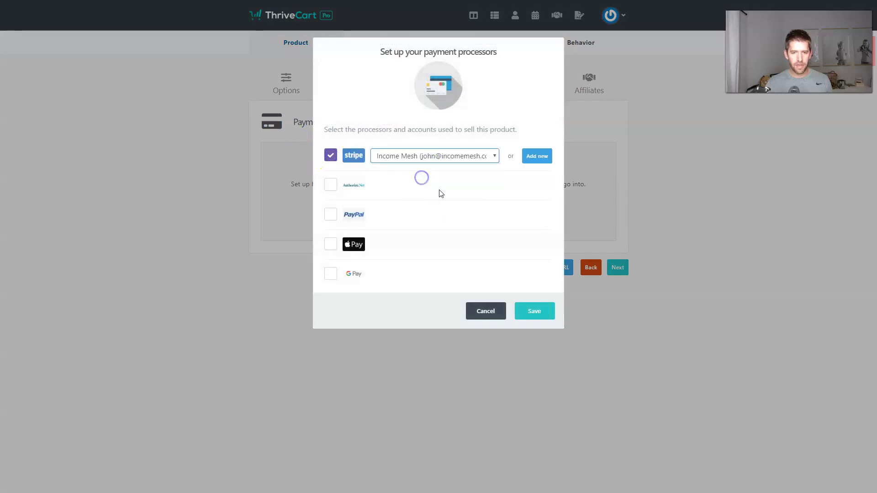
click(533, 312)
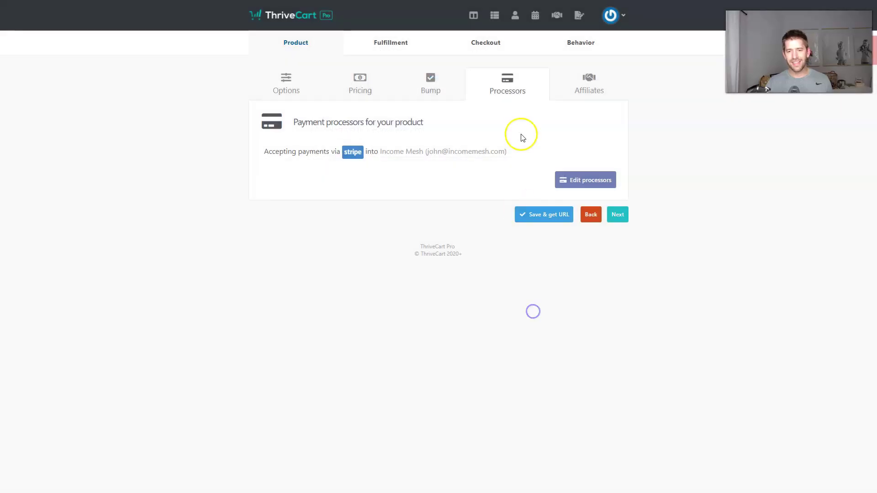
click(616, 218)
Enter the support email address in the Support URL/email field
click(617, 157)
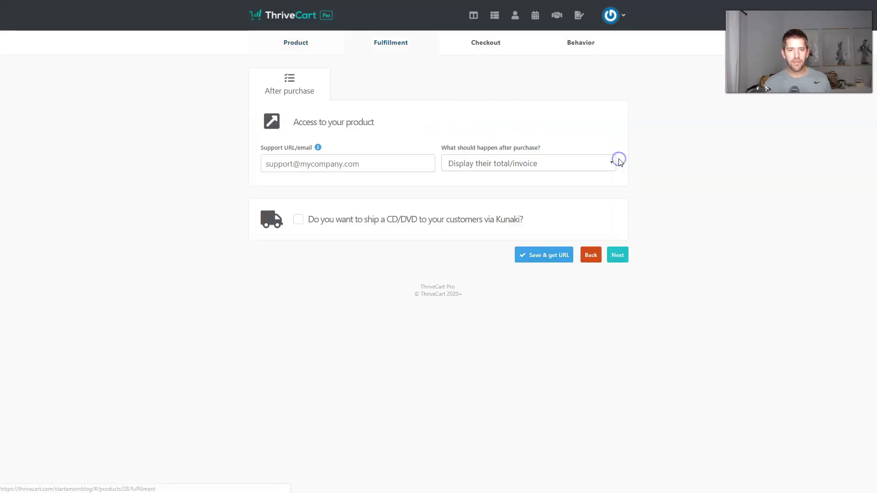
click(373, 166)
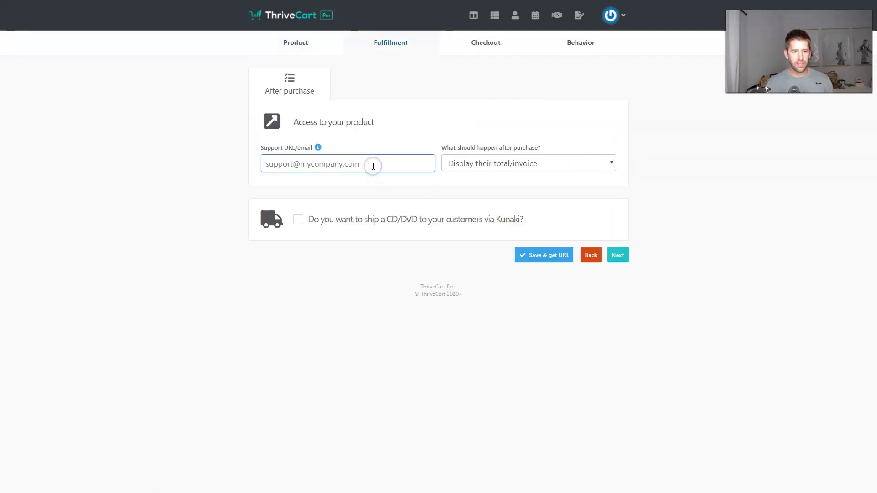
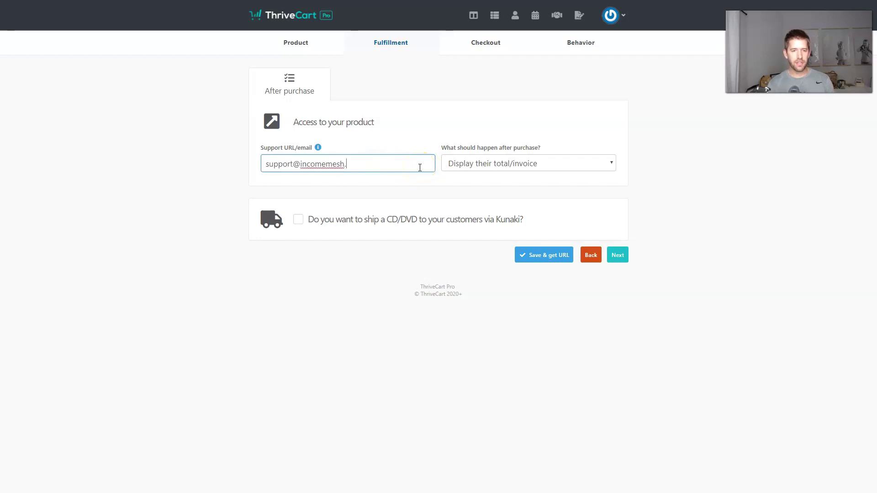
Compare the legacy cart types and settle on One-step for the checkout
click(617, 255)
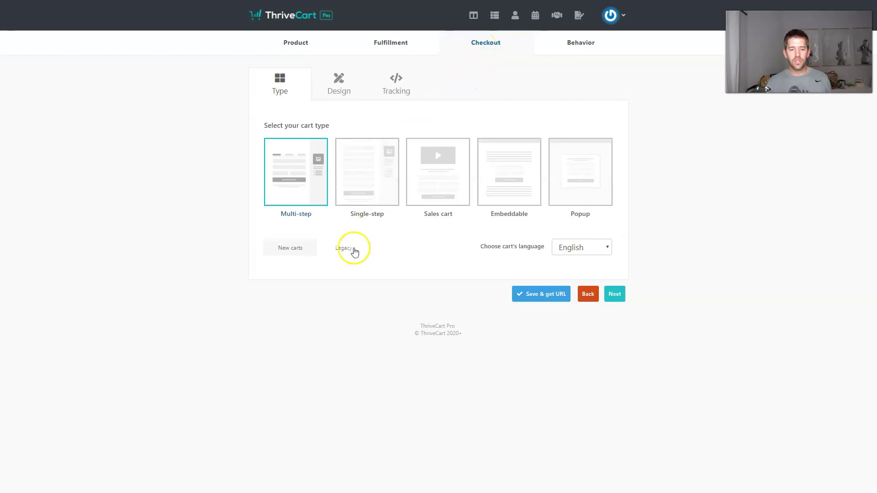
click(343, 251)
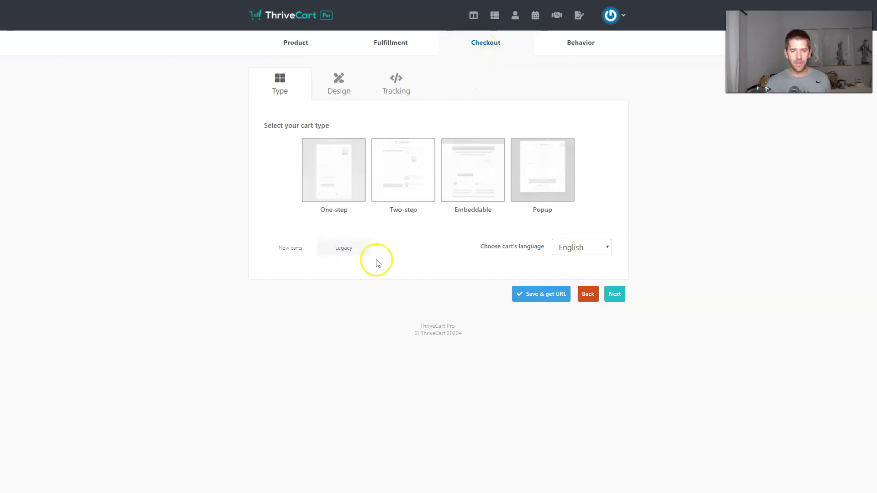
click(331, 191)
click(403, 178)
click(491, 184)
click(571, 182)
click(332, 181)
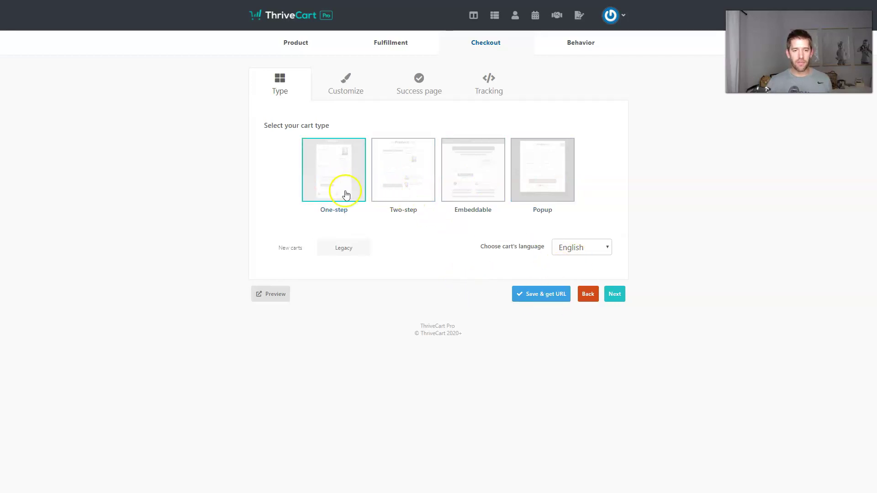
Look into the checkout layout customisation and its bullet points editor, then close it
click(346, 91)
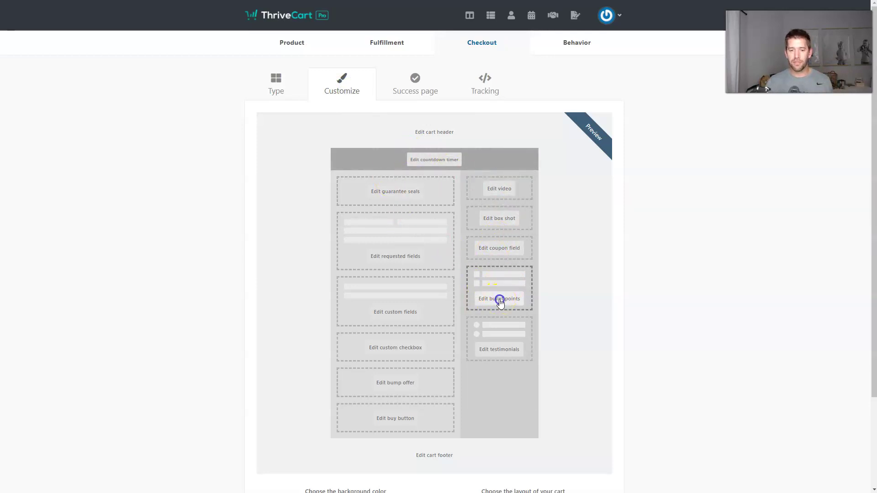
click(499, 300)
click(379, 104)
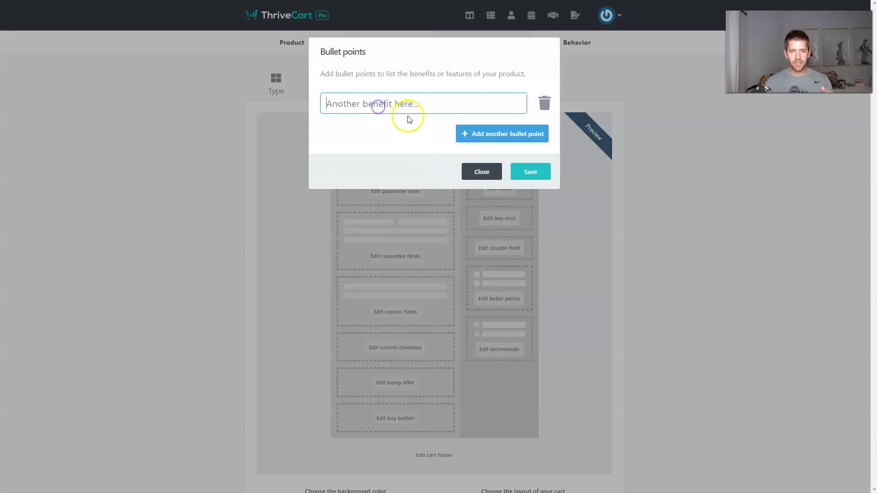
click(481, 173)
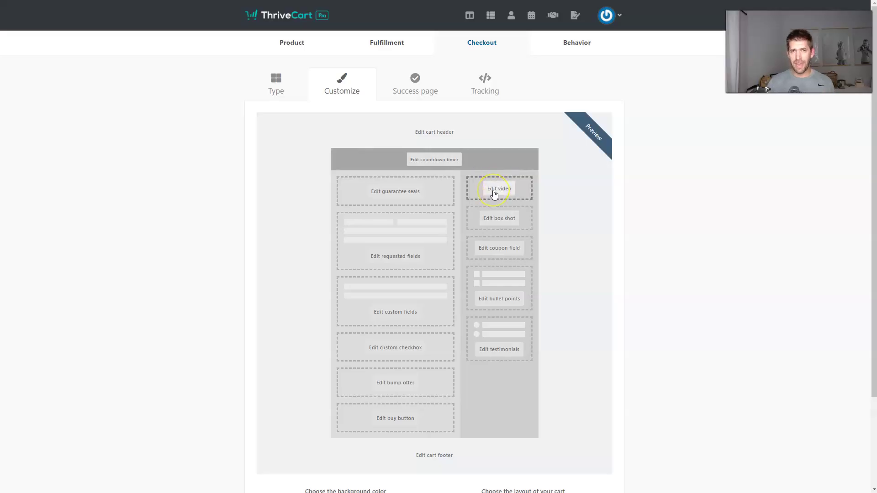
Preview the $5 checkout page, then close the preview tab
scroll(494, 194, down, 3)
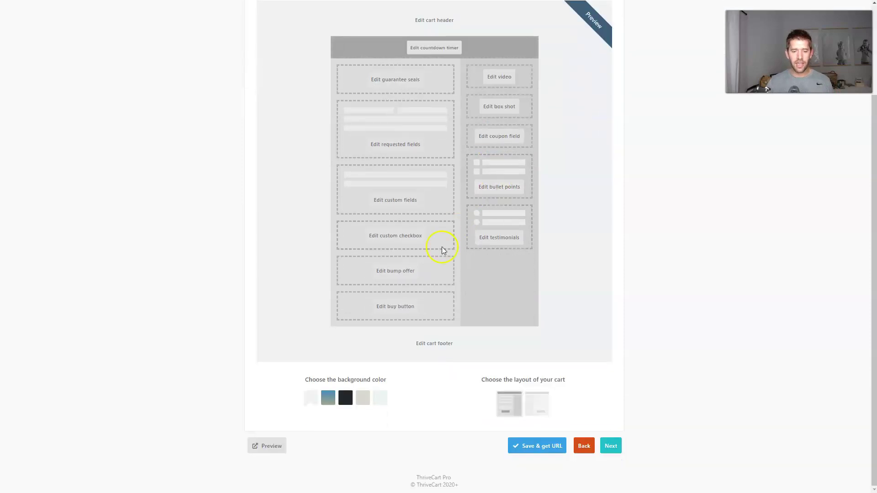
click(273, 446)
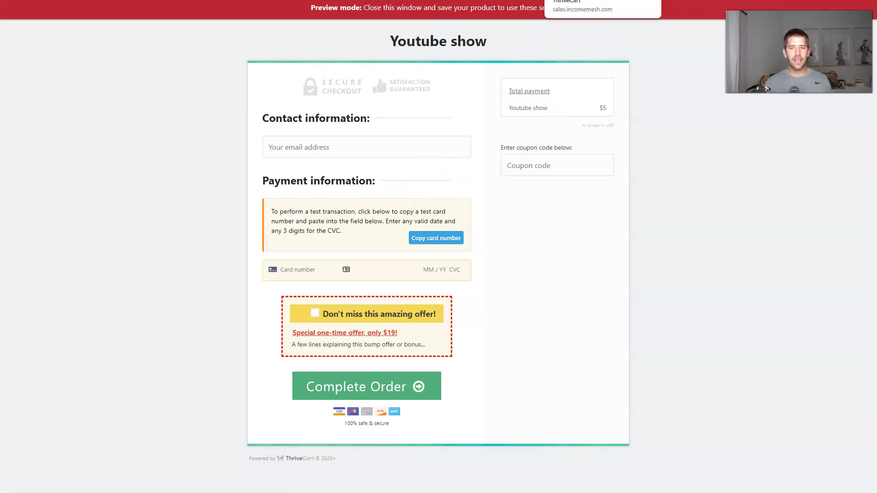
key(ctrl+w)
scroll(566, 108, up, 3)
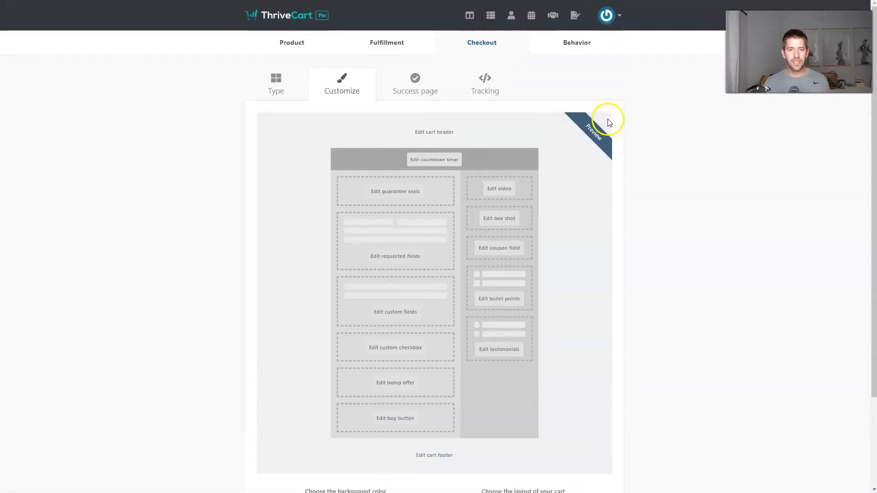
scroll(350, 95, down, 3)
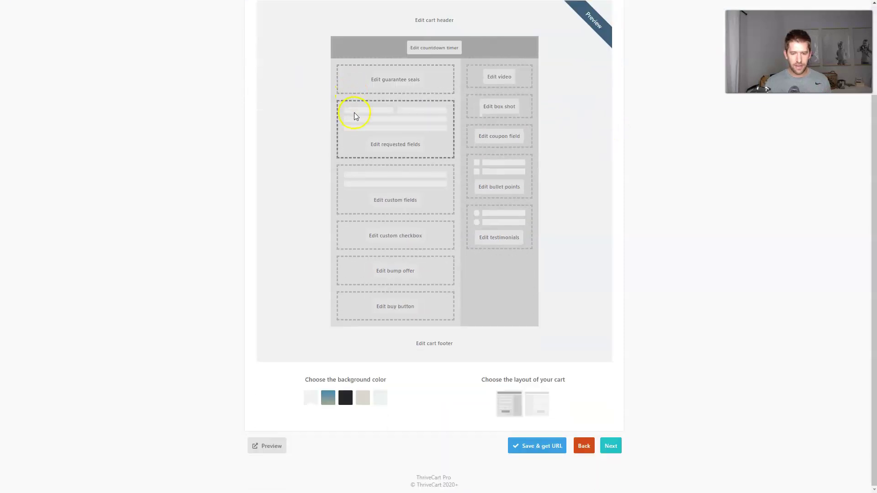
scroll(354, 114, up, 3)
Switch to New carts, pick the Sales cart type, and advance to the Design step
click(280, 87)
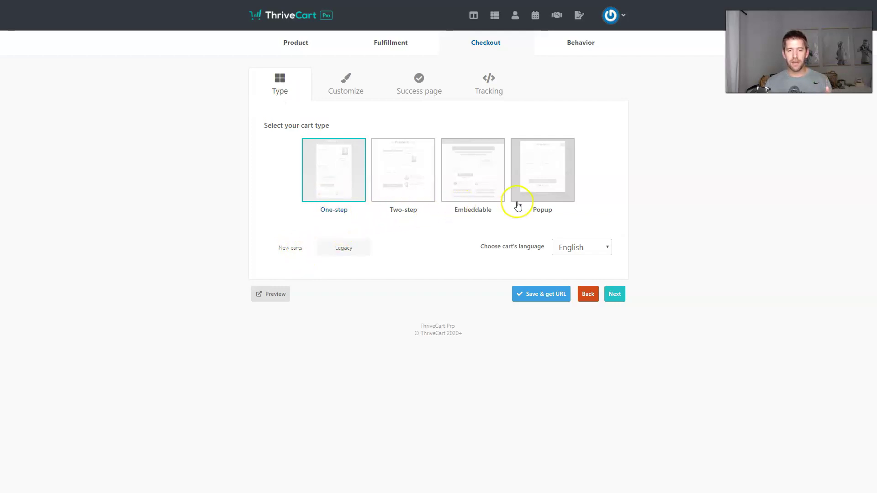
click(297, 245)
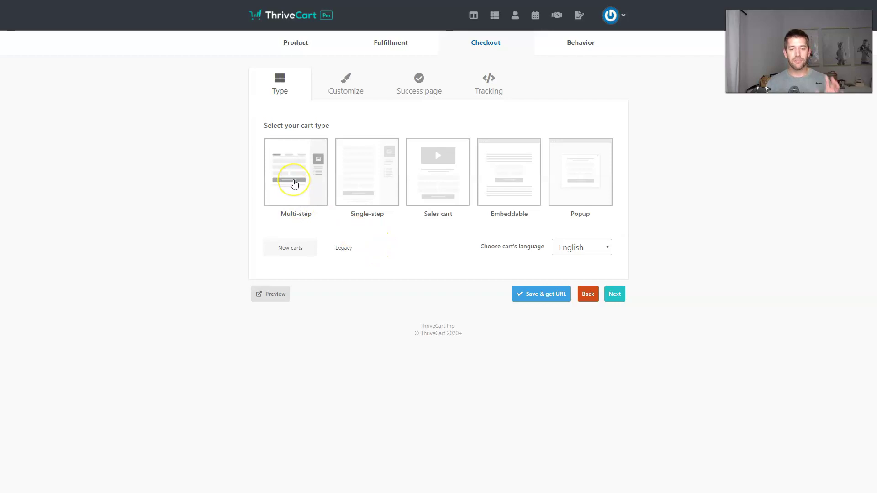
click(385, 191)
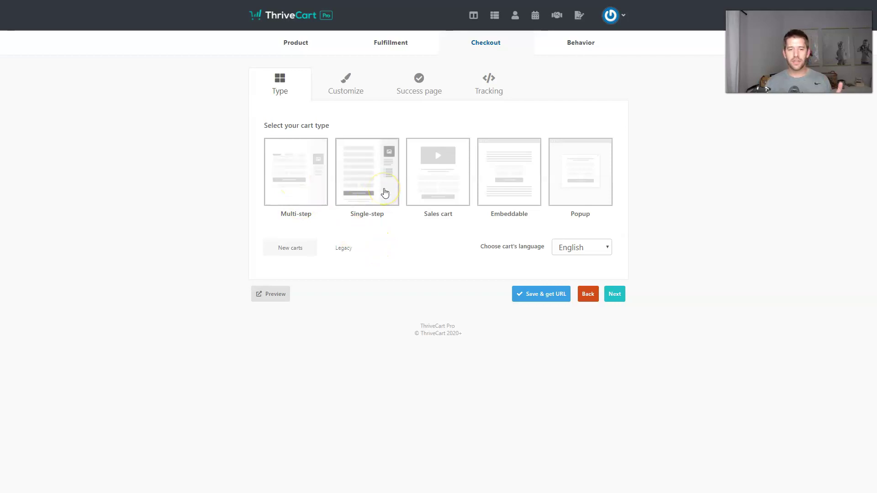
click(445, 205)
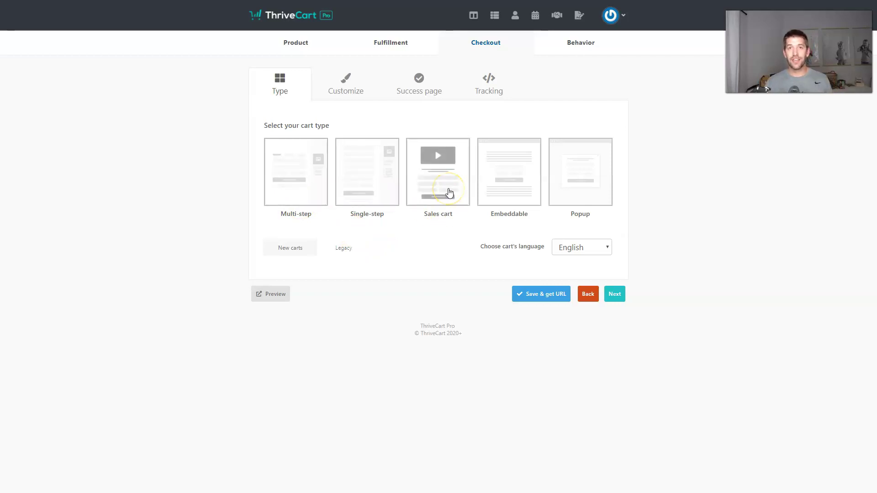
click(493, 185)
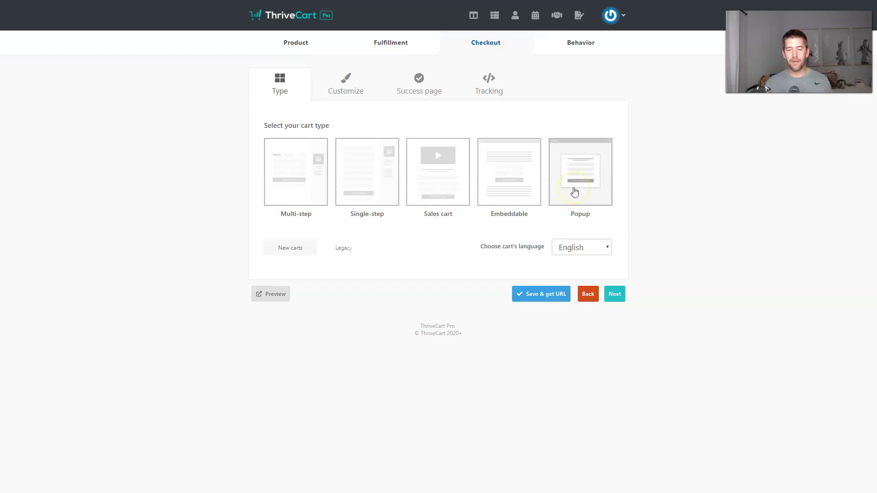
click(439, 201)
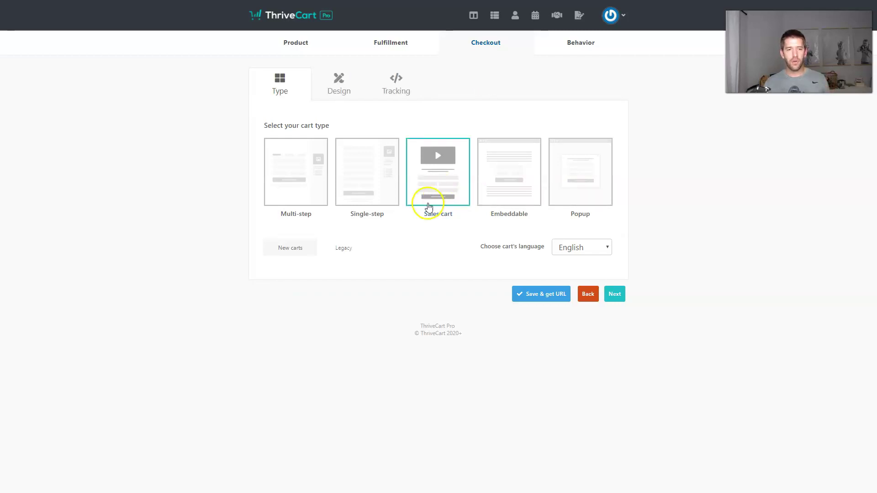
click(617, 295)
click(426, 168)
click(458, 168)
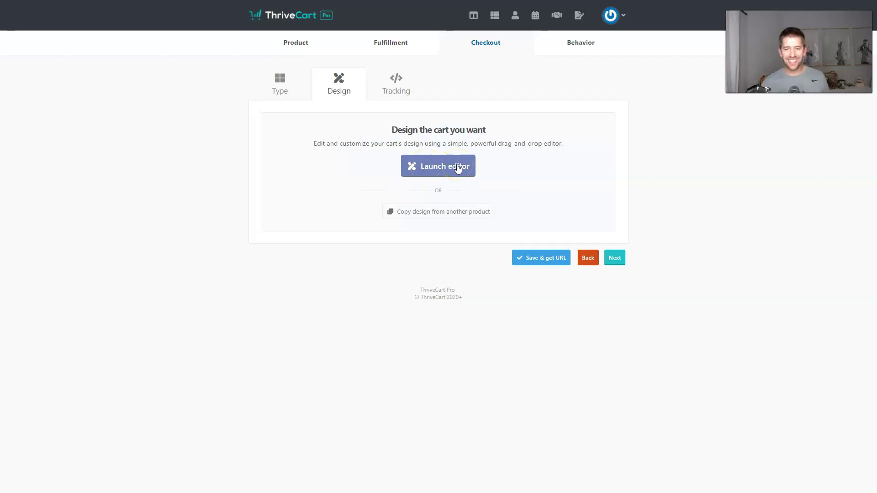
Launch the cart design editor and add a Heading above the Customer/Payment steps
click(446, 168)
click(443, 168)
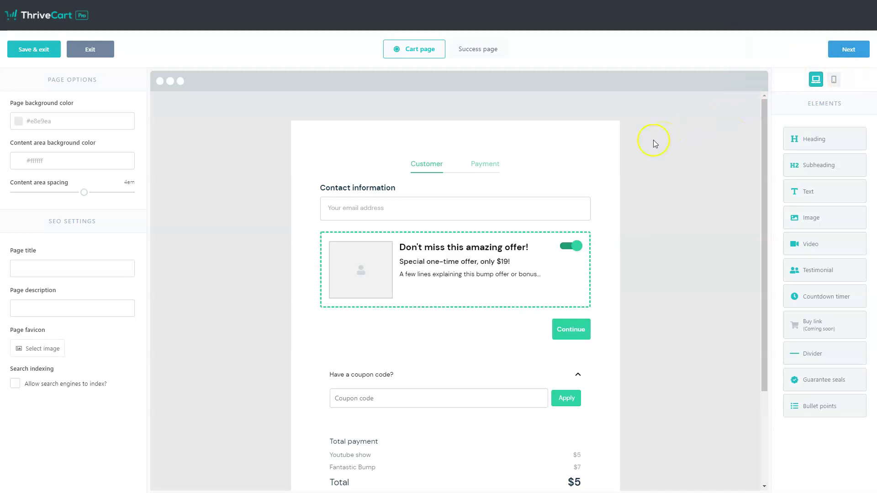
scroll(635, 141, down, 3)
scroll(621, 160, up, 3)
scroll(473, 148, down, 2)
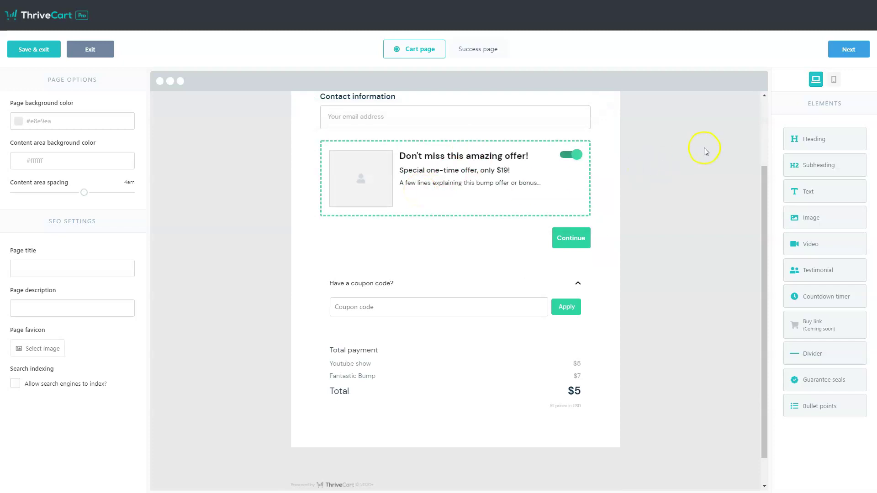
scroll(585, 219, up, 2)
drag(822, 145, 459, 164)
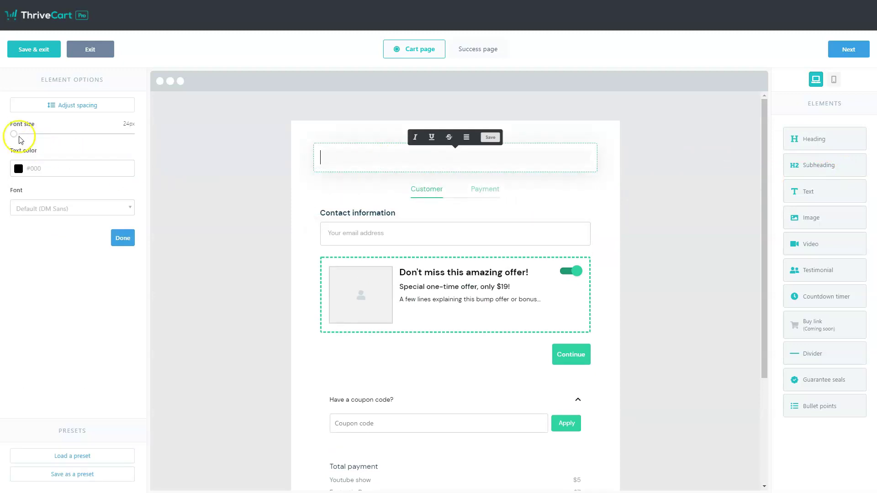
Make the heading 28px, centred, reading 'REVEALED: THE NEW WAY OF CREATING SALES PAGES IN THRIVECART'
drag(14, 134, 25, 136)
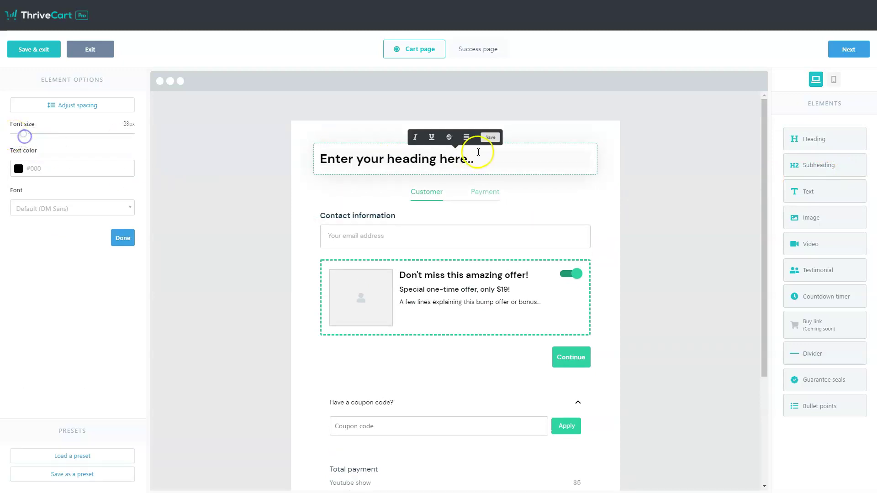
click(442, 157)
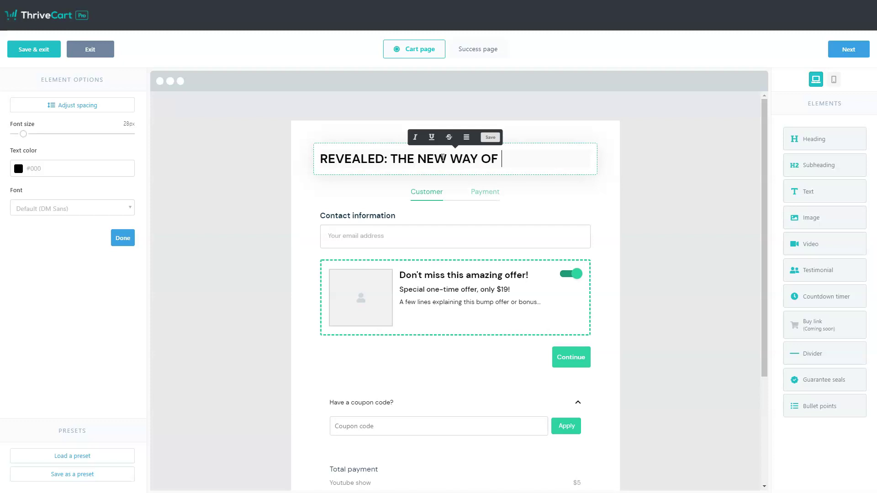
text(REVEALED: THE NEW WAY OF CREATING SALES PAGES IN THRIVECART)
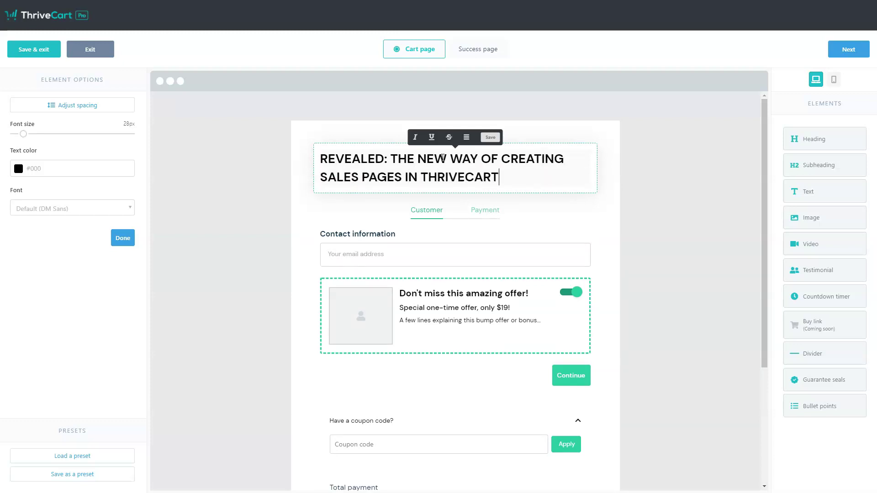
triple_click(443, 157)
click(467, 137)
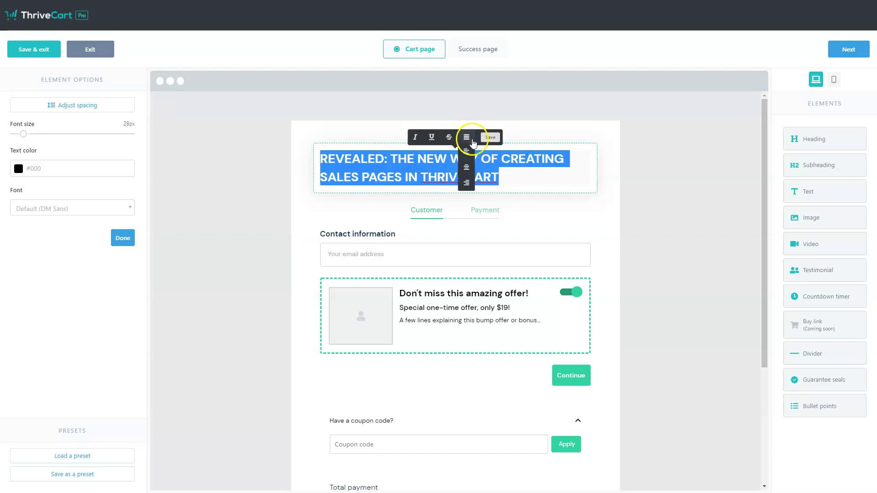
click(467, 168)
click(620, 204)
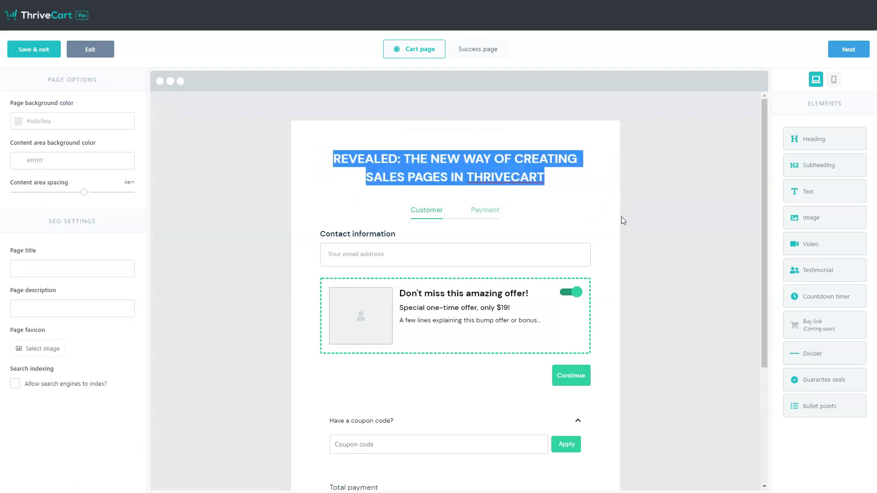
click(570, 185)
click(658, 186)
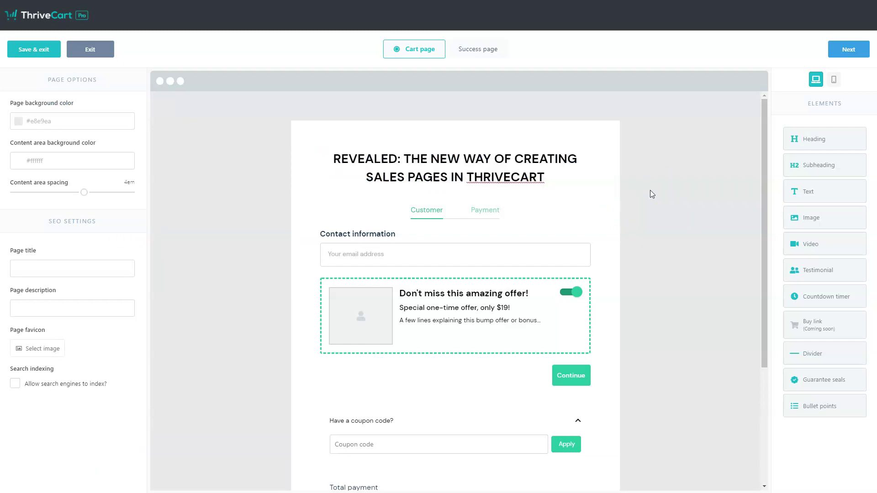
Add a single large video under the heading at size 87 with the pasted embed code
drag(798, 237, 471, 188)
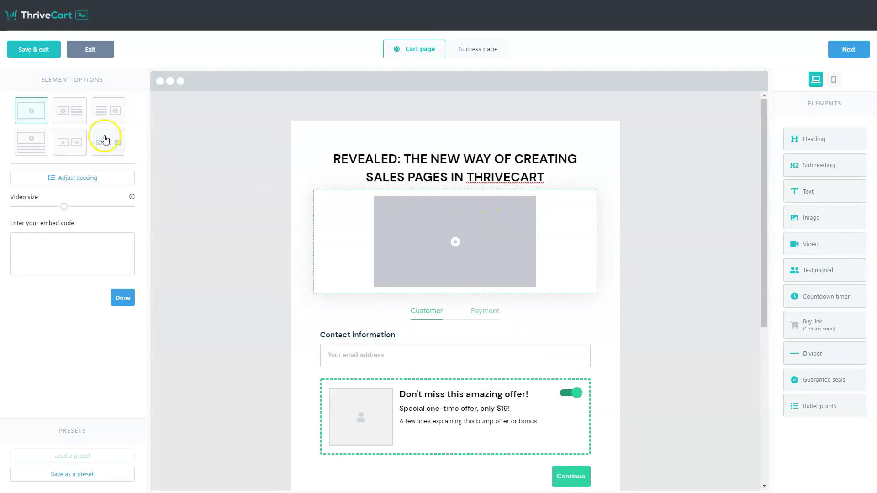
click(63, 115)
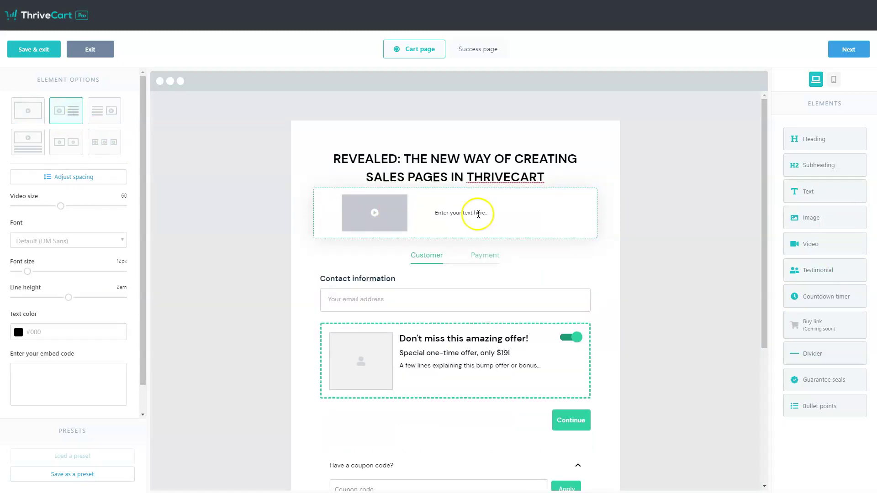
click(62, 143)
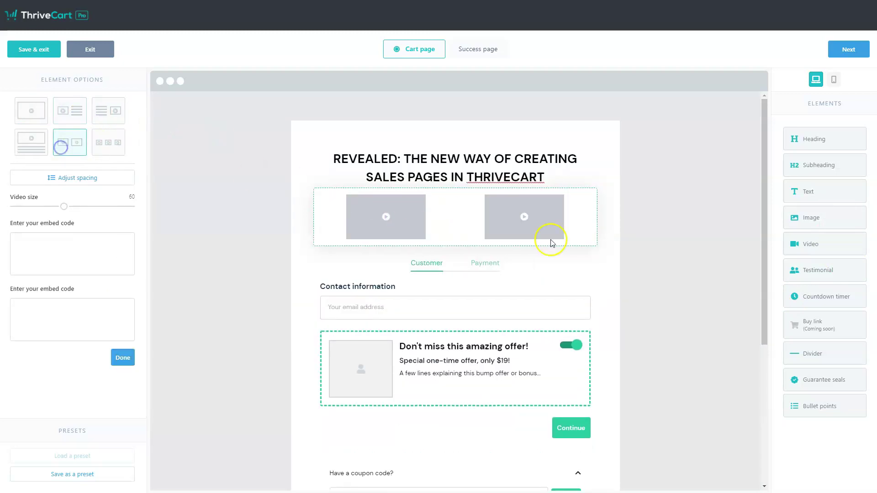
click(30, 118)
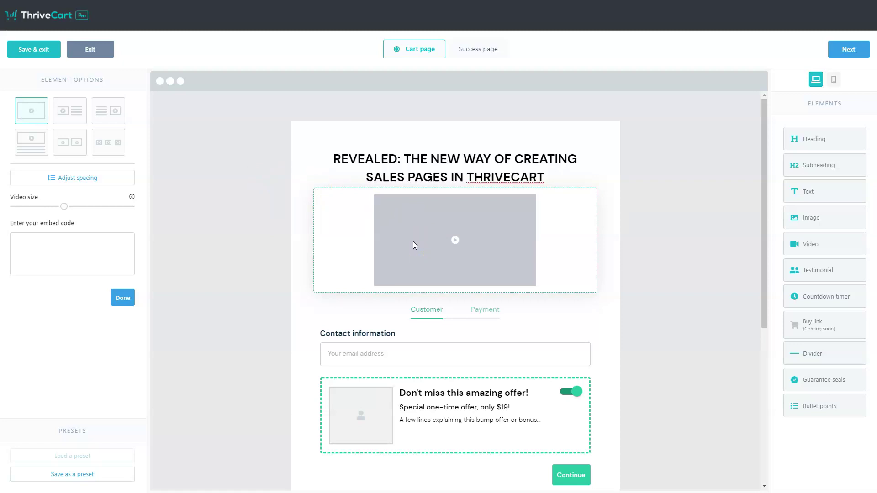
drag(64, 206, 109, 208)
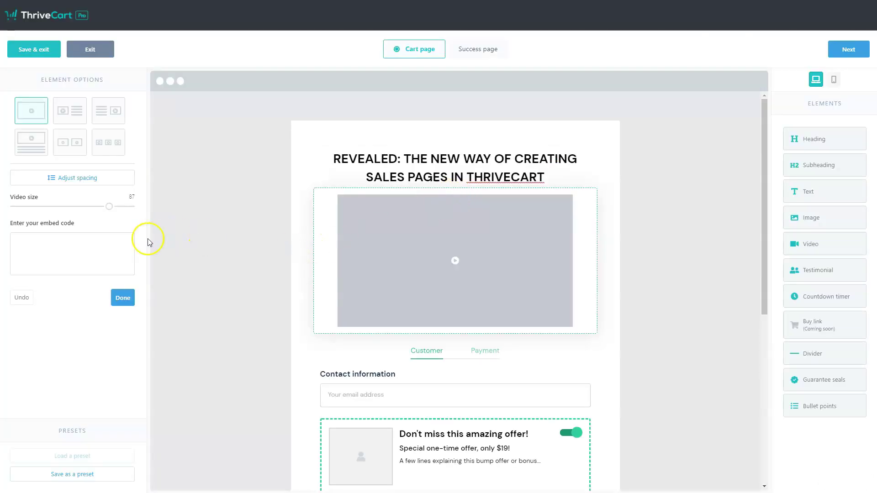
click(101, 245)
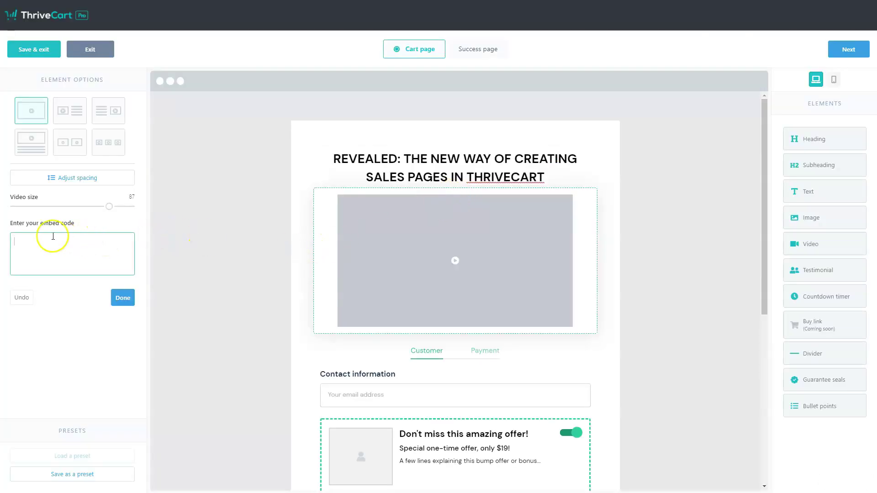
key(ctrl+v)
click(123, 299)
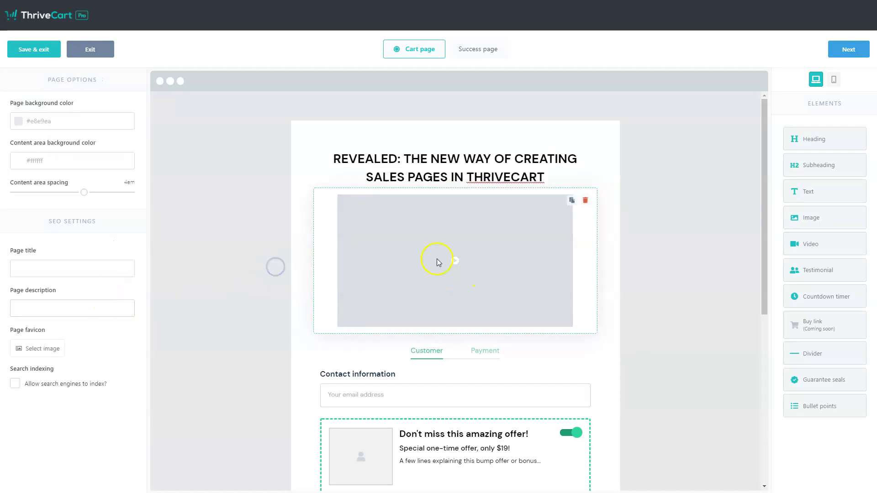
scroll(567, 250, down, 1)
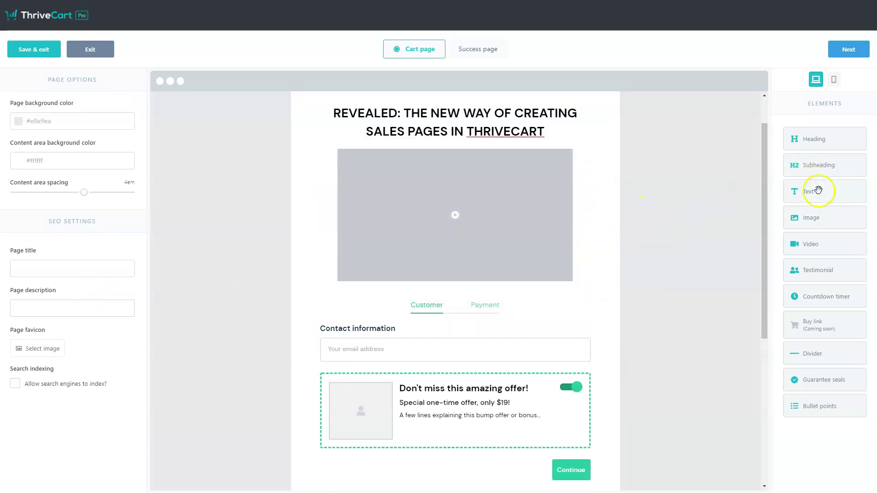
Add a 1px light grey solid divider below the video, then a subheading beneath it
drag(813, 352, 489, 277)
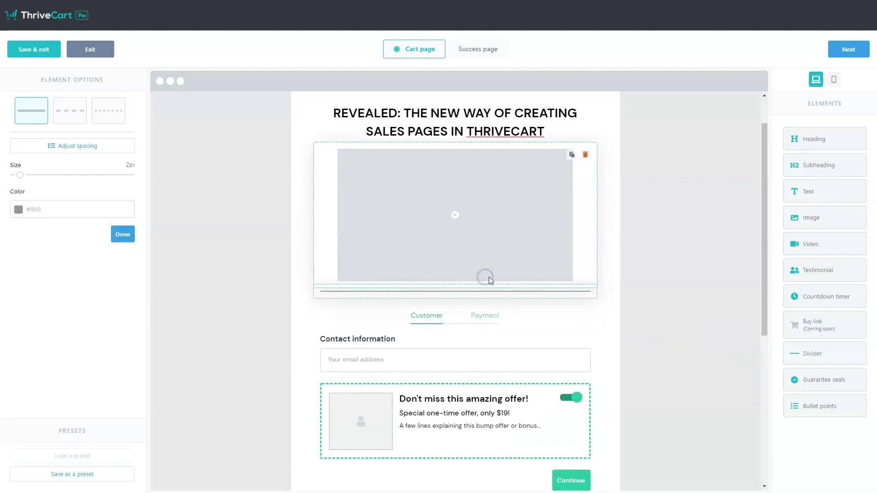
mouse_move(21, 176)
mouse_down()
mouse_move(54, 176)
mouse_move(17, 183)
mouse_up()
click(20, 209)
mouse_move(28, 229)
mouse_down()
mouse_move(43, 241)
mouse_move(28, 231)
mouse_up()
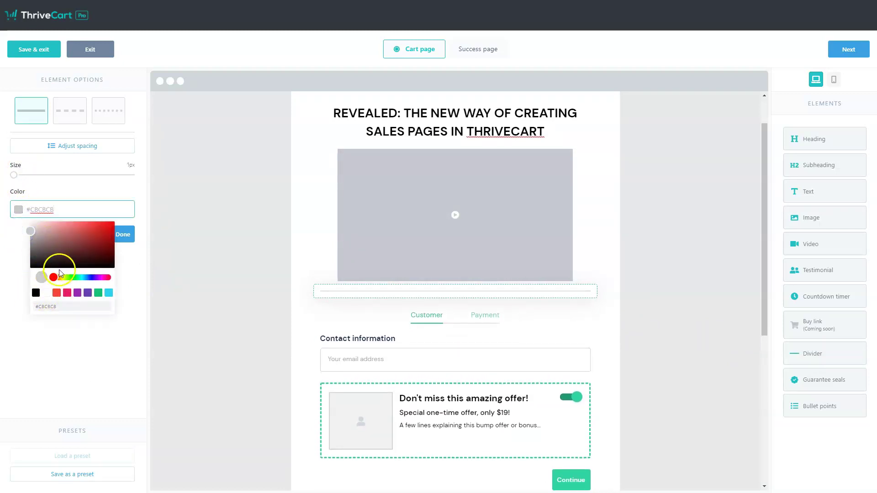
click(75, 326)
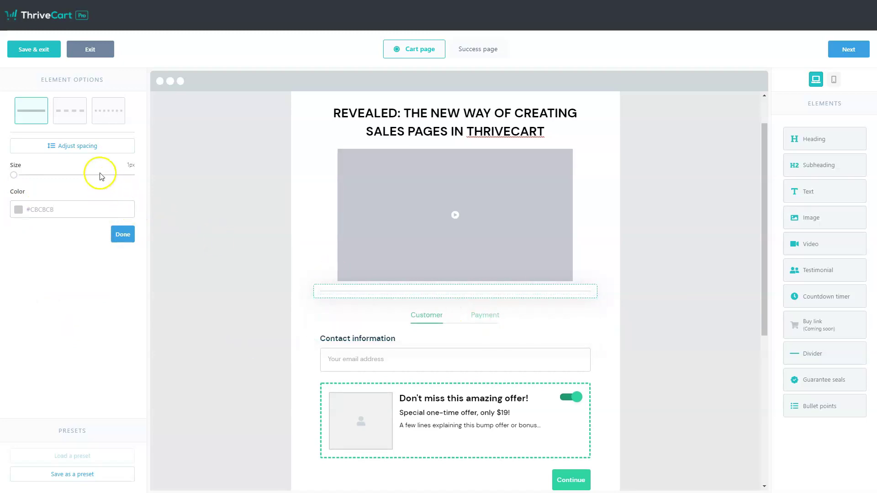
click(70, 112)
click(109, 113)
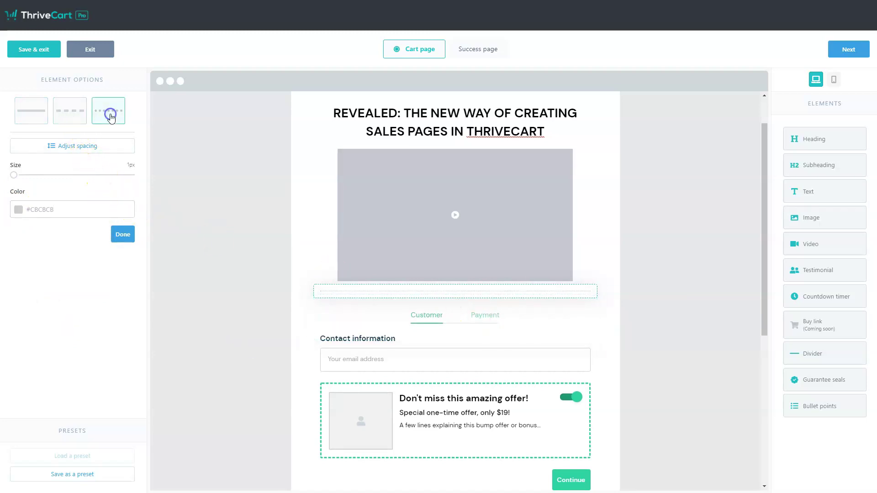
click(69, 117)
click(35, 119)
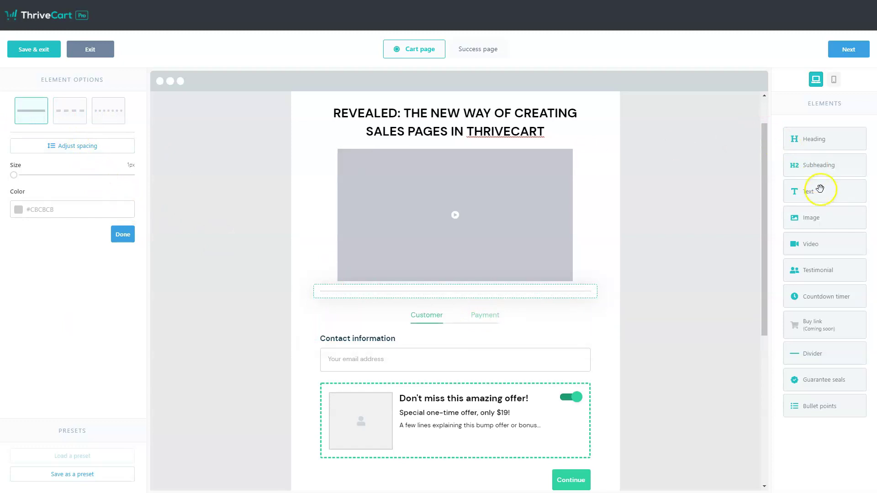
drag(817, 169, 462, 304)
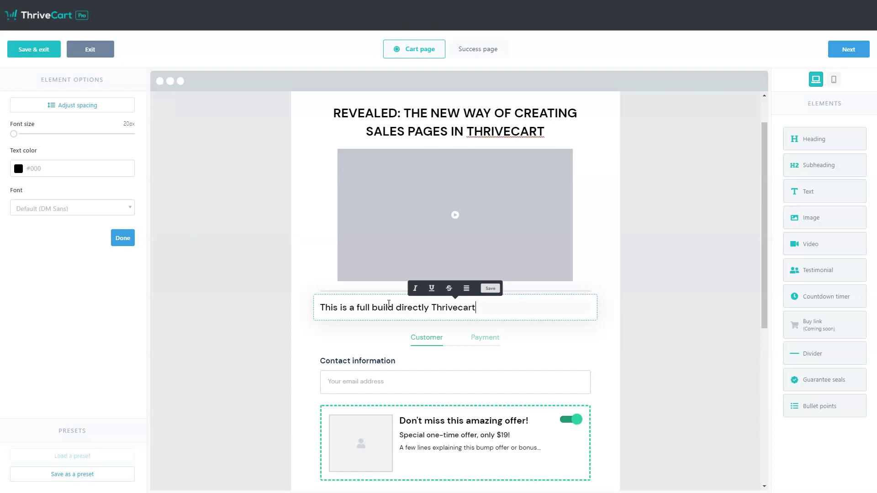
click(633, 292)
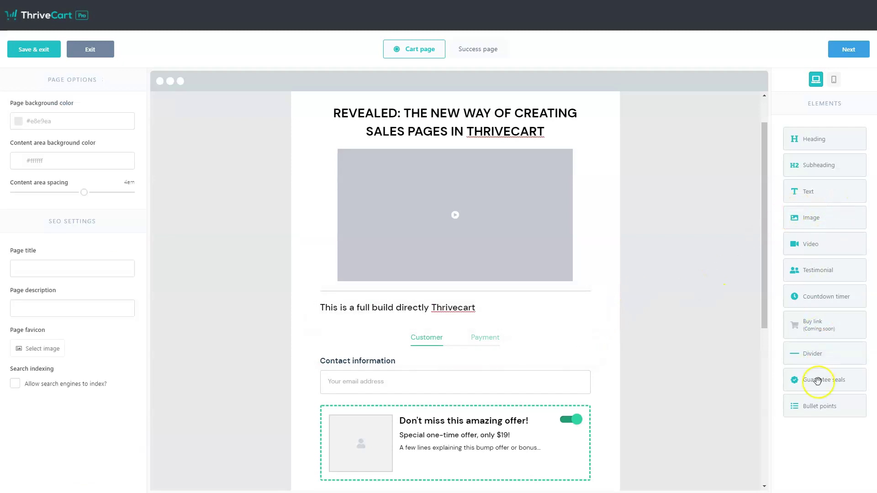
Add a bullet list under the subheading with Bullet 1, Bullet 2 and Benefit 3
drag(817, 405, 439, 343)
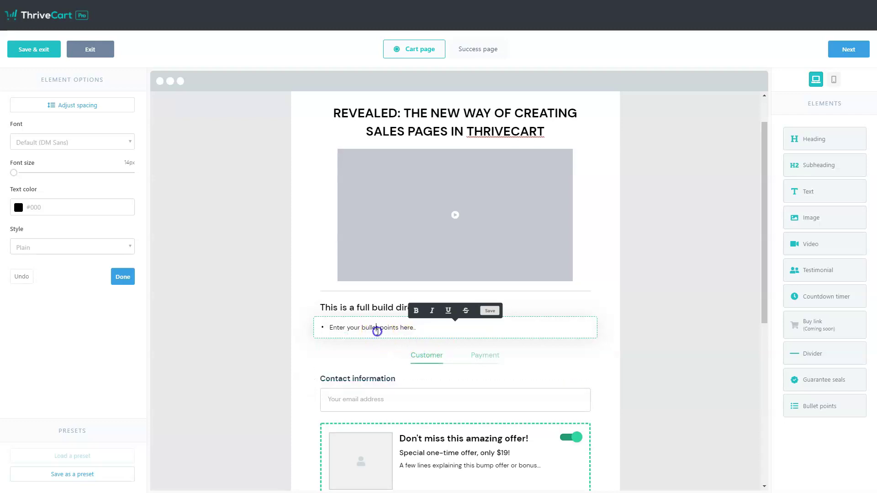
triple_click(377, 330)
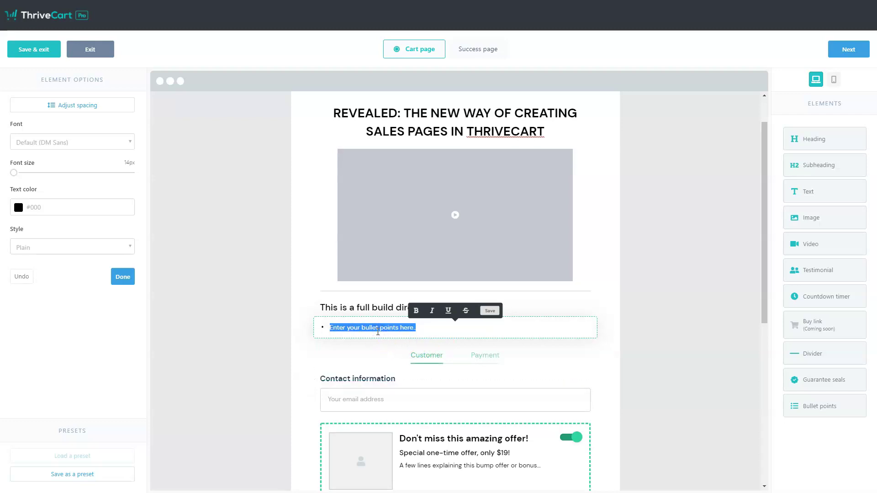
text(Bullet 1)
key(Return)
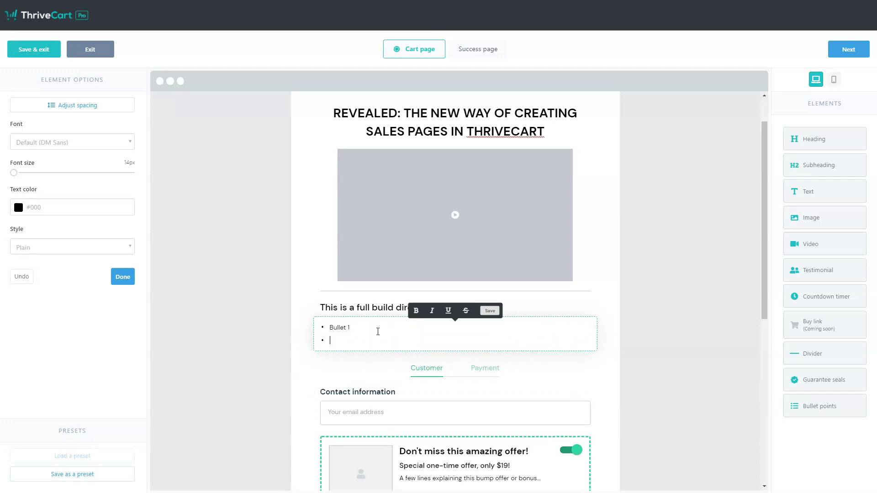
text(Bullet 2)
key(Return)
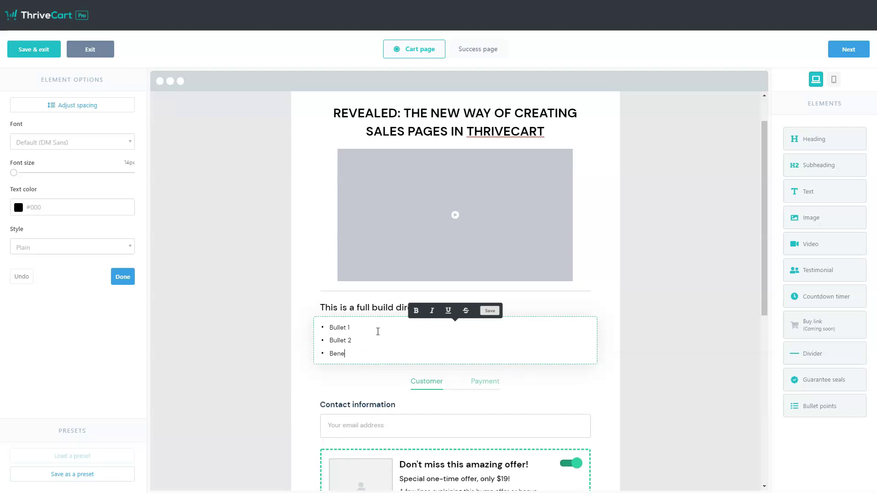
text(Benefit 3)
key(Return)
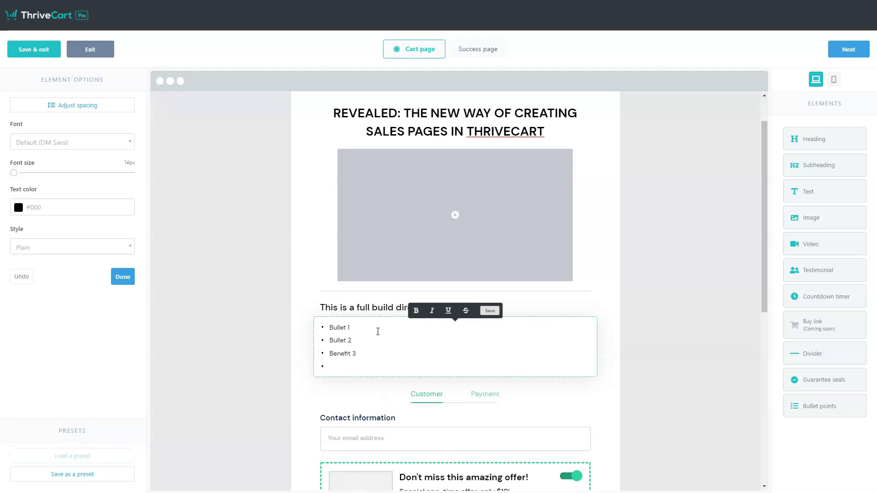
key(BackSpace)
Enlarge the bullet text to 20px and switch the bullet style to rocket icons
click(346, 341)
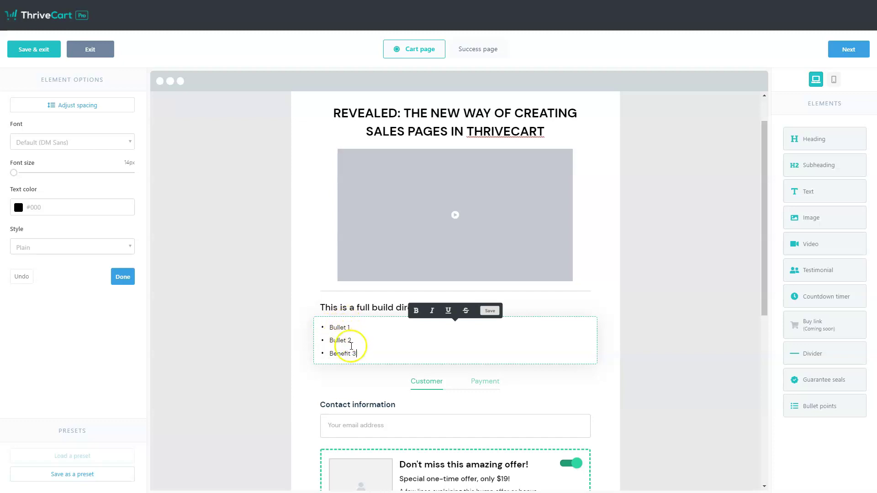
key(ctrl+a)
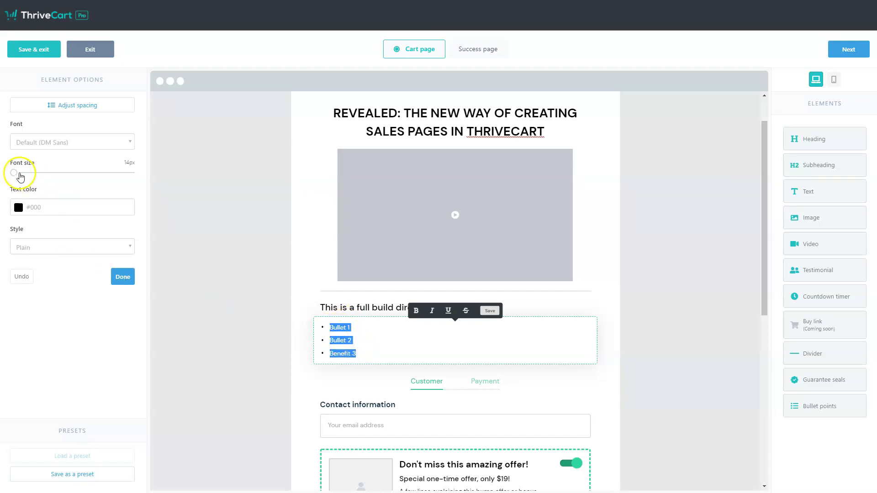
drag(17, 175, 66, 177)
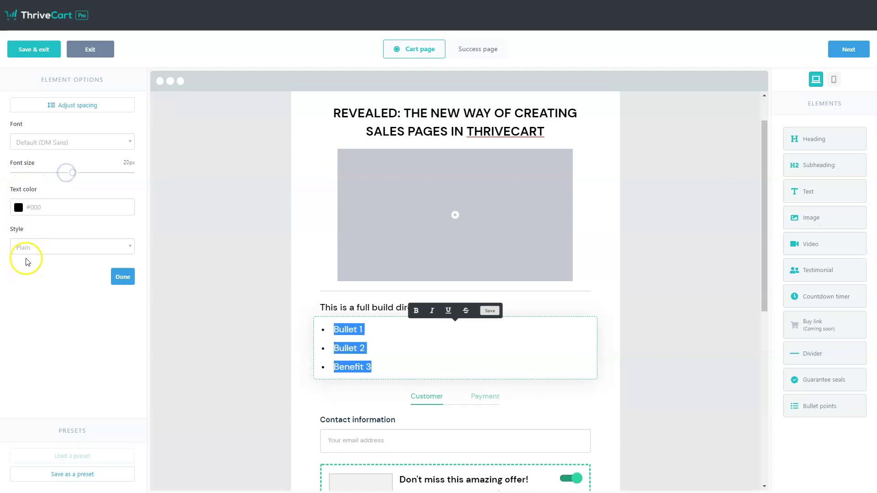
click(35, 247)
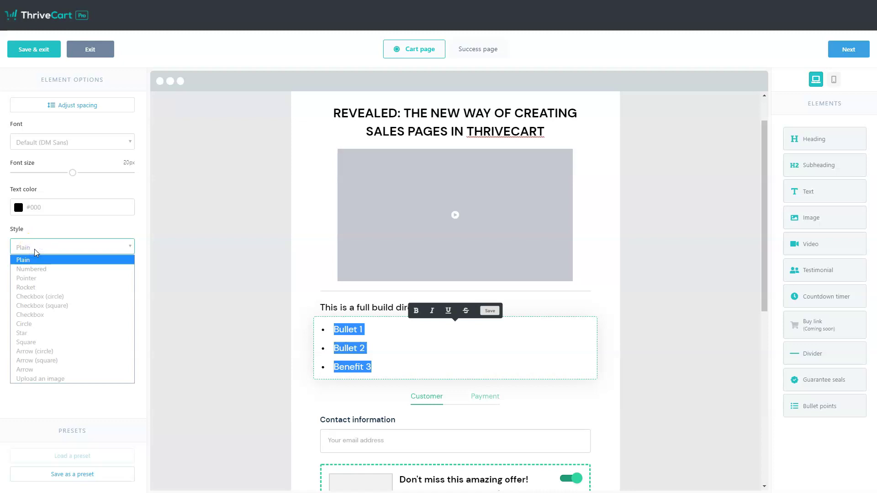
click(75, 296)
click(49, 254)
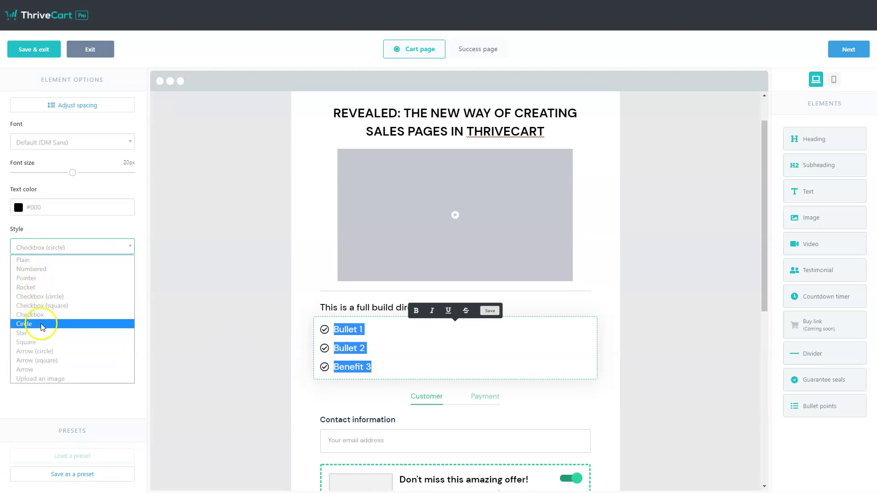
click(41, 323)
click(55, 248)
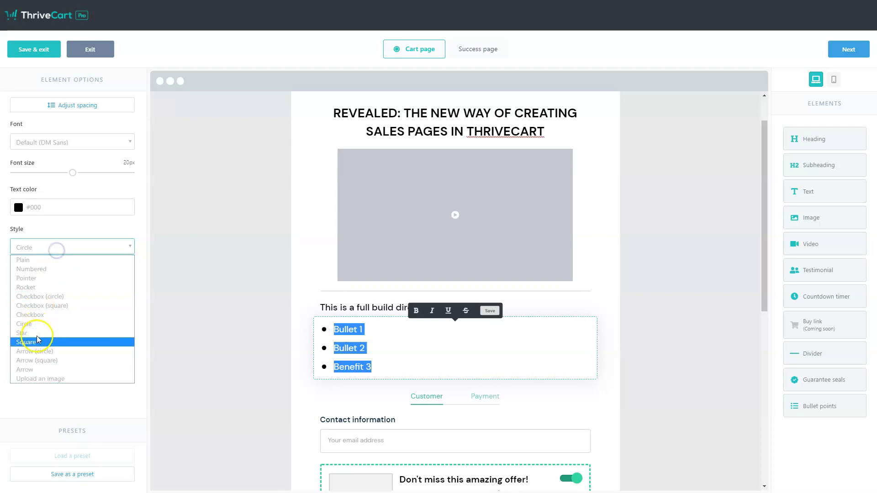
click(47, 289)
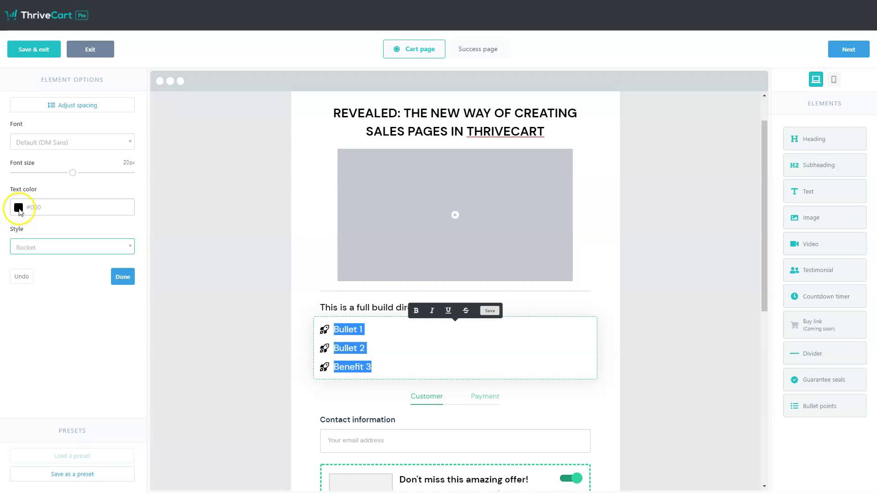
Set the bullet text colour to black #000000 and finish editing the list
click(20, 208)
mouse_move(64, 246)
mouse_down()
mouse_move(102, 228)
mouse_move(81, 249)
mouse_move(97, 246)
mouse_move(141, 227)
mouse_move(116, 222)
mouse_move(79, 233)
mouse_up()
click(98, 291)
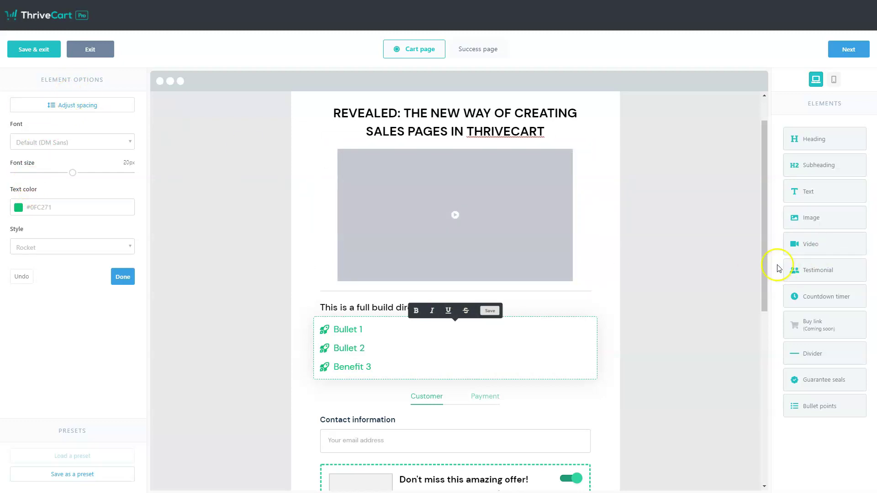
click(355, 329)
click(19, 208)
click(46, 290)
click(81, 357)
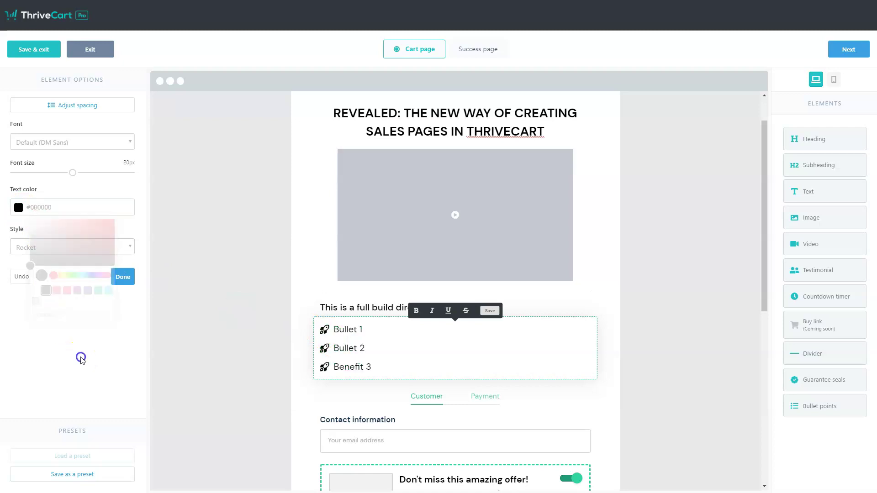
click(462, 340)
click(659, 337)
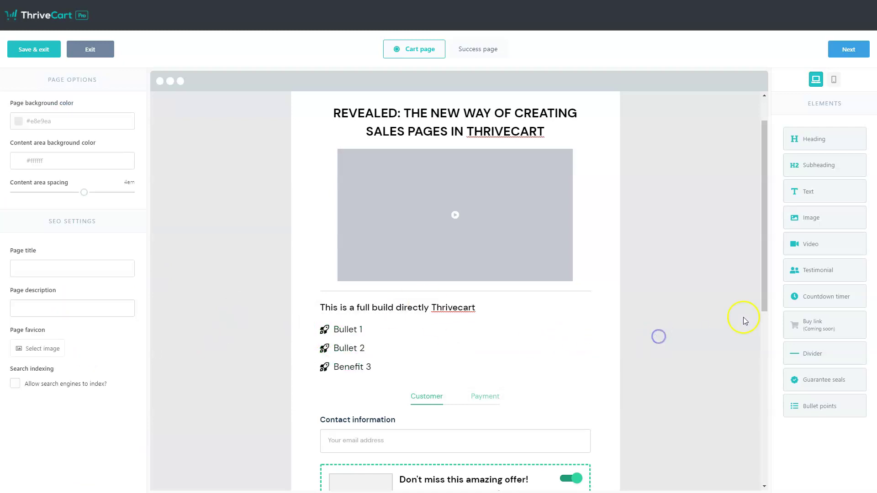
Add a three-column testimonials block below Benefit 3, leaving the first testimonial's photo unchanged
drag(808, 273, 455, 396)
scroll(571, 372, down, 3)
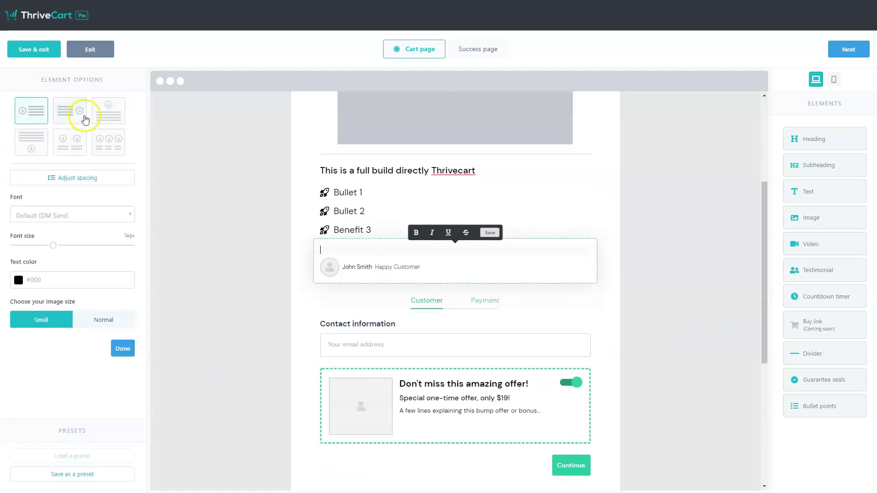
click(112, 149)
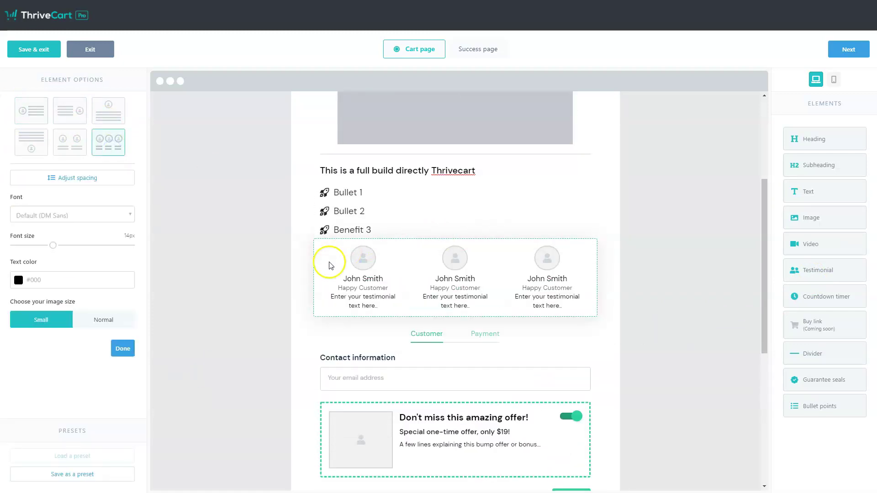
click(363, 302)
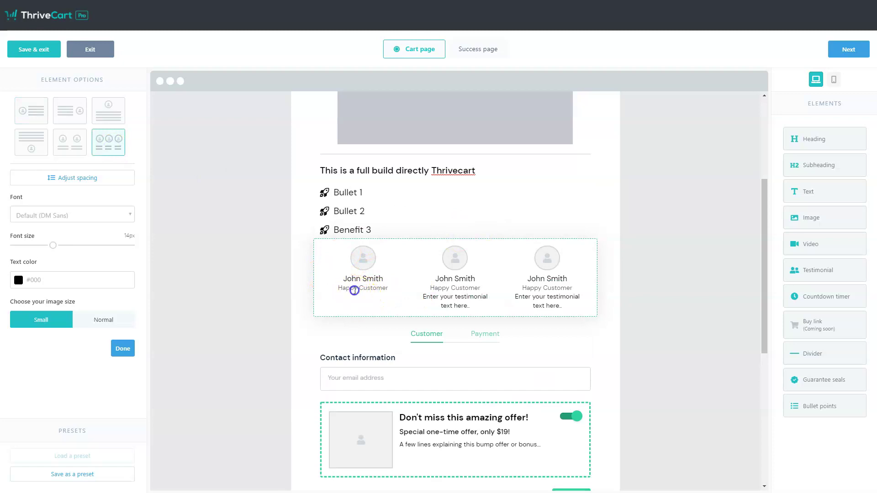
click(369, 264)
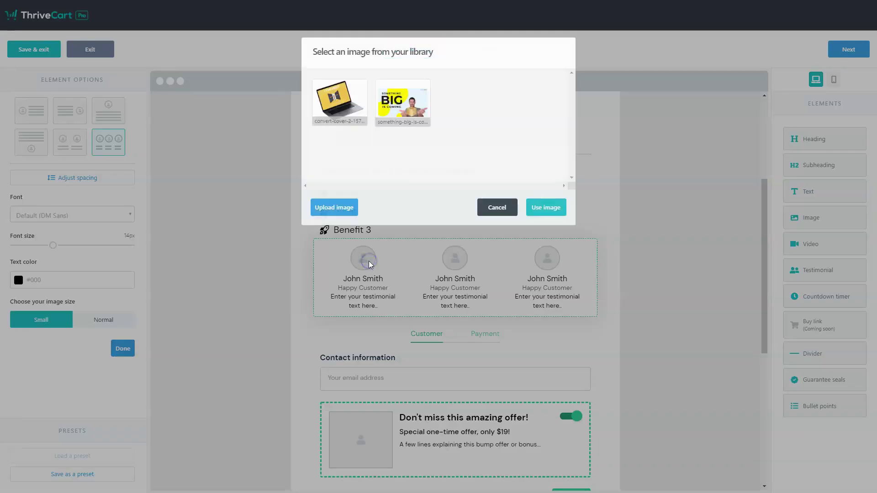
click(496, 207)
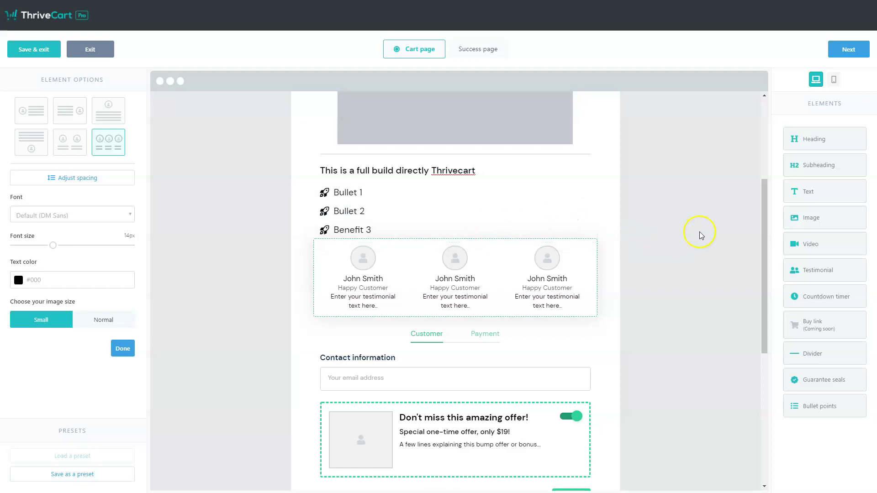
Place the 'Something Big Is Coming' image above the testimonials and enlarge it from 60 to 81
scroll(726, 224, down, 2)
drag(830, 227, 452, 153)
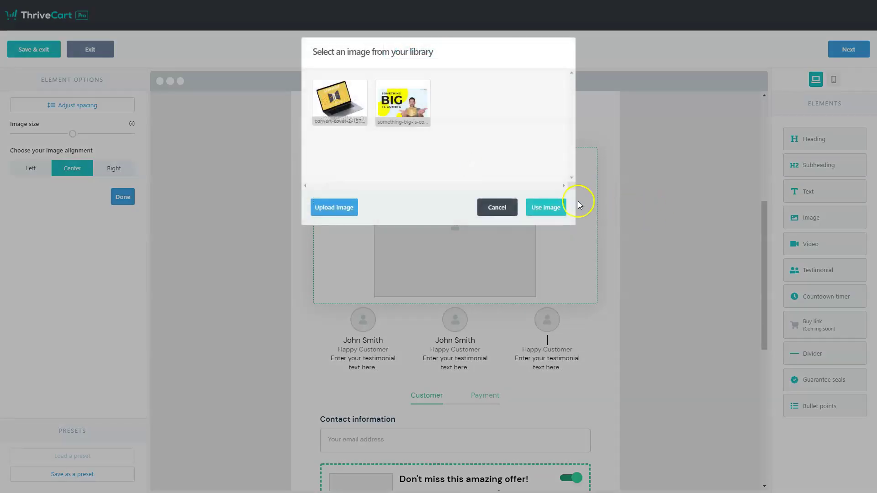
click(402, 101)
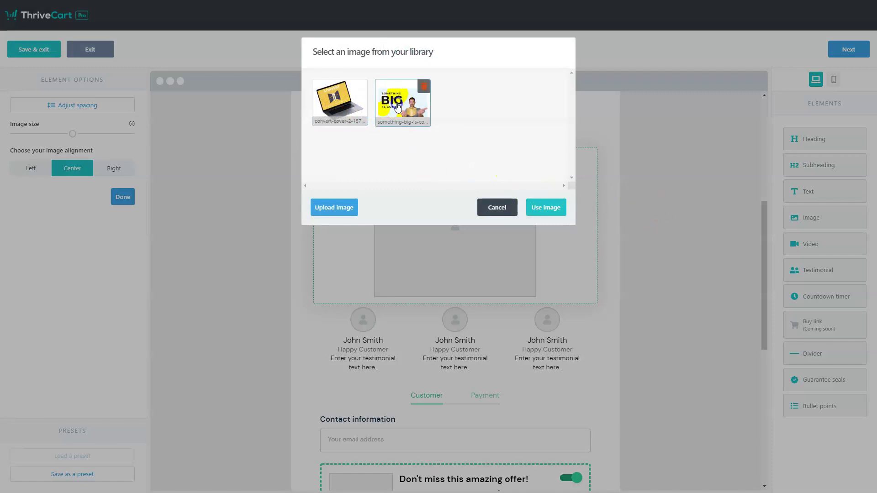
click(541, 209)
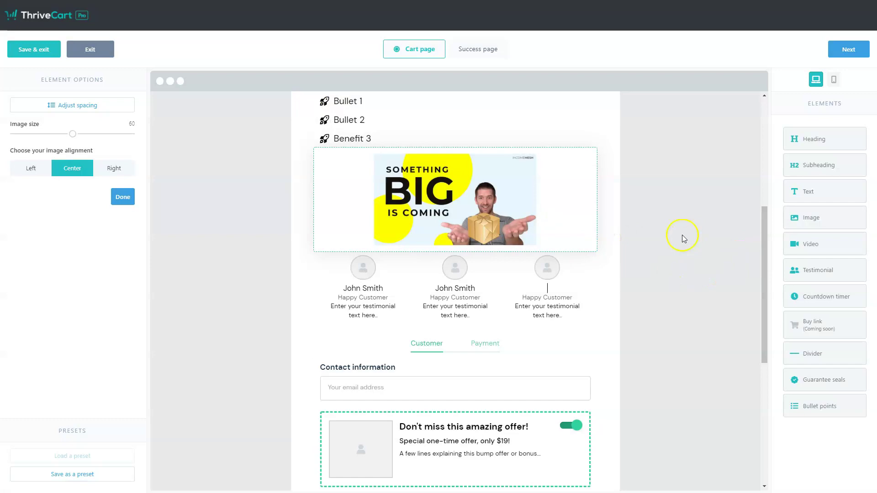
click(448, 203)
click(507, 207)
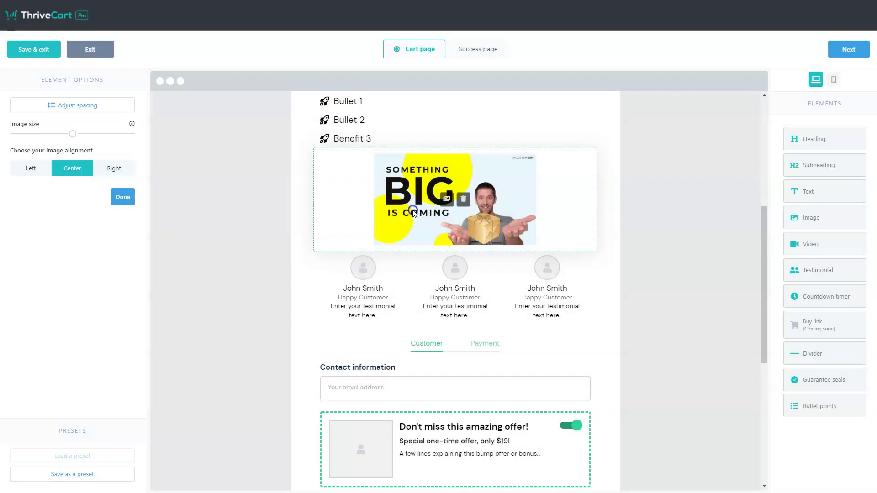
drag(73, 134, 104, 136)
scroll(623, 229, down, 7)
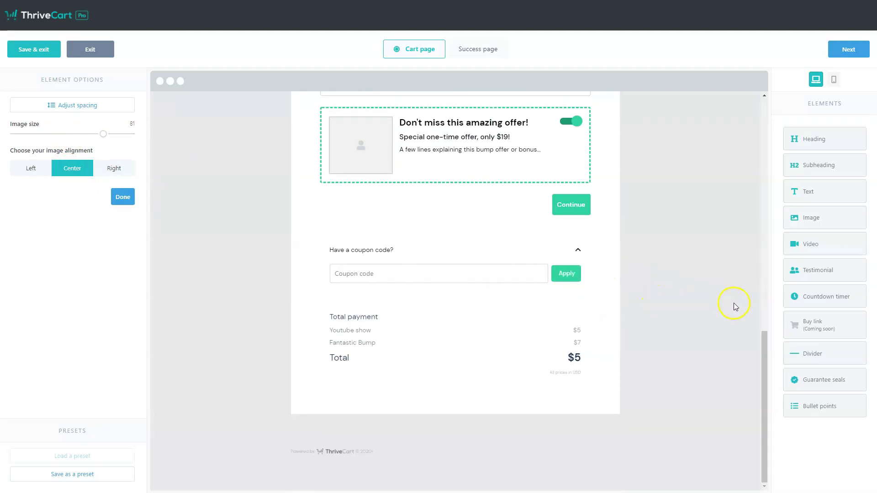
scroll(733, 305, up, 10)
Place a 'Last chance to buy!' countdown timer at the top of the cart page and enter 11 in its time
drag(811, 295, 471, 138)
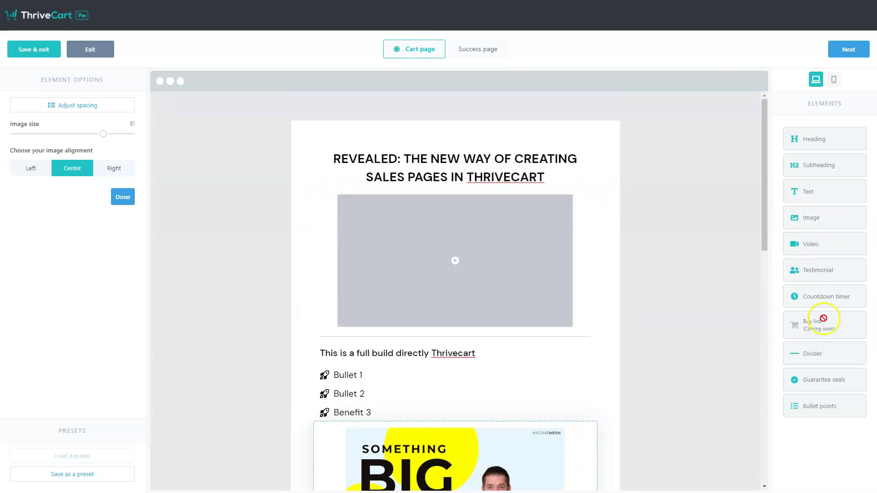
drag(821, 305, 404, 134)
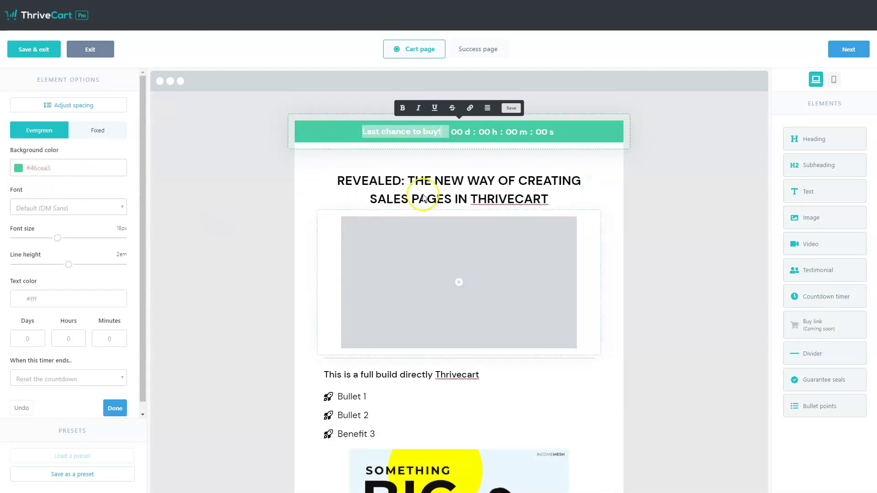
click(475, 132)
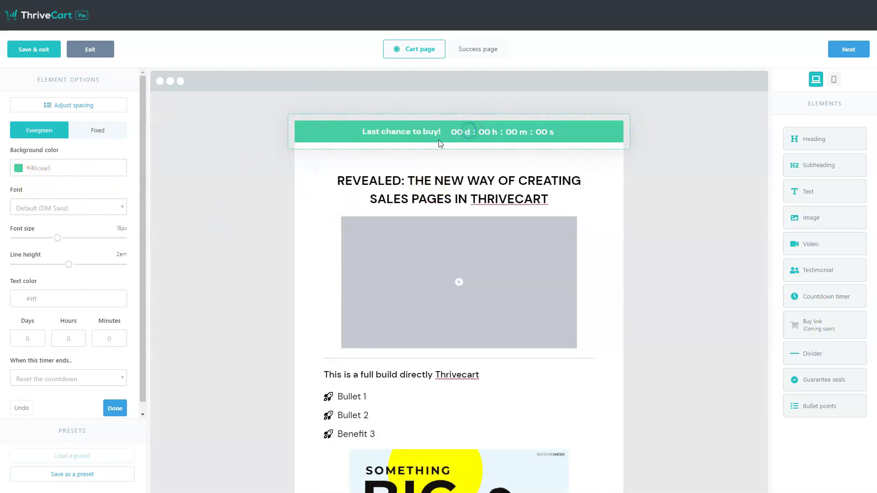
double_click(66, 338)
text(11)
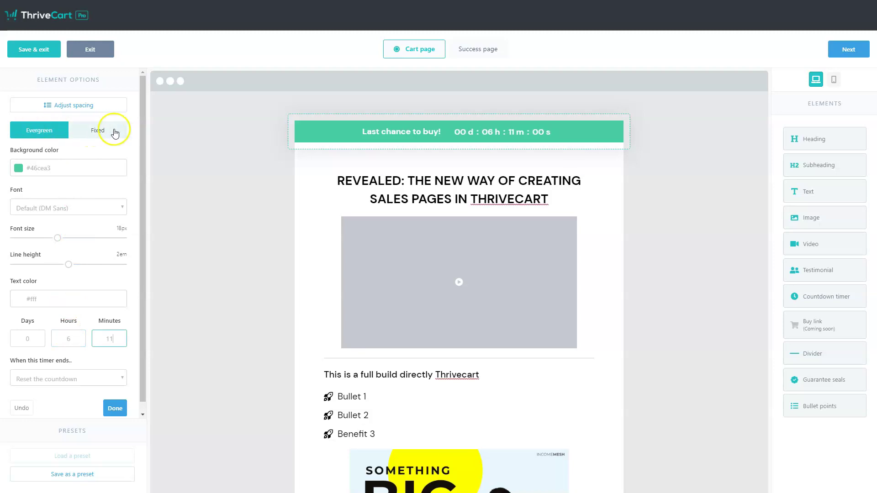
click(181, 192)
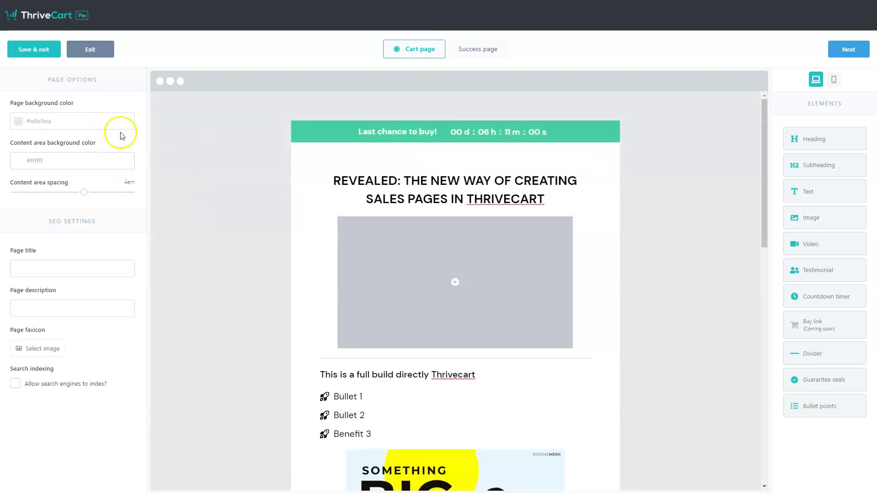
Keep the timer as an evergreen countdown set to reset when it ends
click(485, 132)
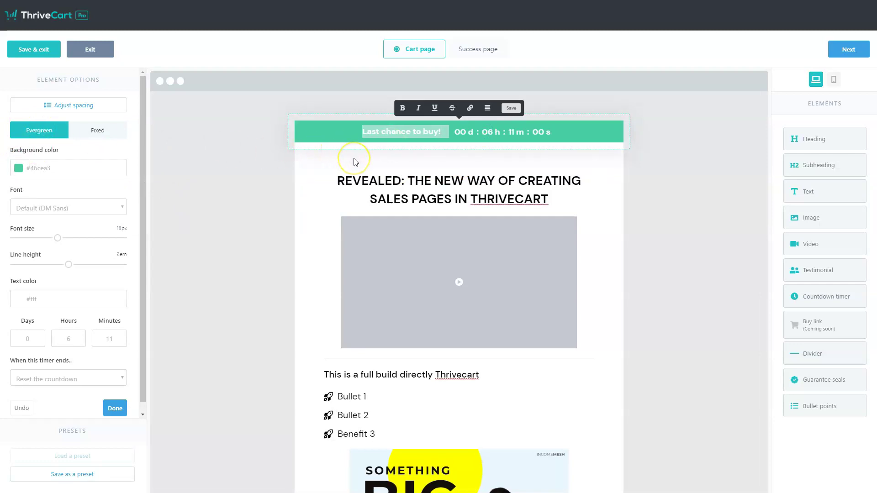
click(103, 138)
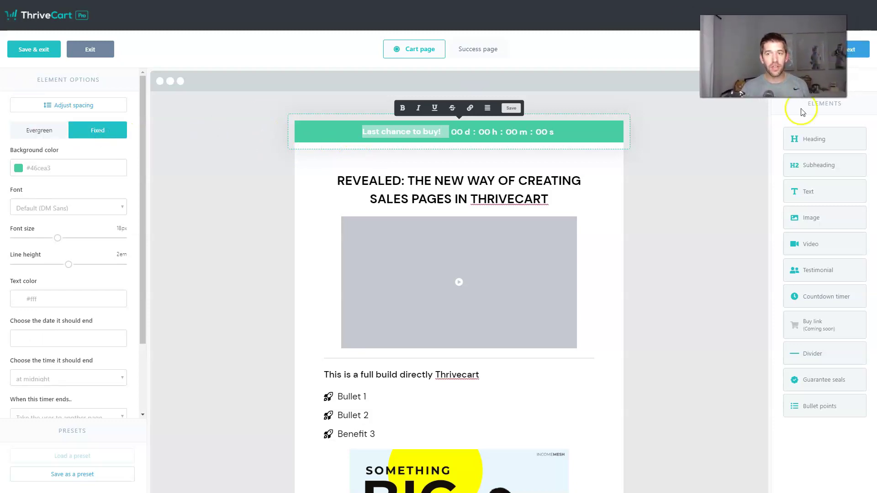
click(667, 172)
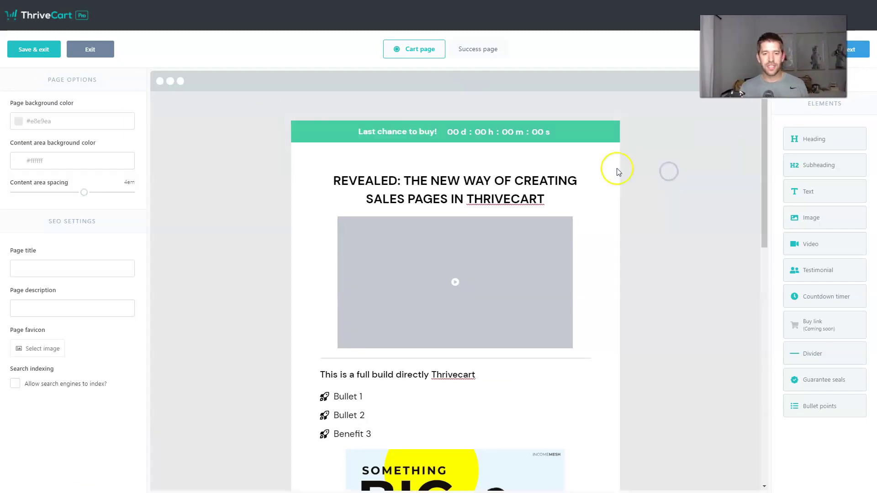
click(376, 133)
click(37, 132)
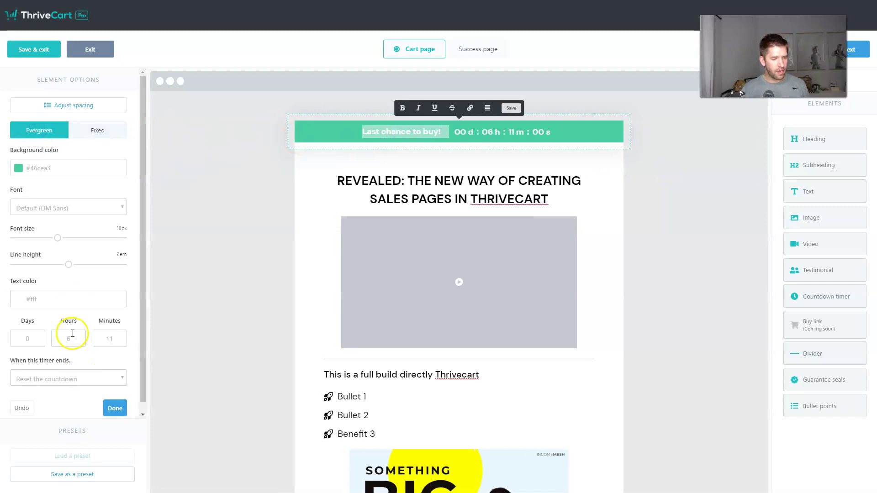
click(45, 379)
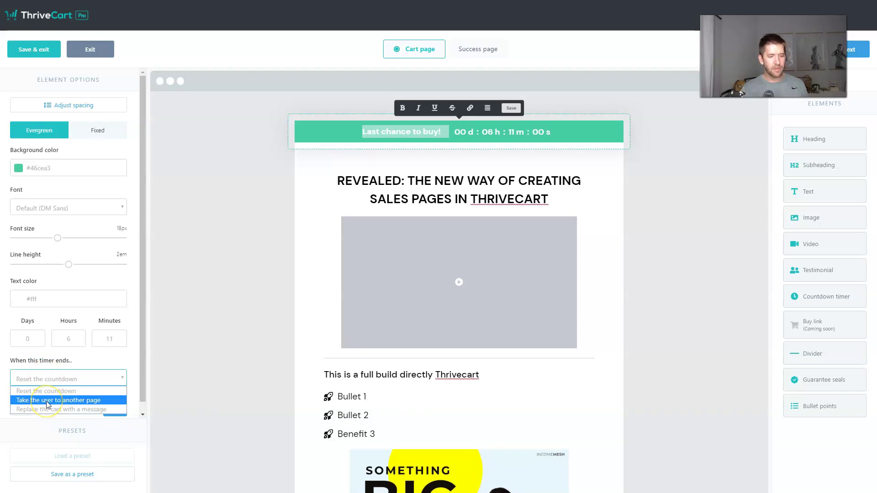
click(108, 363)
click(276, 299)
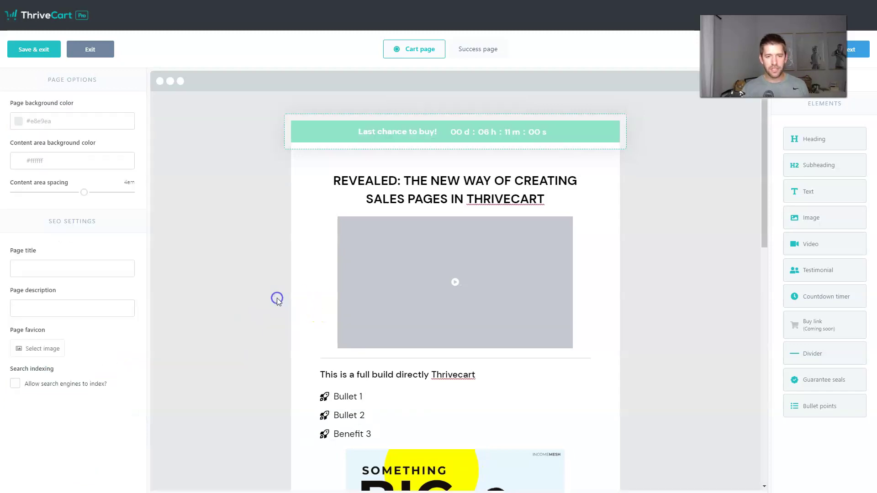
scroll(391, 313, down, 7)
scroll(593, 294, down, 6)
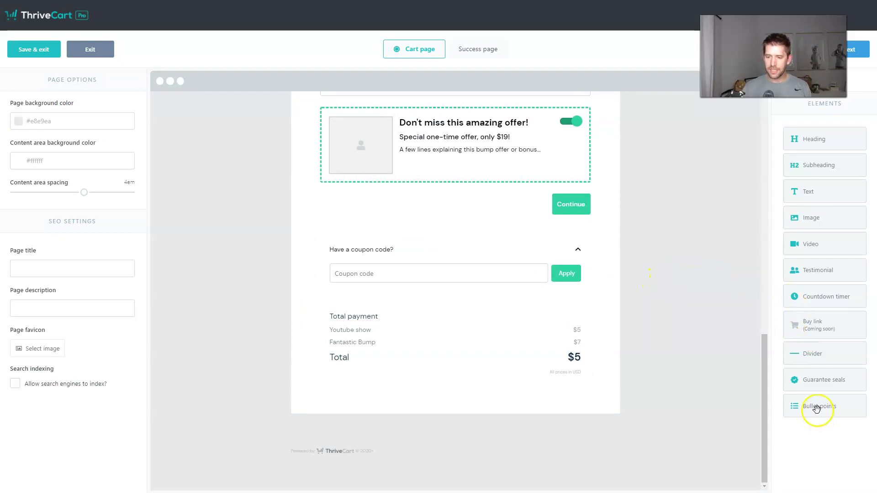
Add a Full Refund Guarantee seal below the cart total
drag(820, 383, 443, 404)
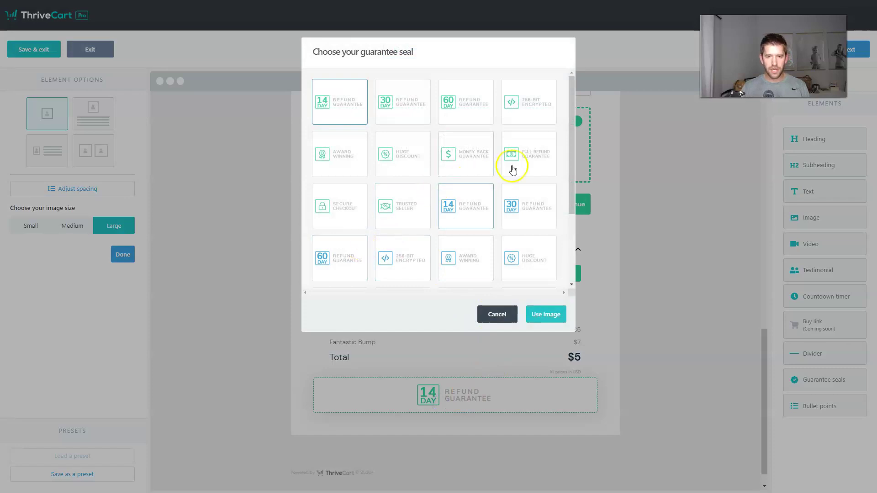
click(530, 161)
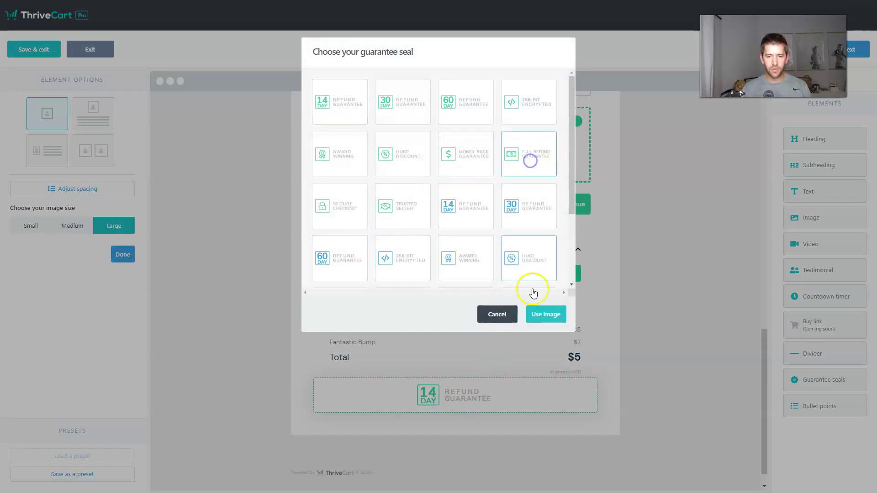
click(543, 315)
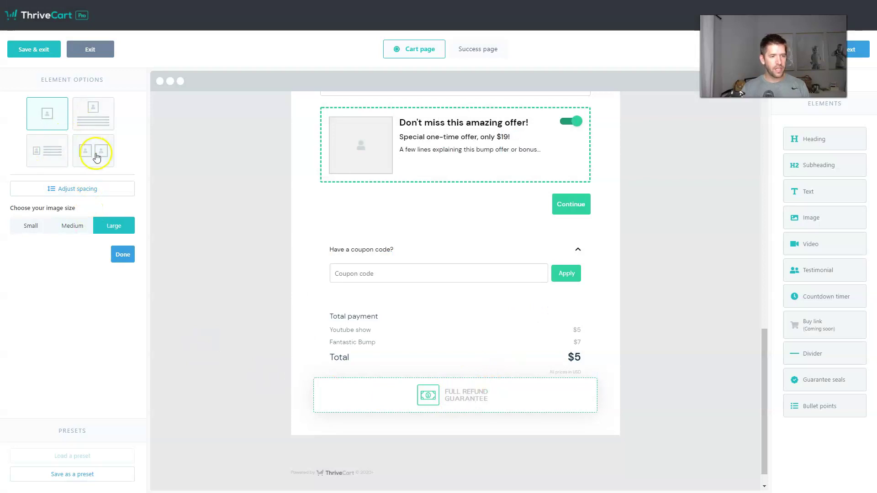
Switch to the two-seal layout and make the second seal Award Winning
click(50, 159)
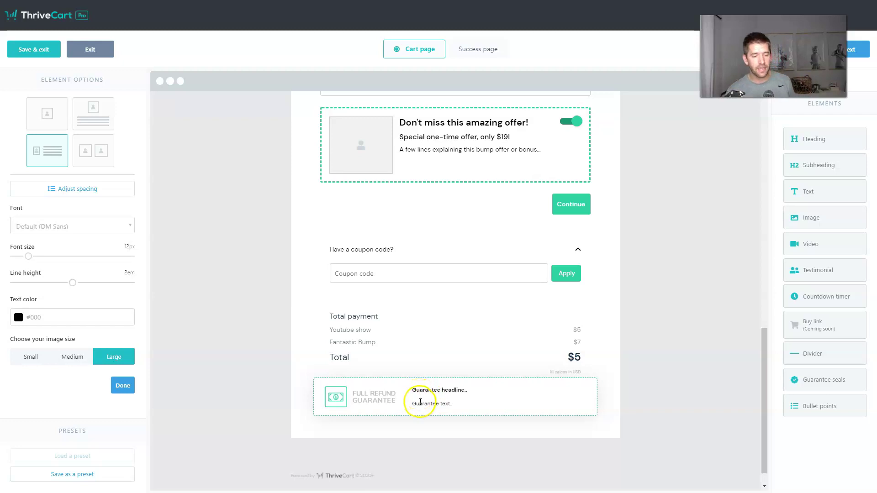
click(95, 160)
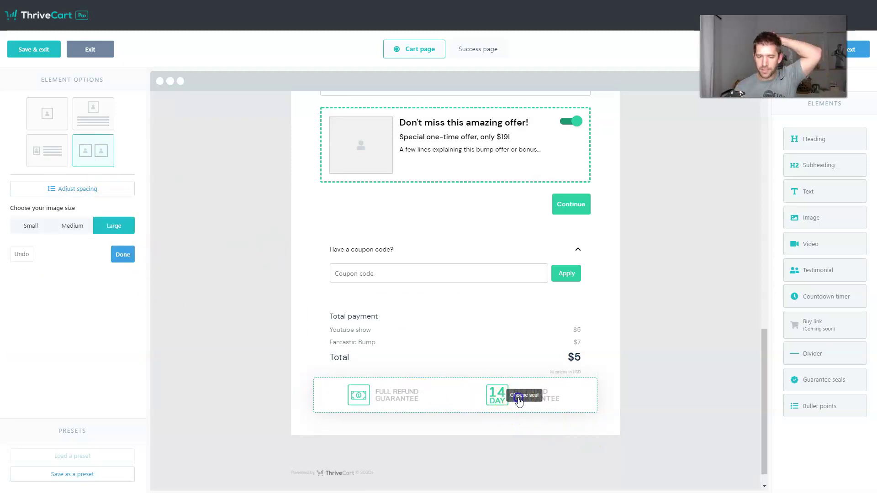
click(505, 395)
click(454, 256)
click(551, 312)
click(706, 373)
scroll(644, 390, up, 15)
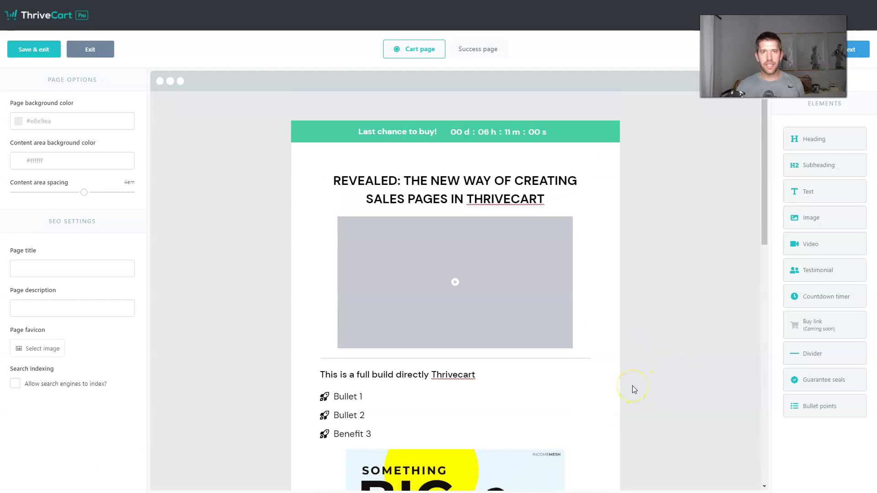
scroll(659, 356, down, 5)
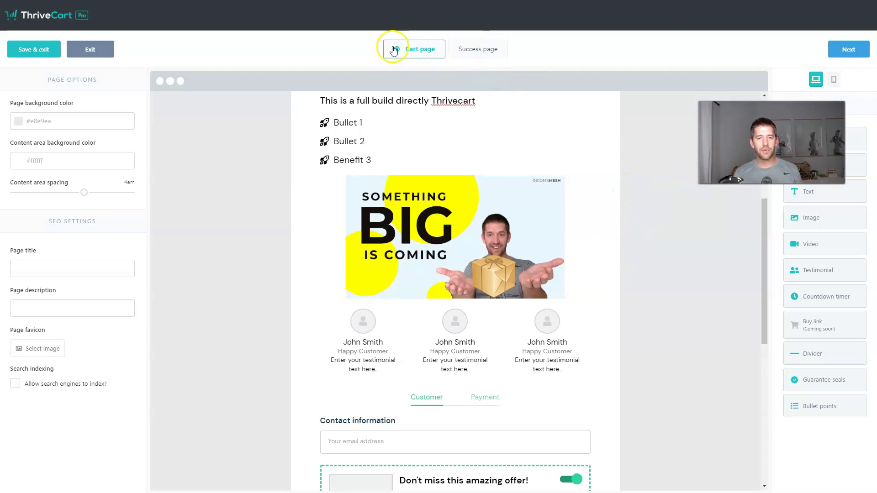
On the success page, add the heading 'Thank you for your purchase!' with the laptop image below it
click(467, 50)
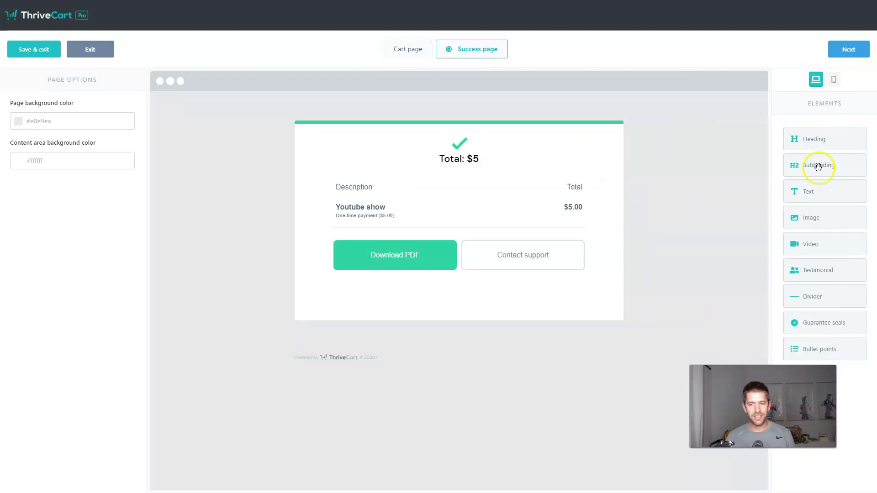
drag(822, 142, 482, 143)
text(Thank you for your purchase!)
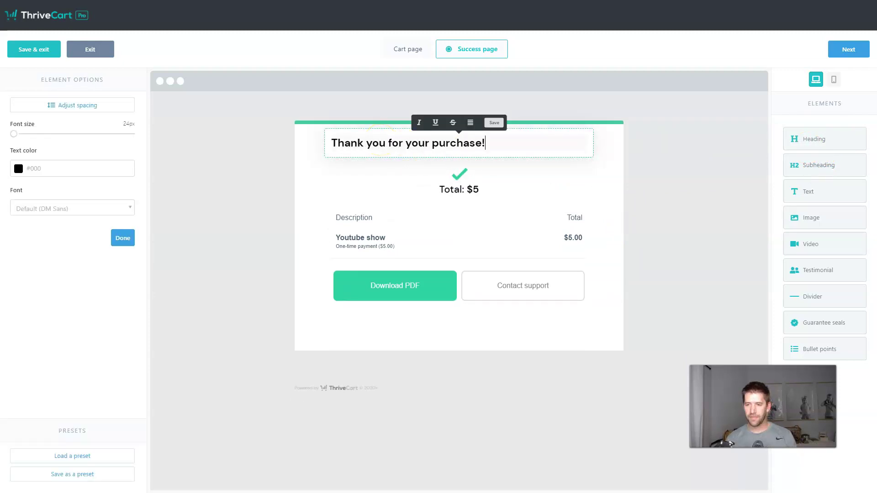
drag(824, 220, 493, 180)
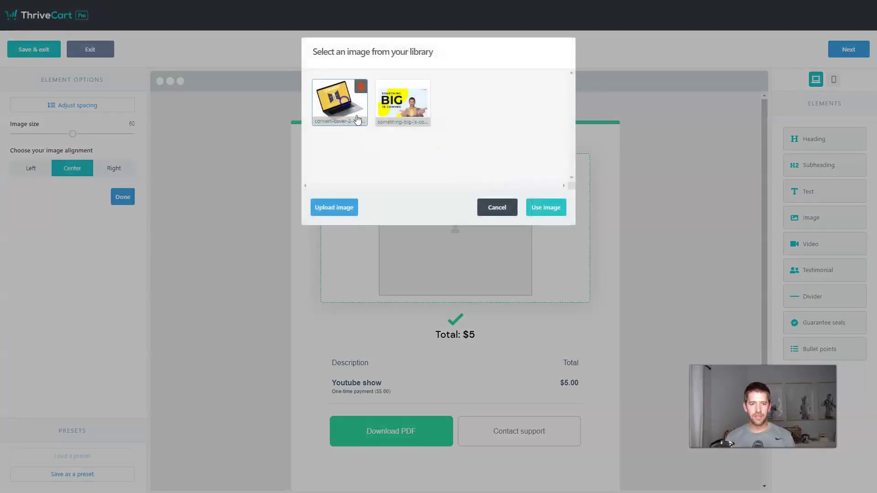
click(551, 211)
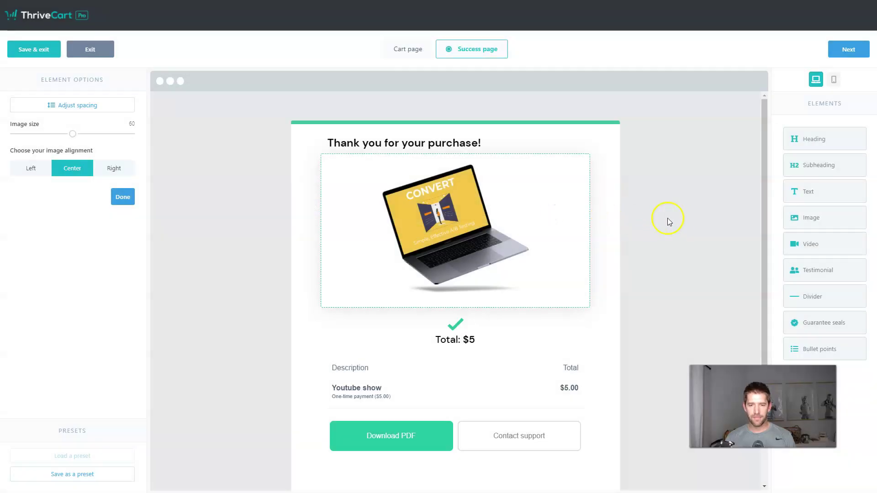
Add a bullet list below the checkmark starting with 'Here's what to do'
scroll(668, 222, down, 1)
drag(811, 352, 436, 310)
triple_click(404, 314)
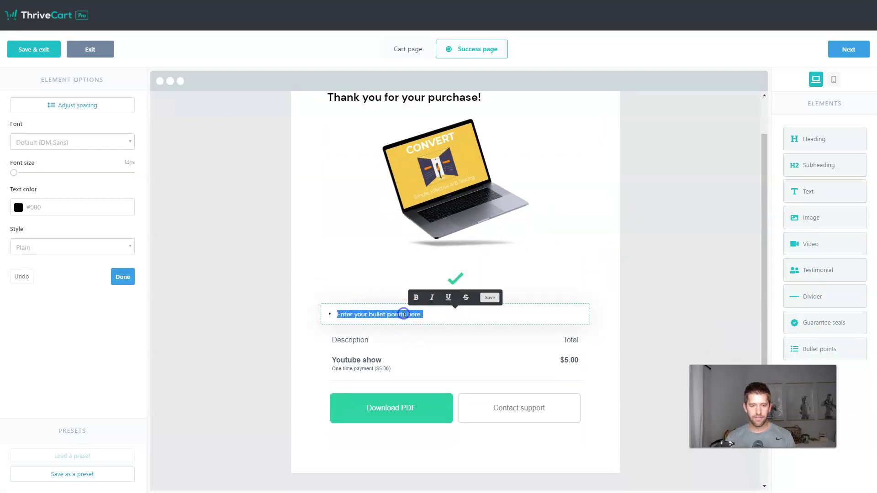
text(Here's what to do)
key(Return)
text(step 2)
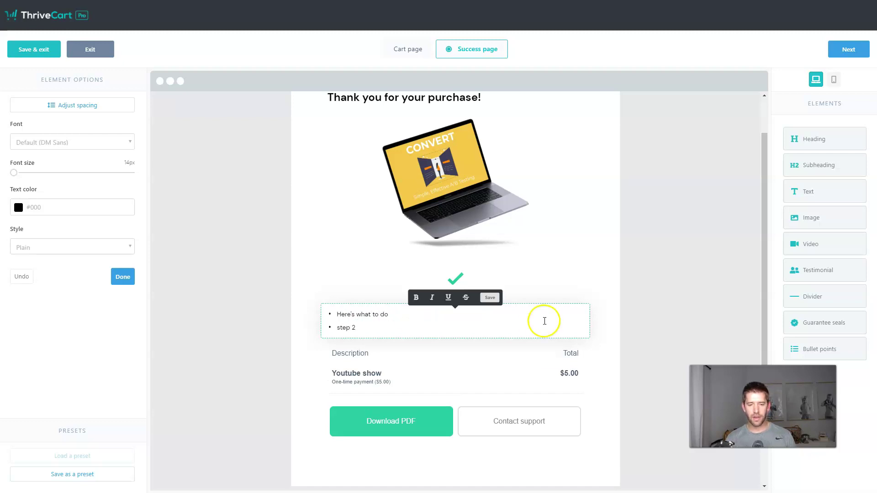
click(604, 287)
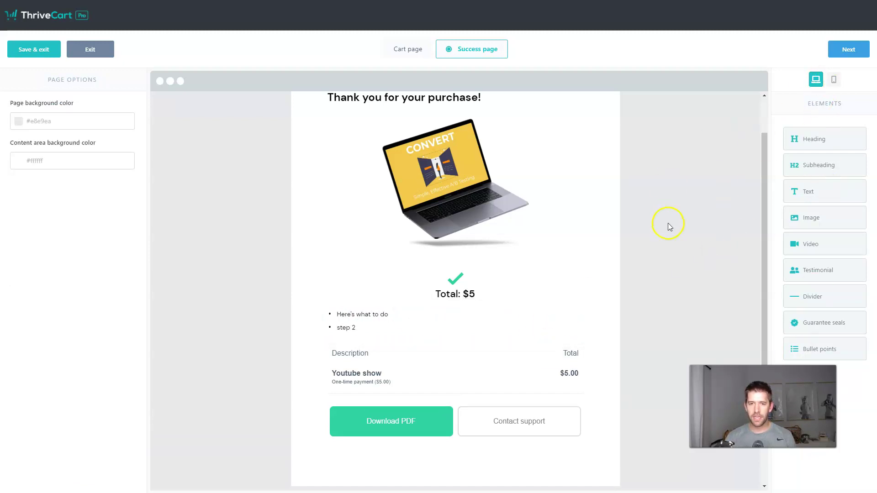
Centre-align the thank-you heading, then save the design and exit the builder
scroll(665, 214, up, 2)
click(445, 143)
double_click(445, 143)
click(466, 122)
click(466, 152)
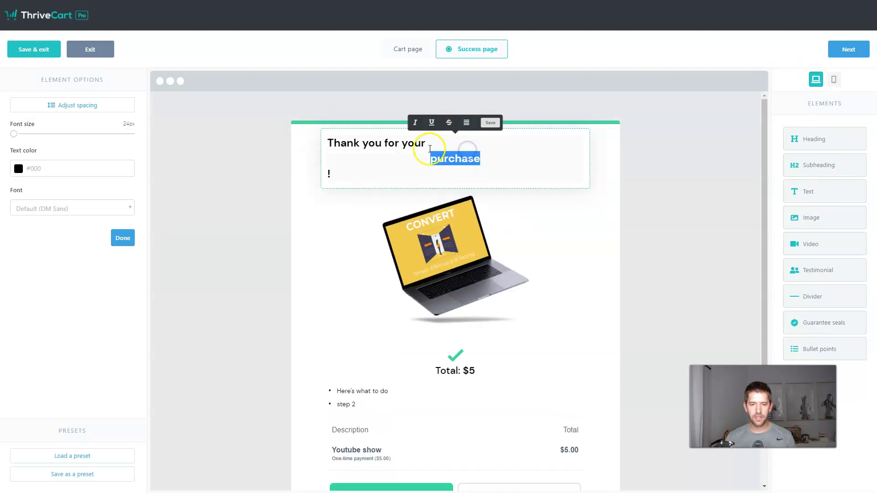
click(668, 172)
click(847, 49)
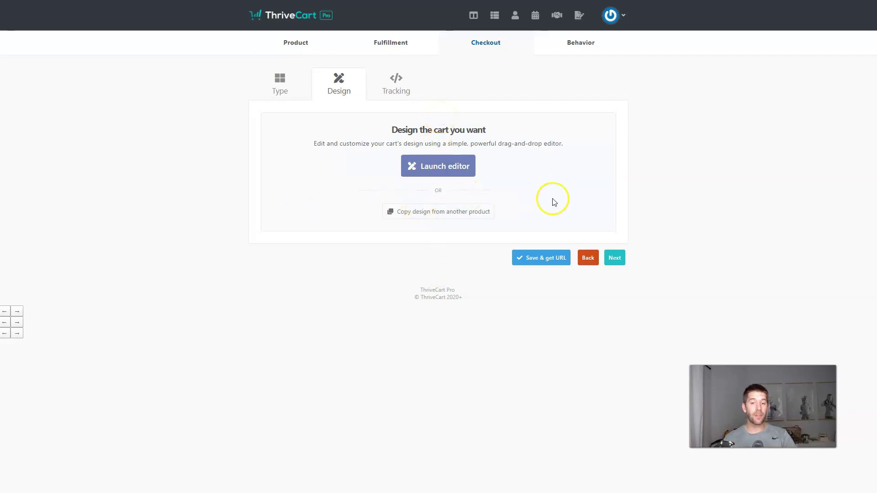
Advance past Design and Tracking and save the Youtube show product with Save & get URL
click(619, 261)
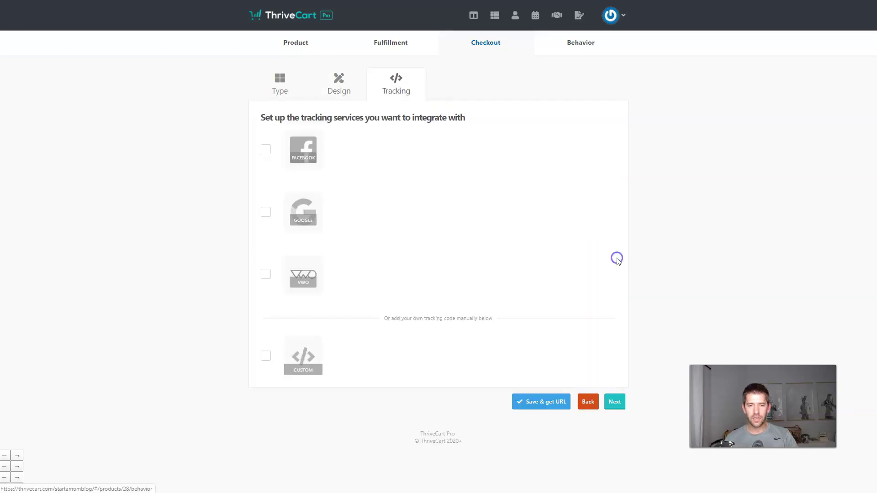
click(615, 403)
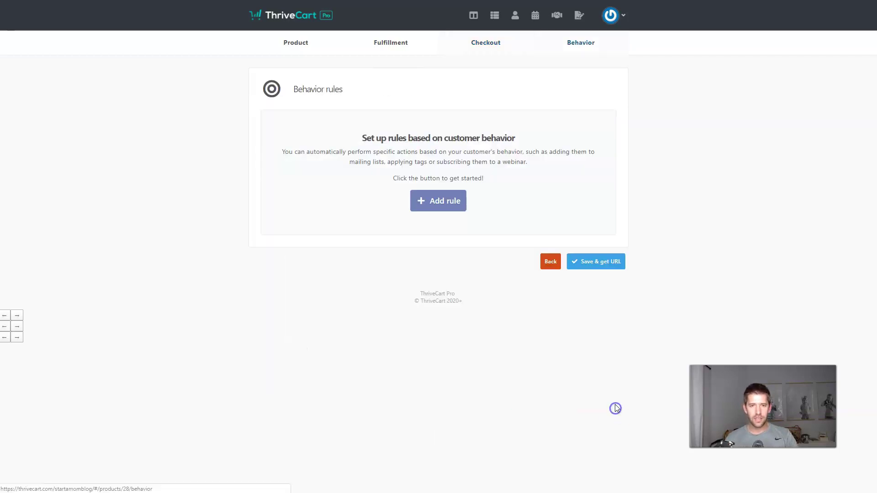
click(611, 263)
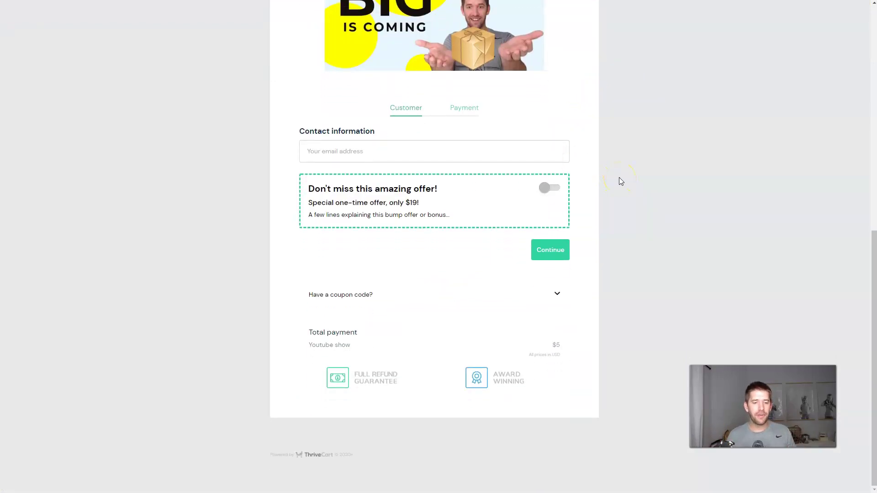
click(549, 188)
click(550, 189)
scroll(581, 194, up, 10)
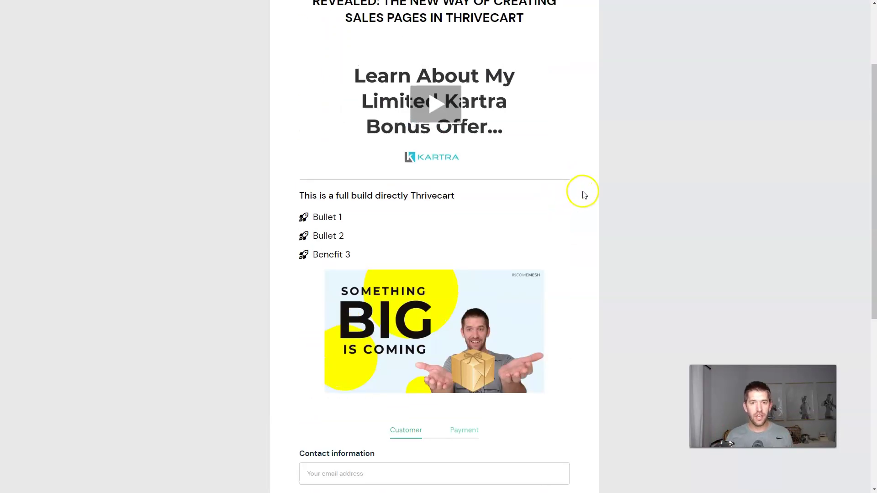
key(ctrl+w)
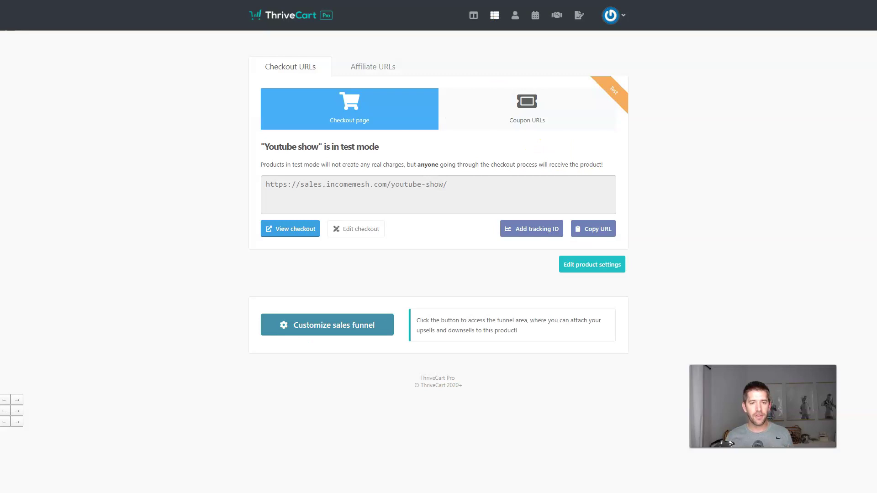
Start a funnel for the Youtube show product and enable its sales funnel
click(496, 16)
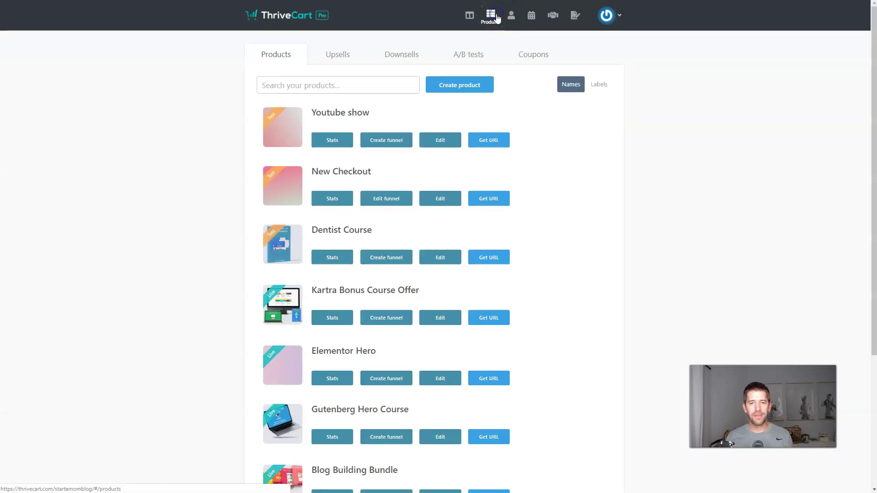
click(395, 143)
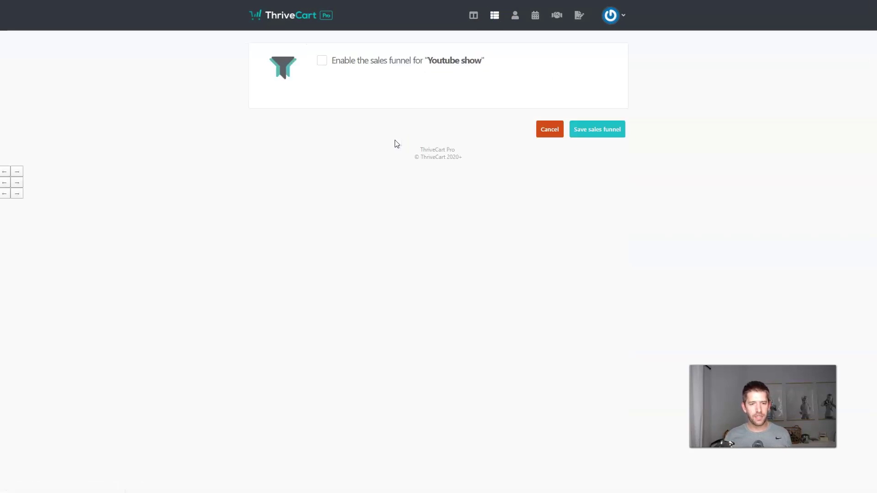
click(323, 61)
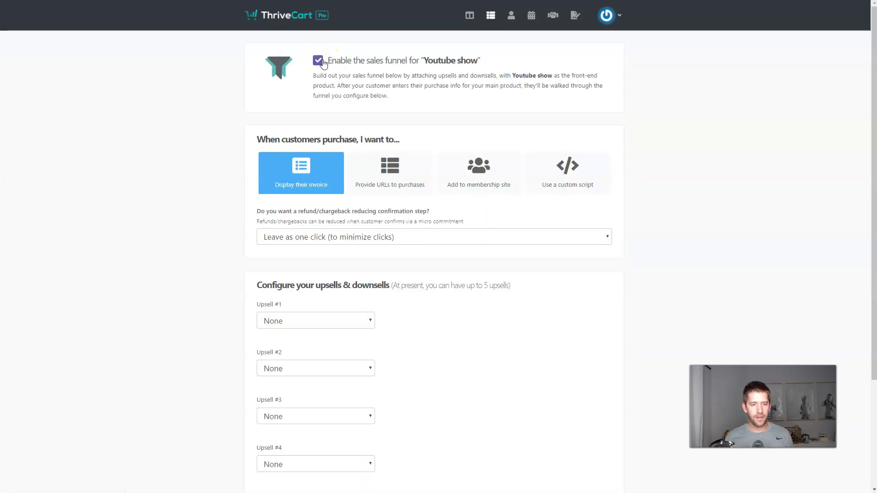
scroll(411, 73, down, 3)
Set Upsell #1 to Upsell Course, replacing None (Default), with Downsell Course as its downsell
click(340, 185)
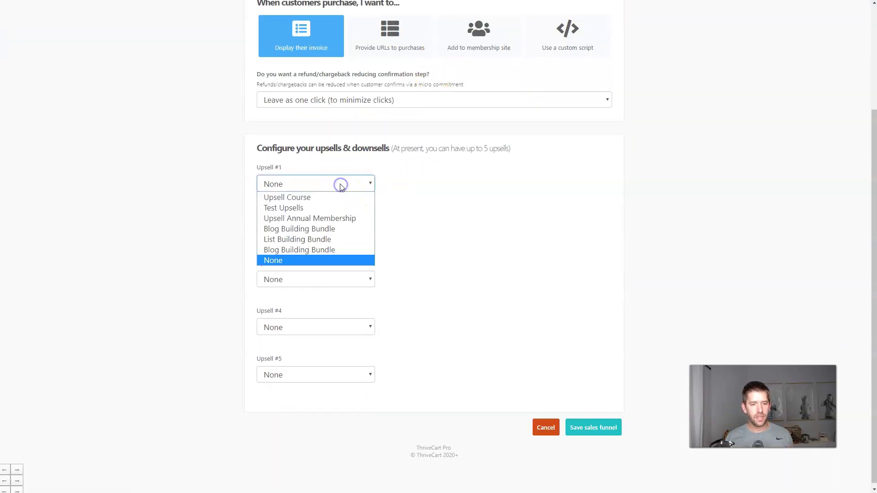
click(336, 197)
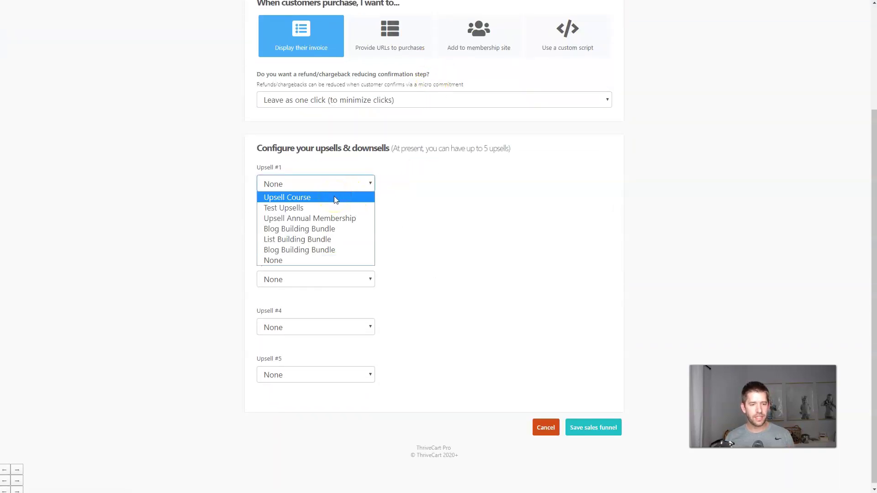
click(482, 204)
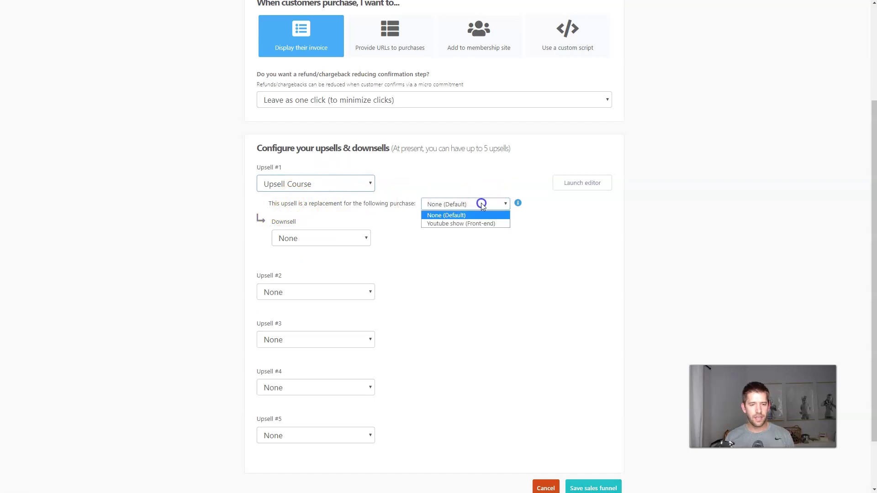
click(482, 206)
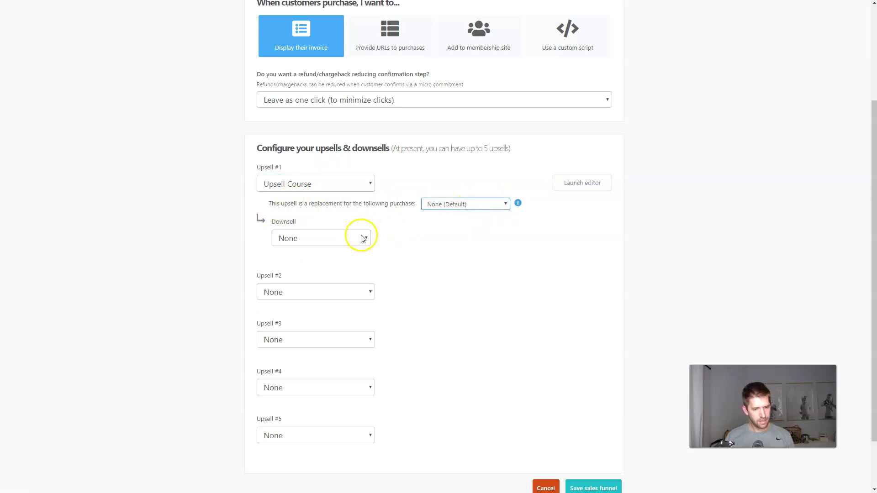
click(356, 238)
click(320, 253)
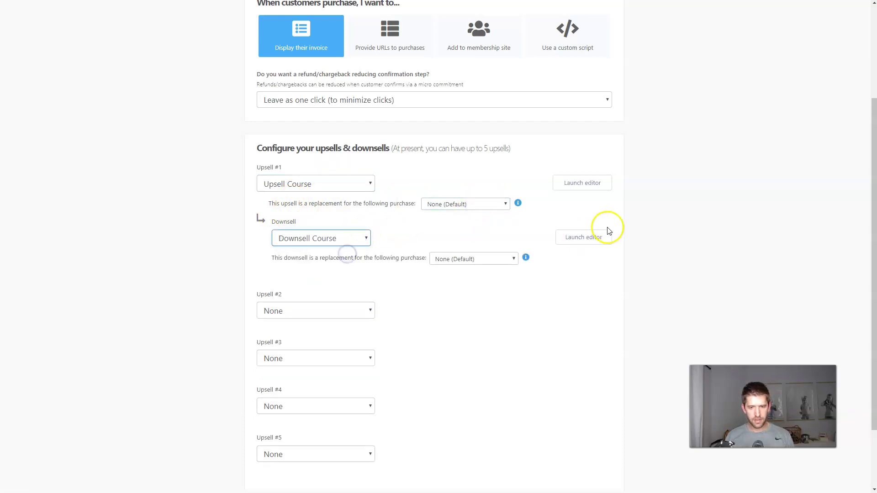
click(576, 192)
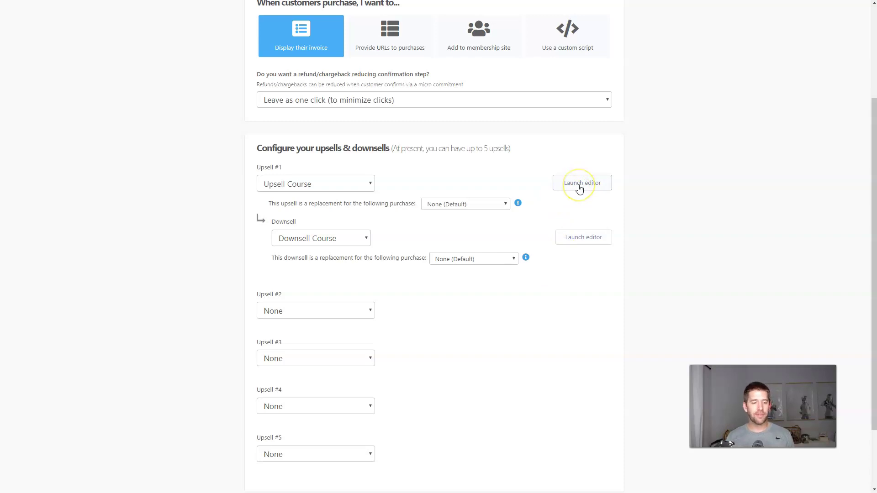
From Upsell #1's editor options, skip Copy design and launch the Upsell Course page editor
click(579, 185)
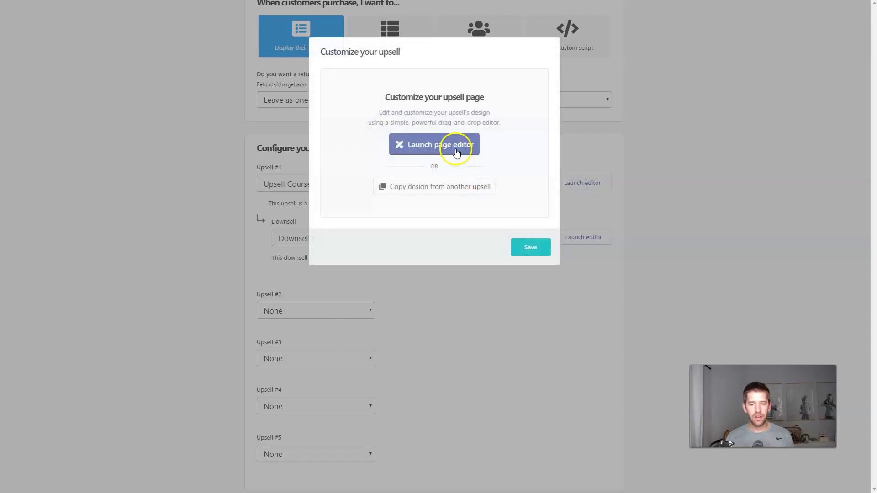
click(454, 195)
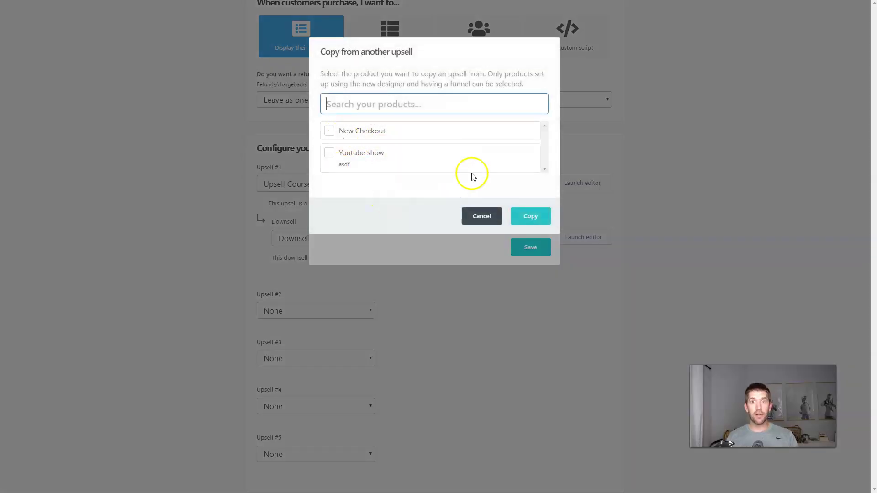
click(482, 217)
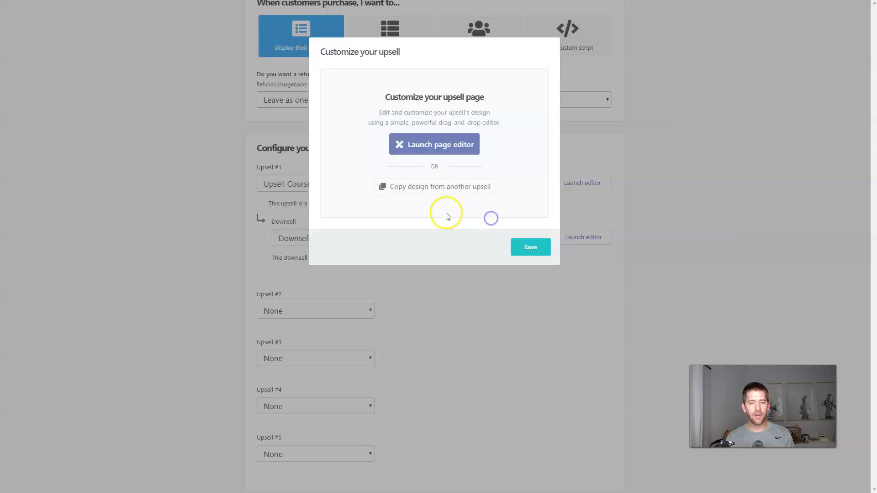
click(419, 152)
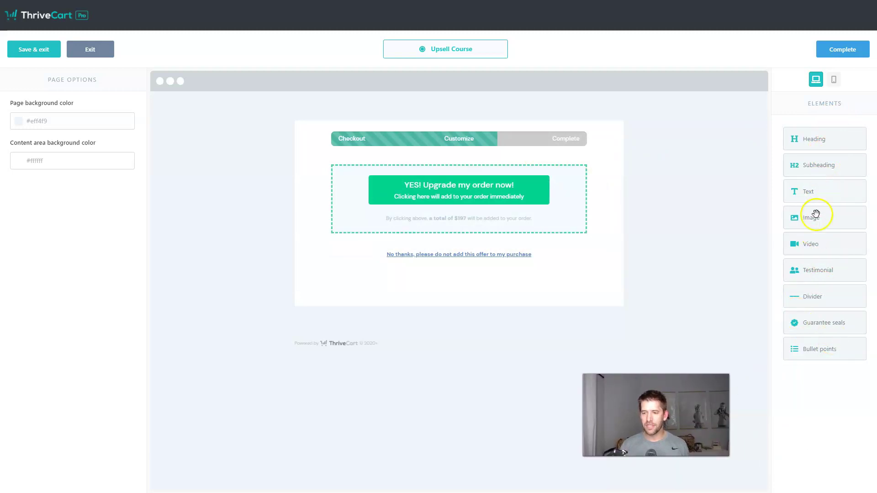
Add a video block with the Vooplayer embed code and widen it
drag(818, 246, 481, 161)
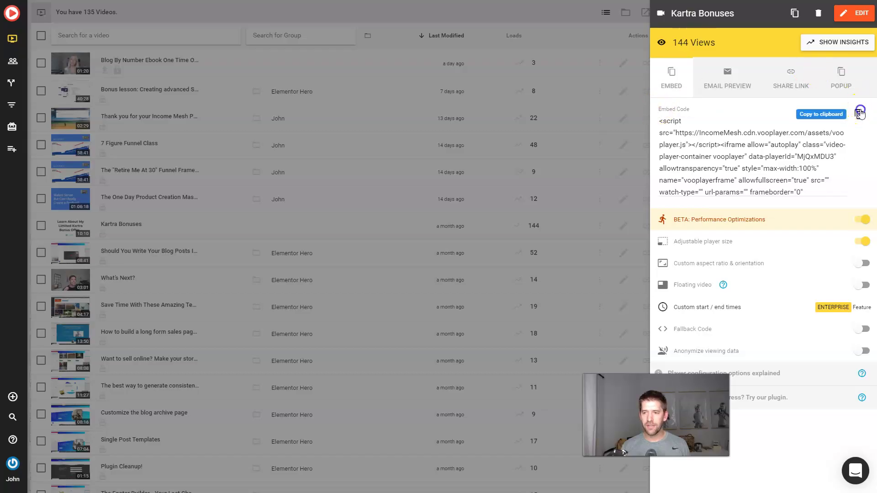
click(858, 114)
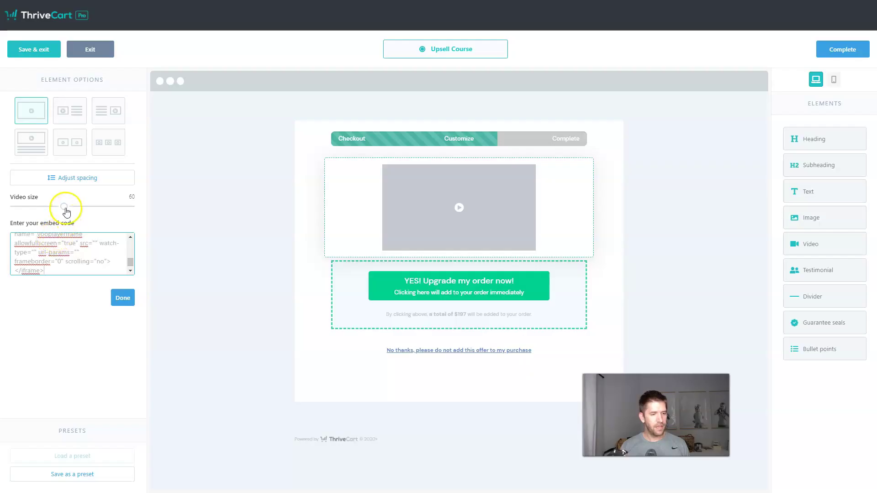
drag(68, 207, 181, 203)
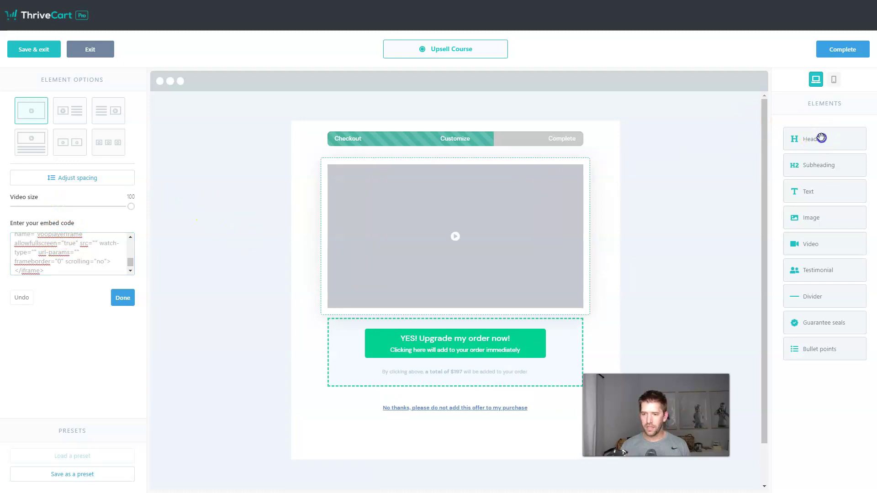
Add a 'WAIT - WANT TO UPGRADE?' heading above the video and a divider below it
drag(821, 137, 471, 168)
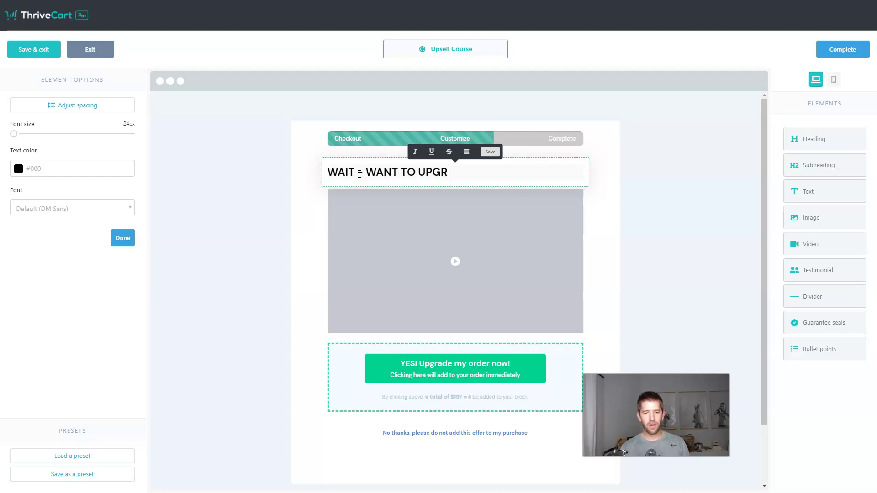
click(628, 295)
scroll(649, 296, down, 2)
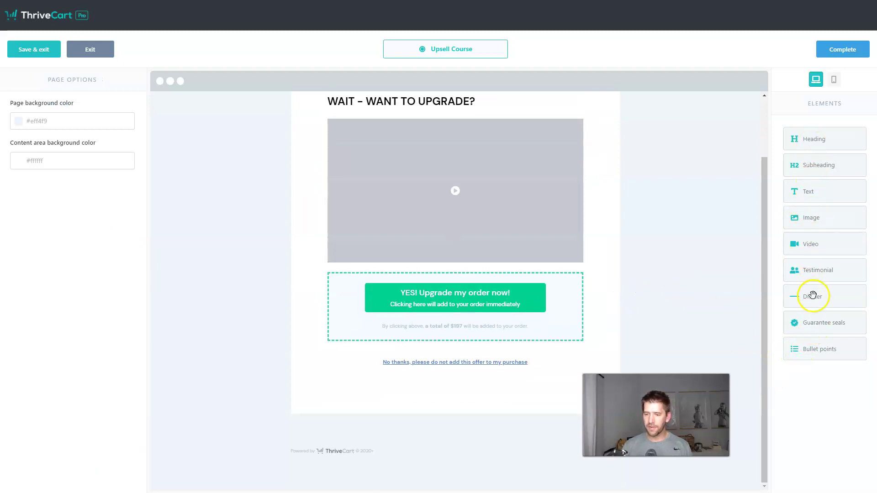
drag(806, 292, 472, 269)
click(665, 275)
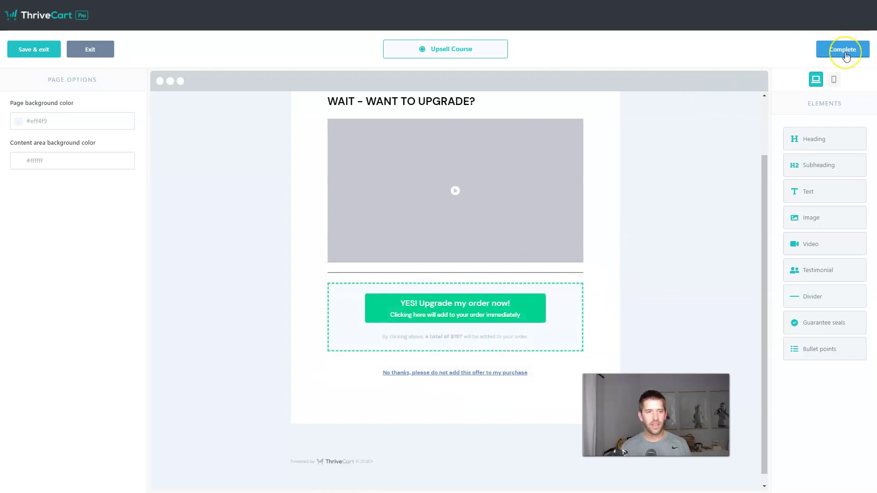
Compare the mobile and desktop previews, then set the page background colour to #FFFFFF
click(833, 80)
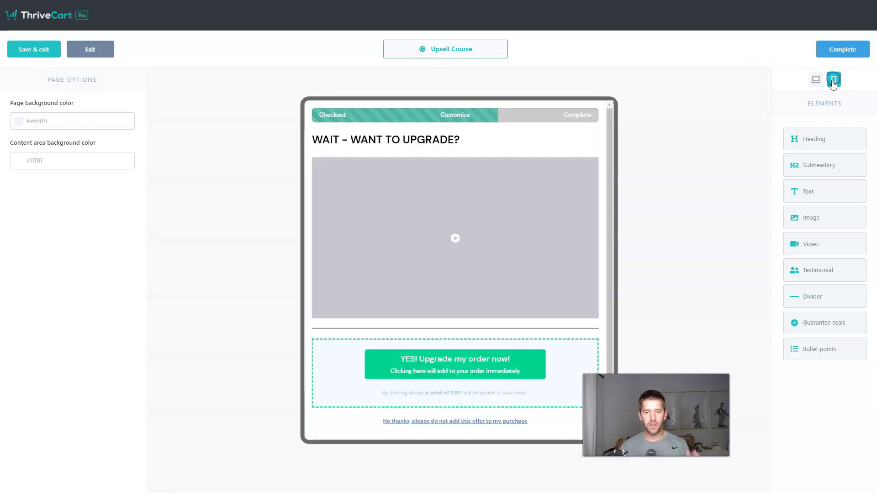
click(816, 80)
click(834, 80)
click(815, 79)
click(189, 192)
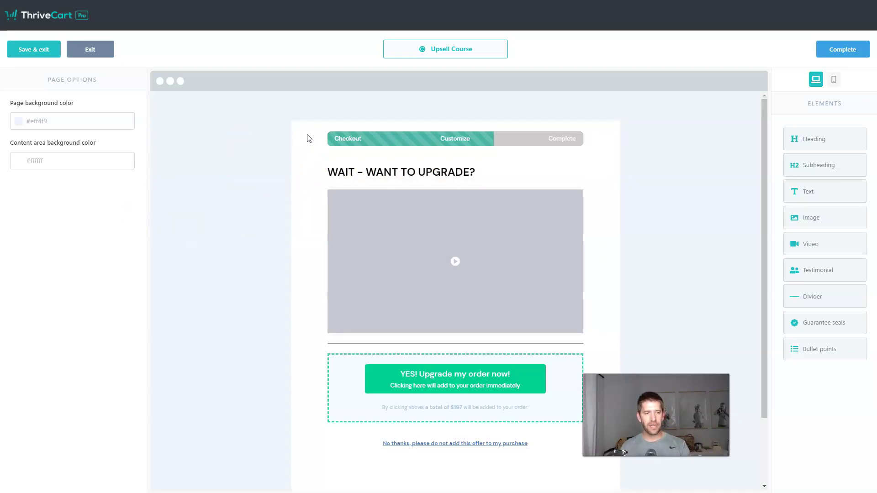
click(20, 126)
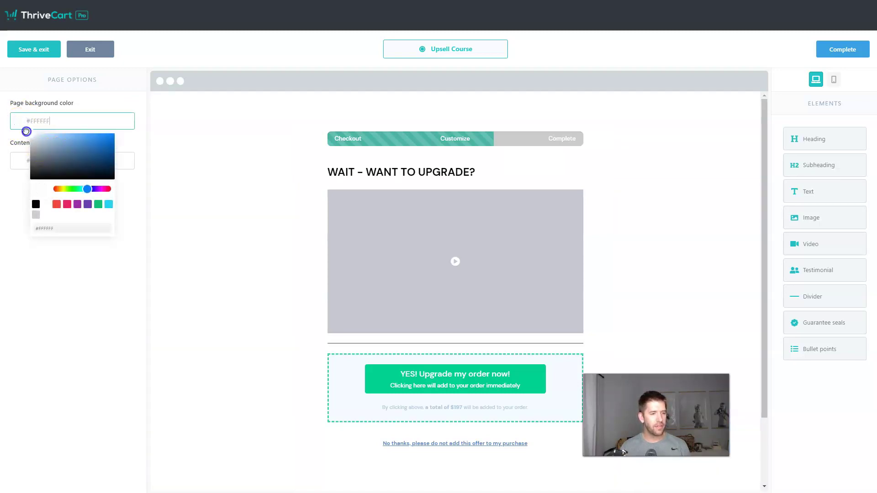
click(201, 153)
scroll(573, 182, down, 2)
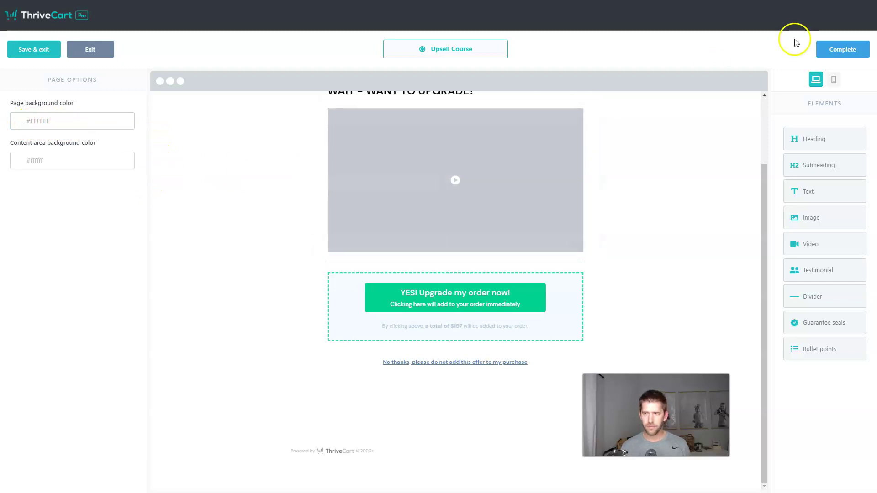
Leave the upsell editor and open the Downsell Course page in the page editor
click(846, 49)
scroll(799, 91, down, 5)
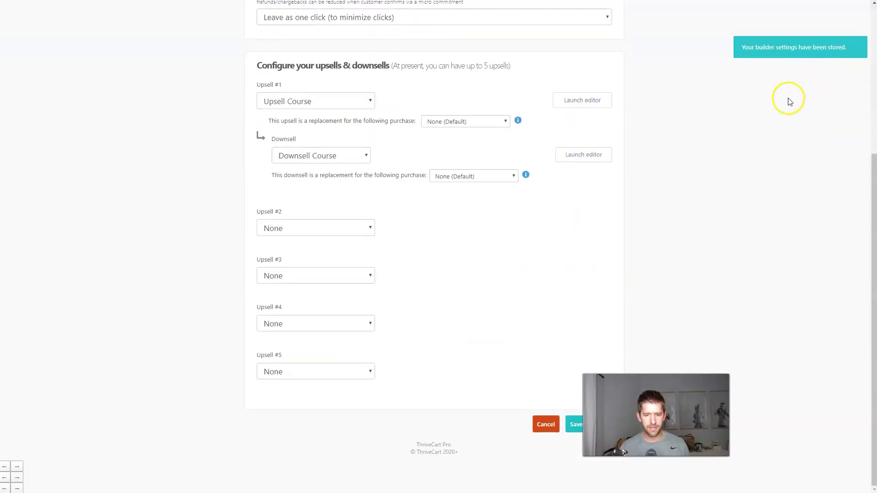
click(589, 155)
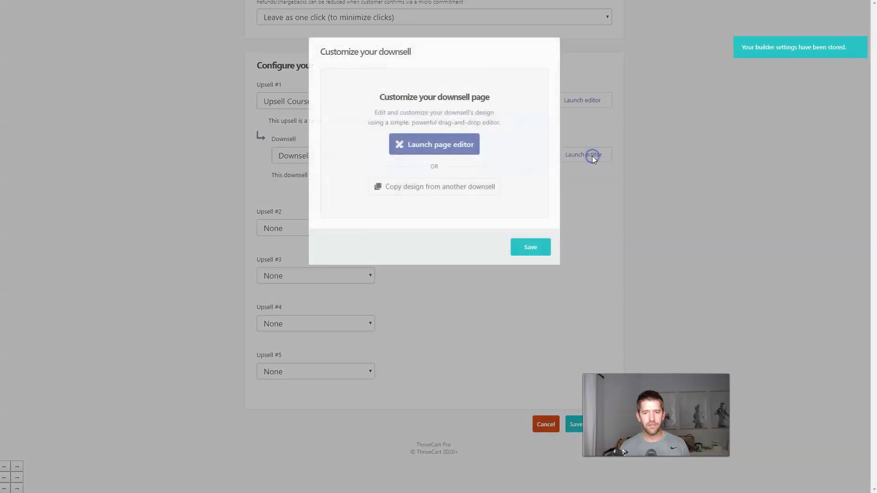
click(463, 145)
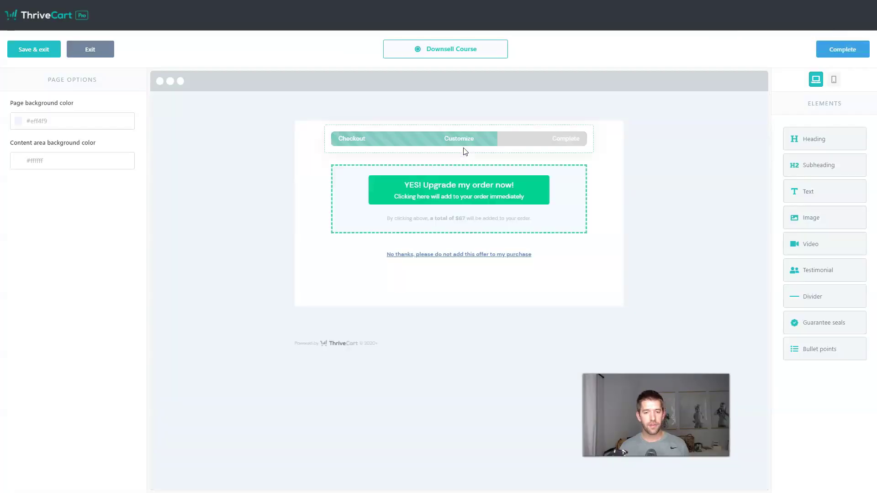
Add the 'DOWNSELL - PLEASE DONT GO!' heading, a centred laptop image, and a text block below
drag(824, 143, 517, 163)
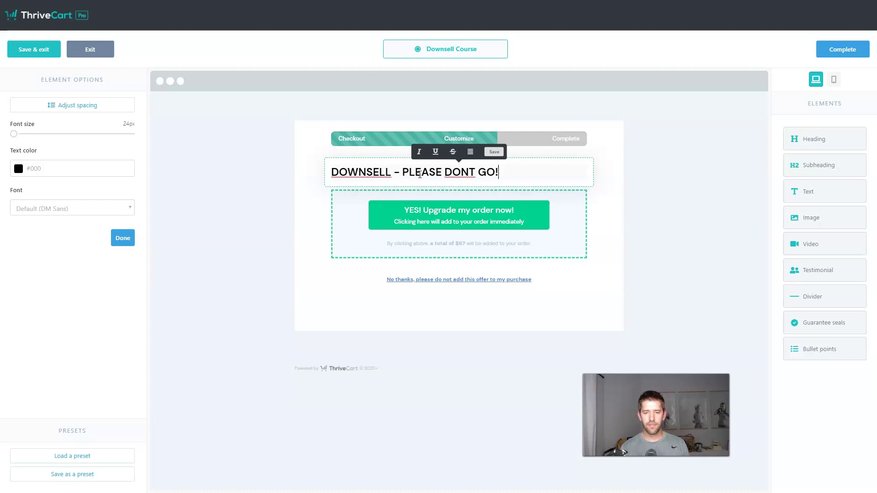
drag(818, 220, 493, 196)
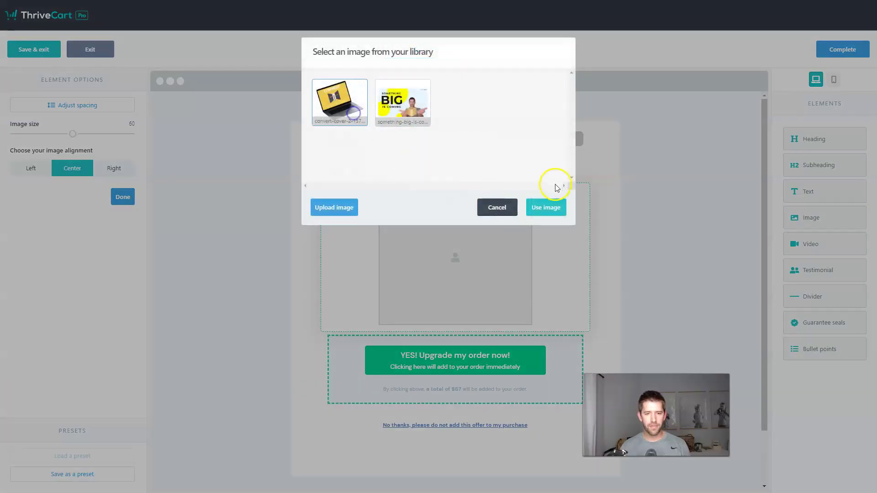
click(545, 208)
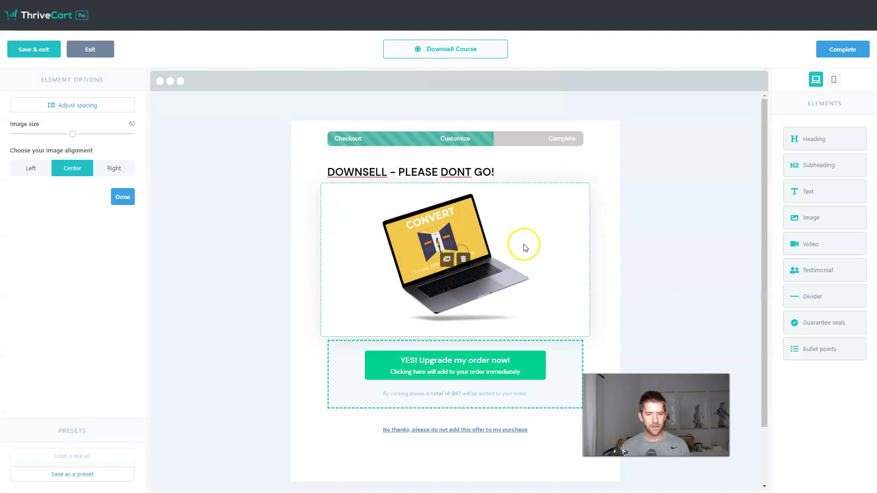
click(114, 169)
click(80, 172)
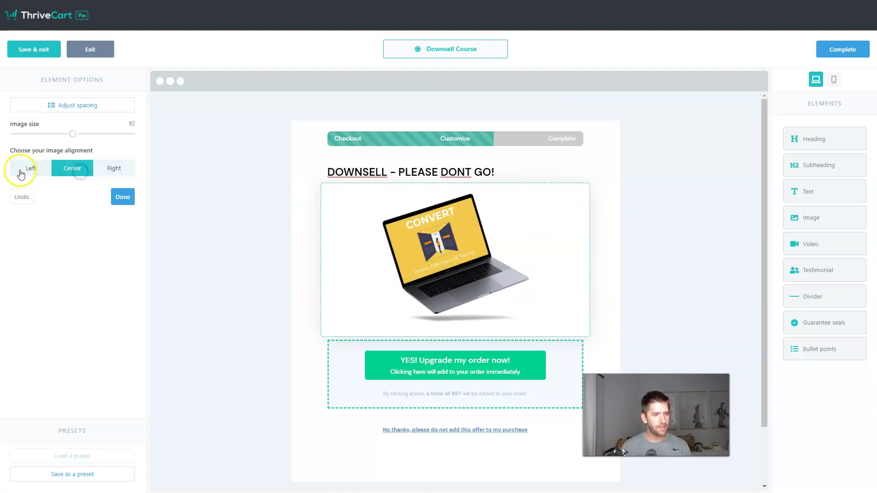
click(71, 105)
click(71, 106)
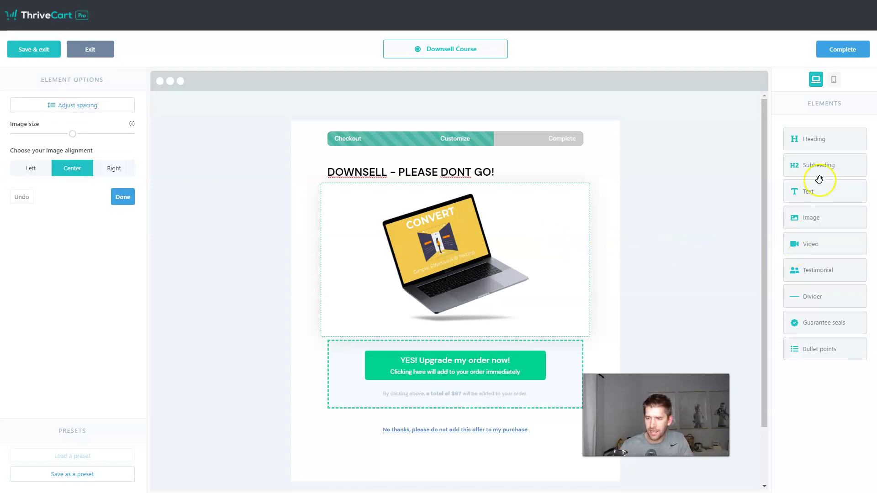
drag(801, 197, 448, 329)
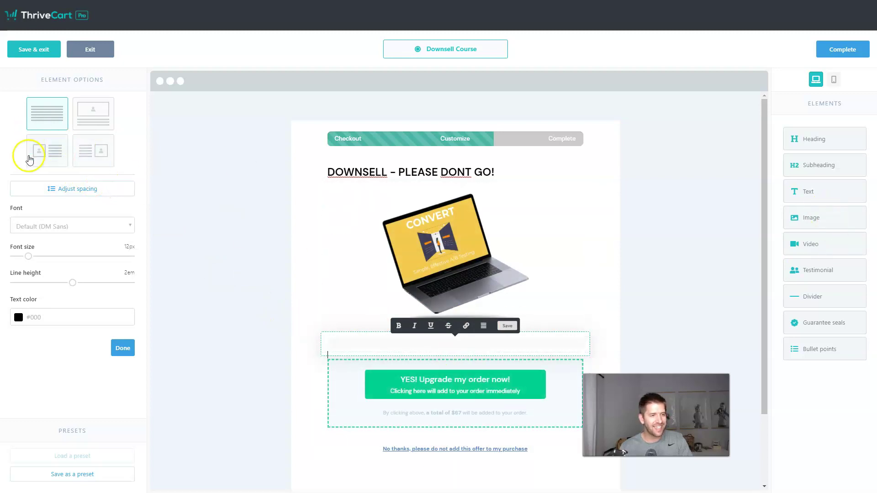
Give the text block an image-left layout with the small laptop image and delete the large one
click(47, 152)
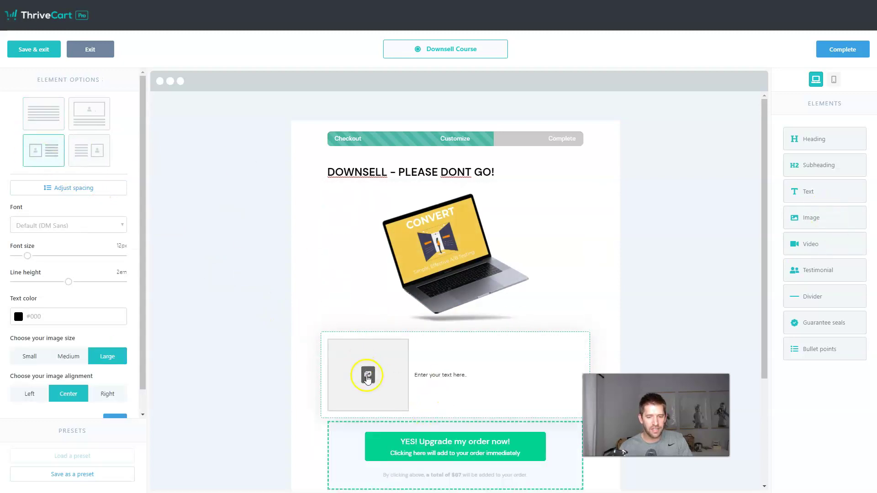
click(368, 375)
click(329, 109)
click(545, 207)
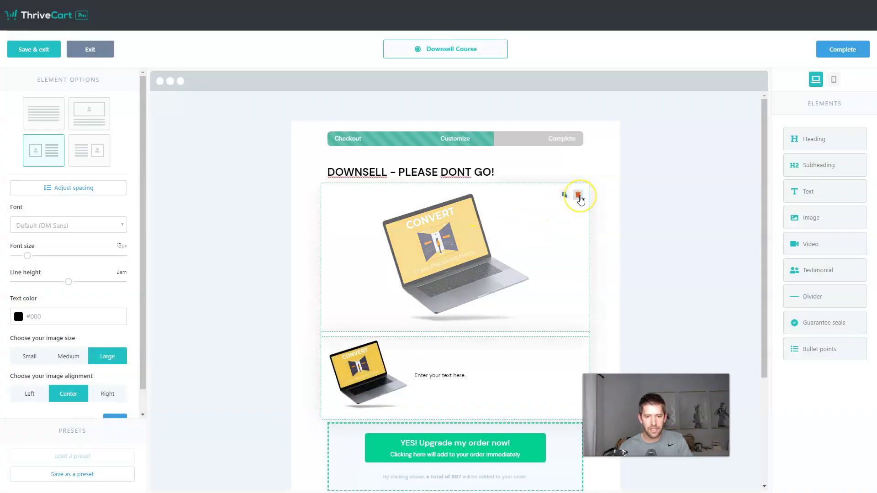
click(578, 196)
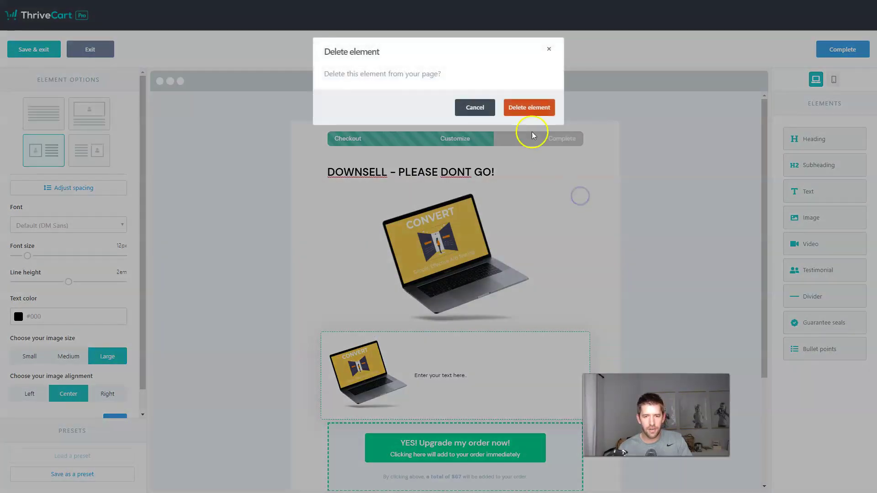
click(531, 110)
Write 'Would you like this as well?' beside the image and resize the No thanks link's font
click(432, 224)
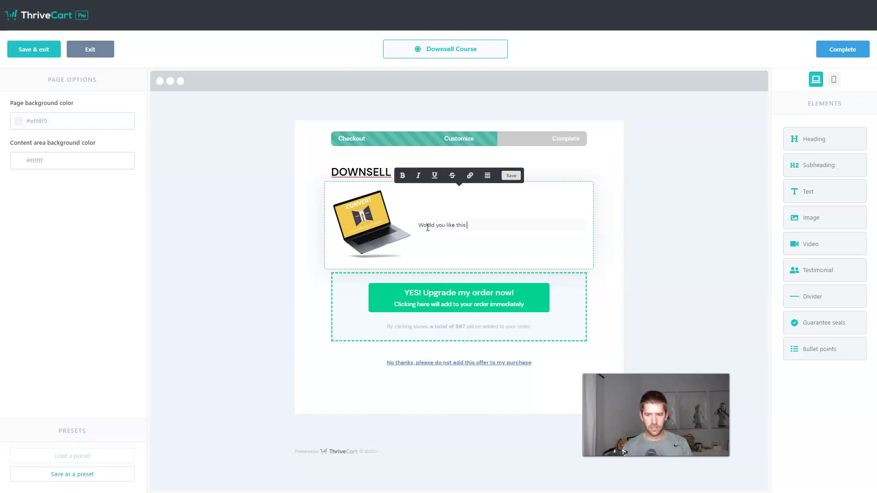
text(l?)
click(646, 322)
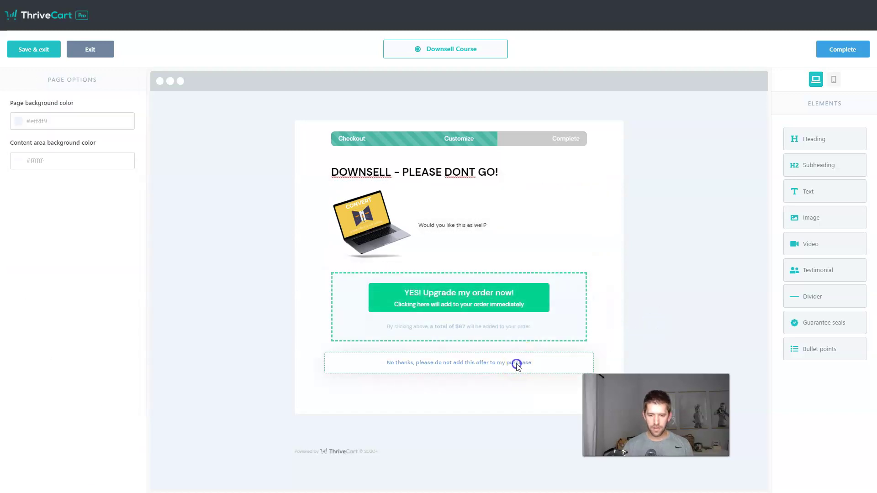
click(515, 354)
click(506, 363)
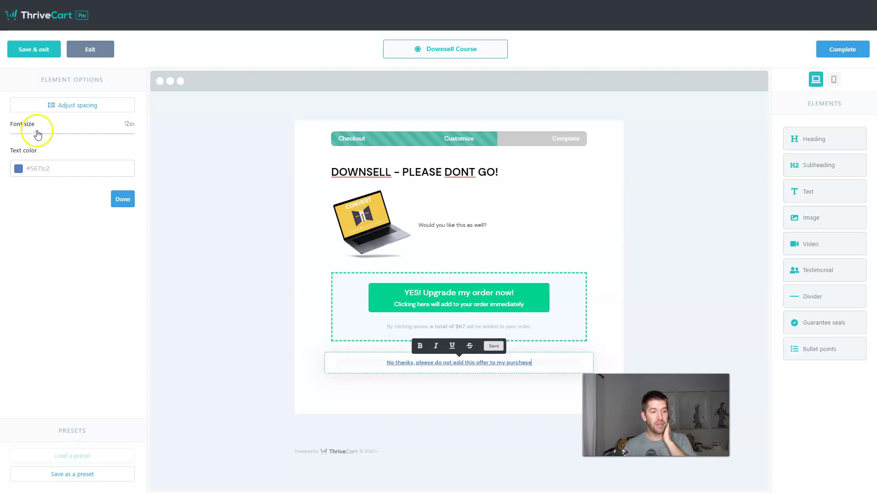
mouse_move(37, 134)
mouse_down()
mouse_move(10, 137)
mouse_move(135, 139)
mouse_move(41, 139)
mouse_up()
click(123, 199)
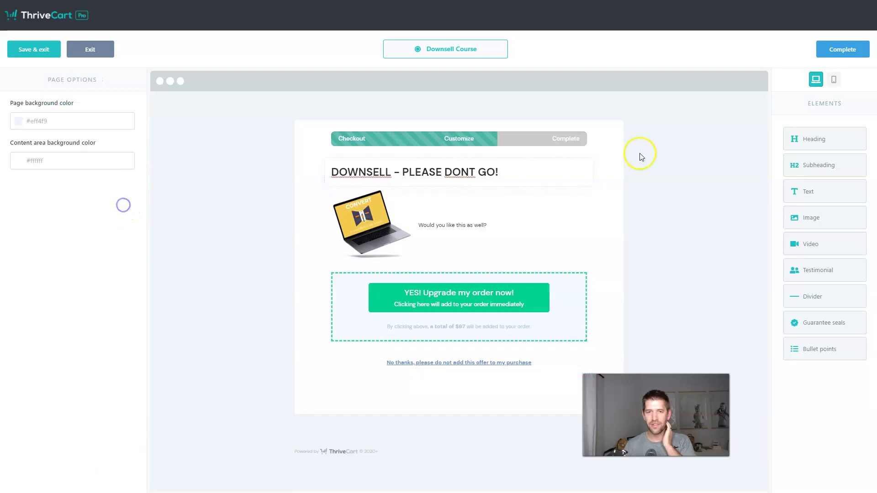
Complete the downsell page and save the sales funnel
click(863, 45)
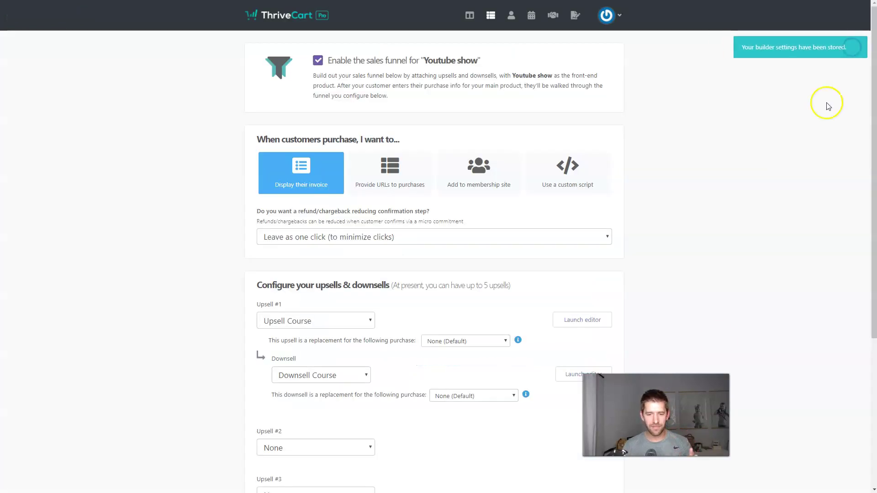
scroll(675, 310, down, 5)
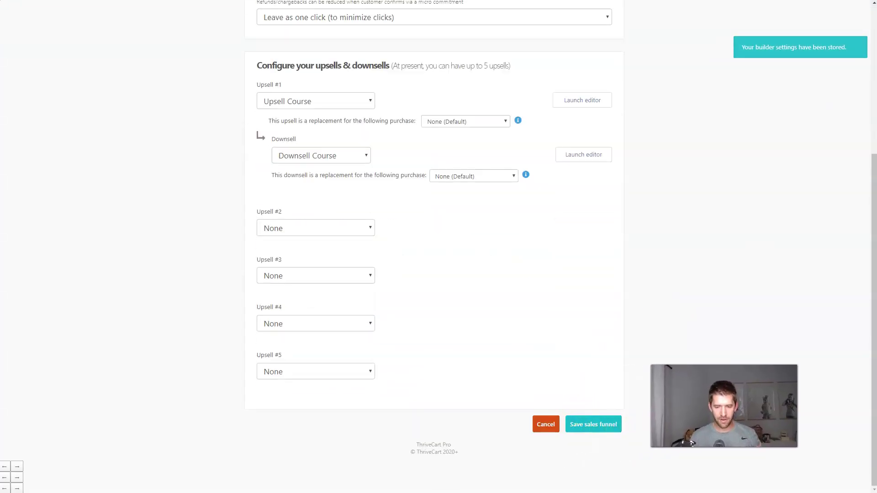
click(590, 423)
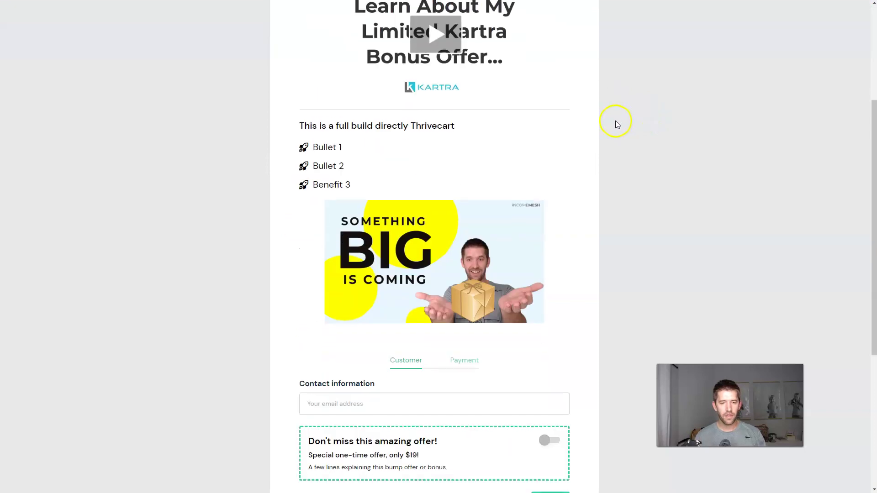
scroll(428, 116, down, 5)
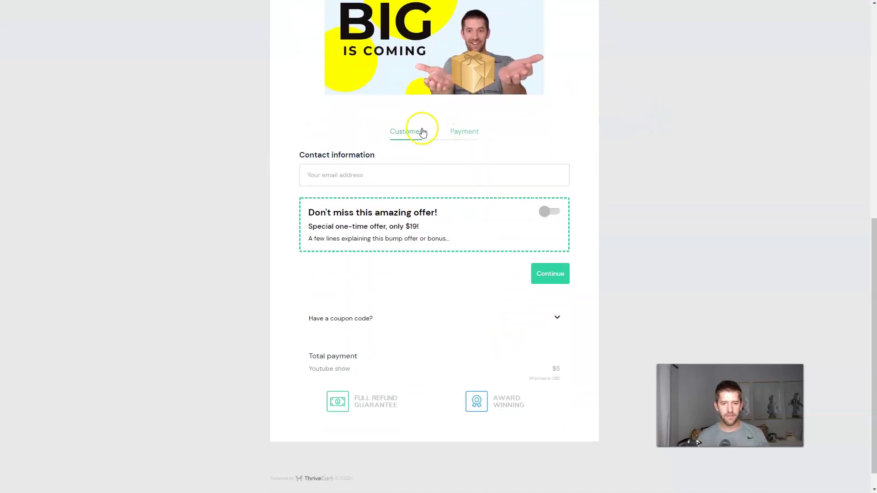
Place a $12 test order on the Youtube show checkout with the bump offer and test card 4242
click(347, 179)
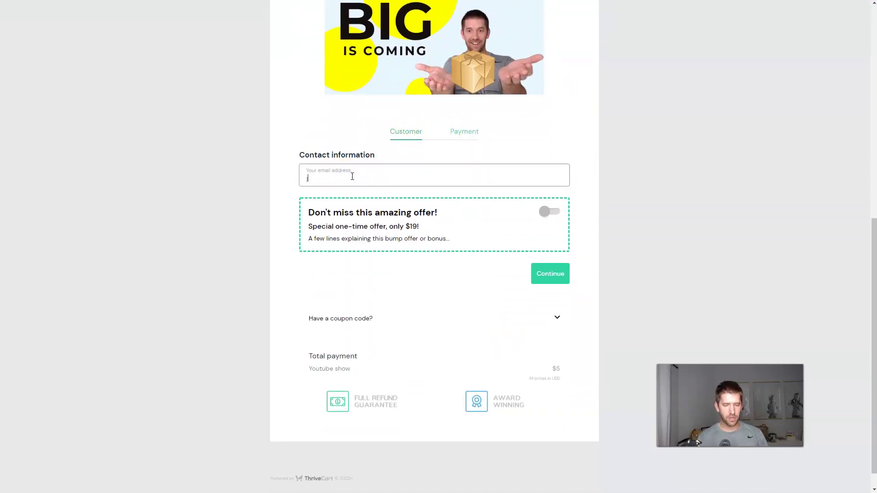
text(john+)
key(ctrl+v)
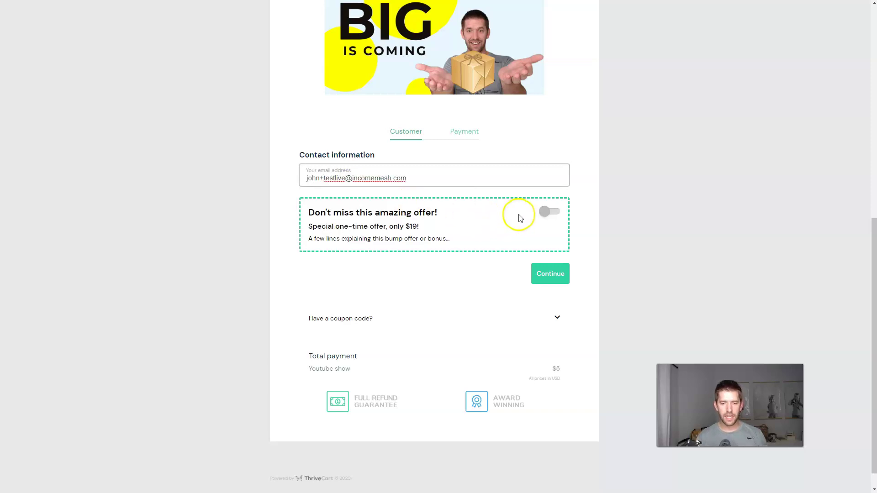
click(549, 217)
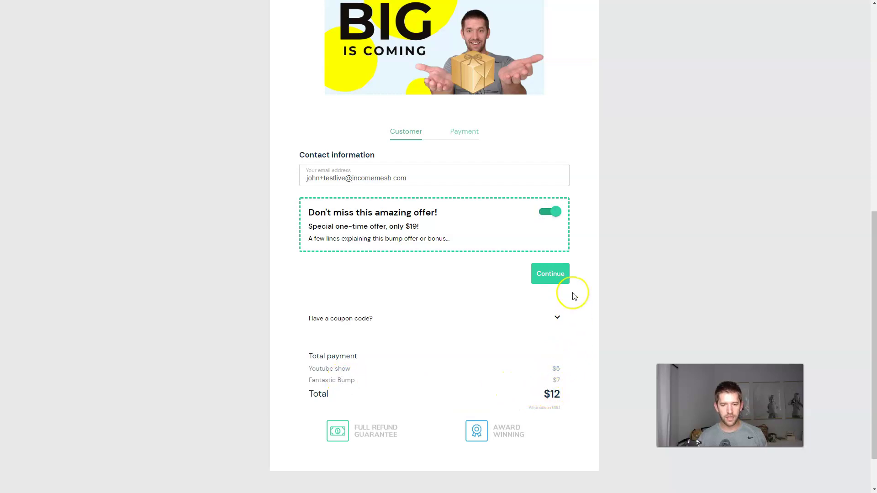
click(544, 280)
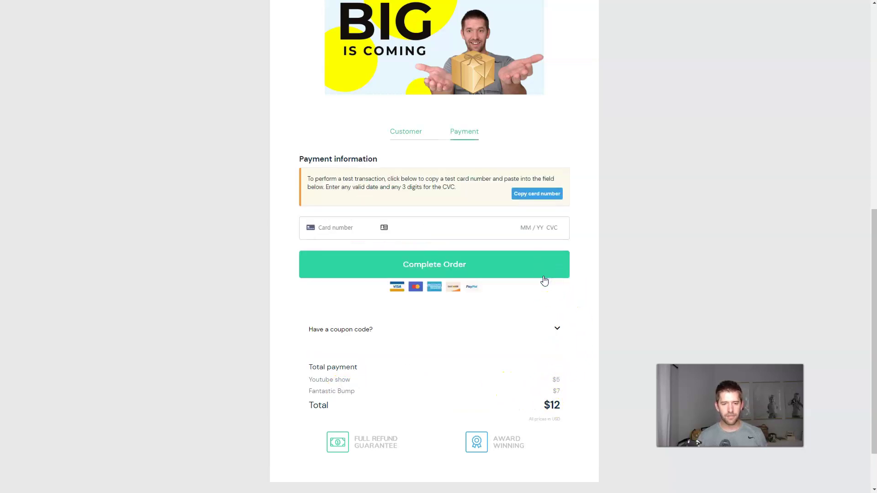
click(324, 233)
text(42424242 4242 4242)
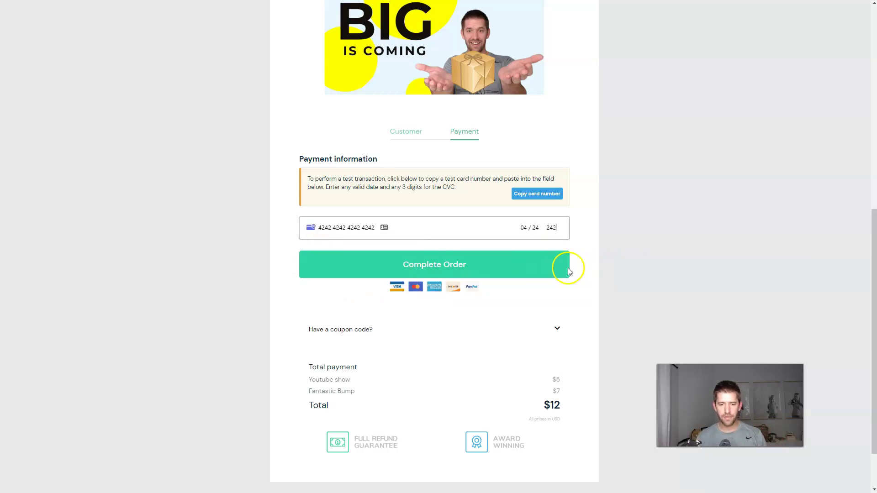
click(451, 266)
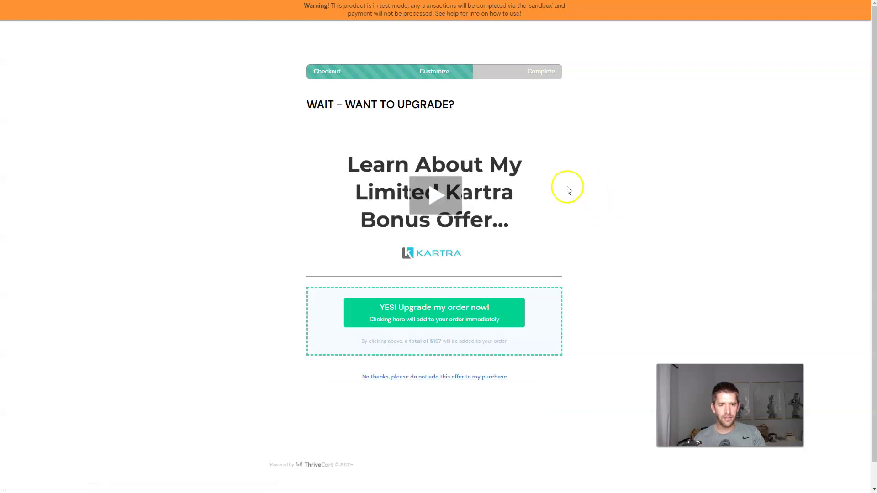
Play the upsell video, decline the upgrade, and check the $67 downsell total
click(424, 194)
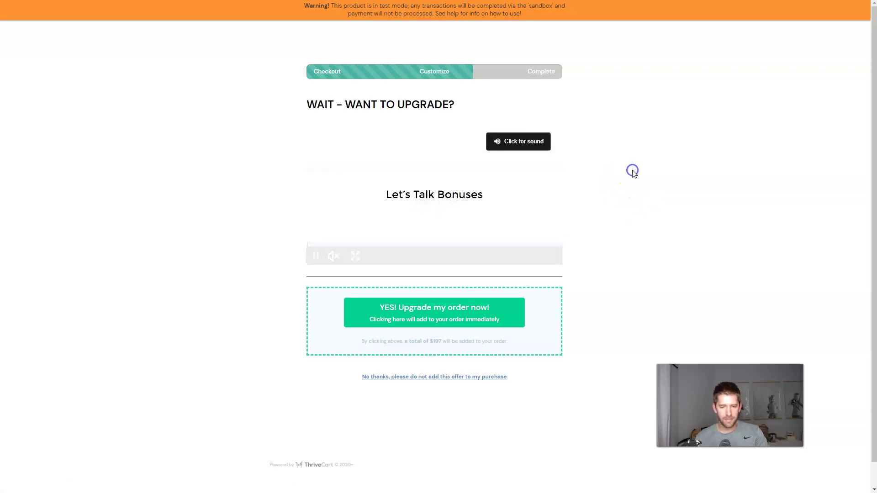
click(423, 378)
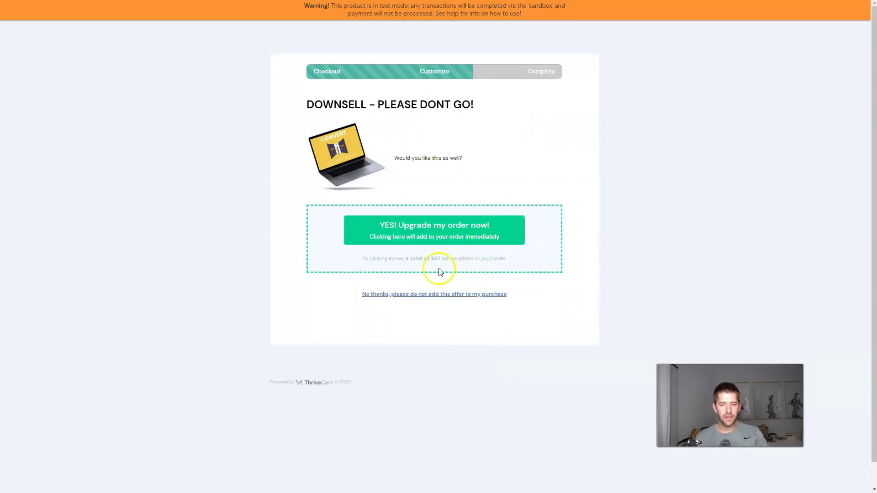
drag(423, 259, 451, 261)
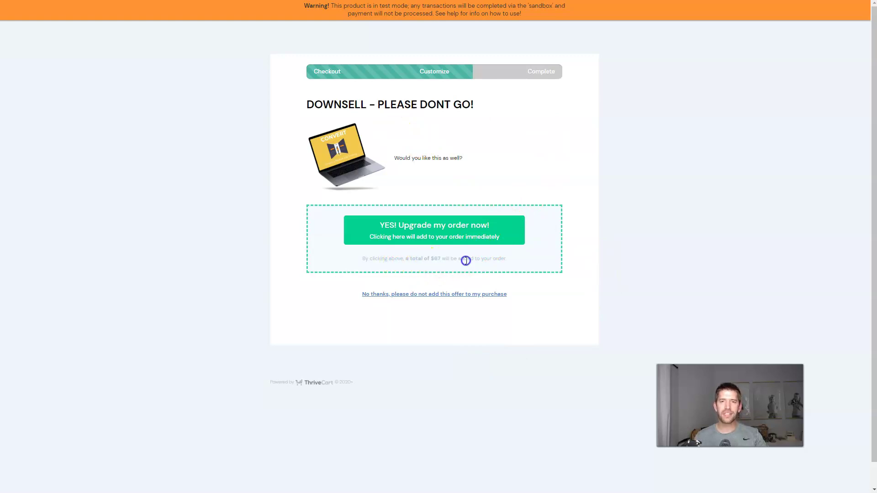
click(414, 260)
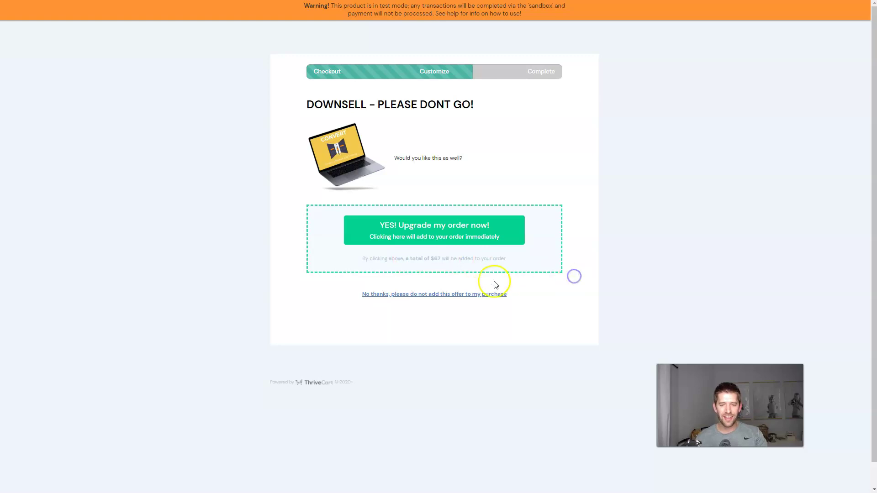
Accept the downsell and verify the thank-you page shows Total: $79
click(409, 236)
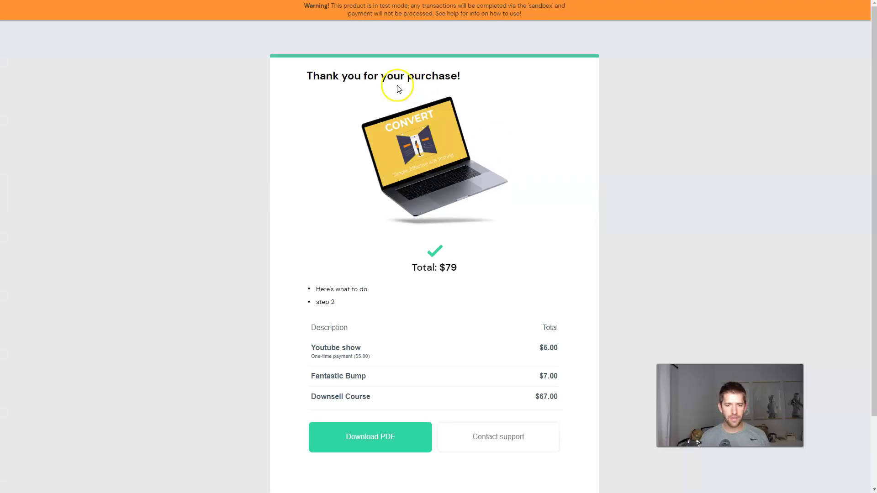
drag(415, 264, 470, 264)
click(471, 266)
scroll(473, 268, down, 2)
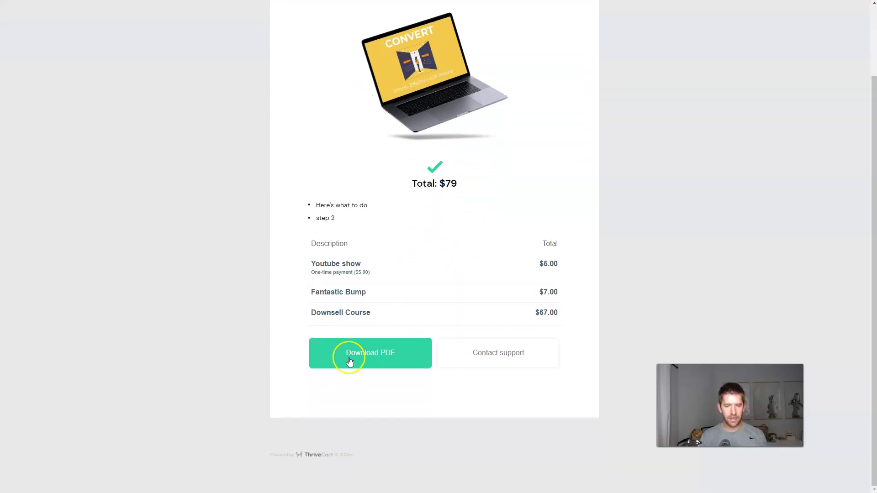
scroll(526, 242, up, 3)
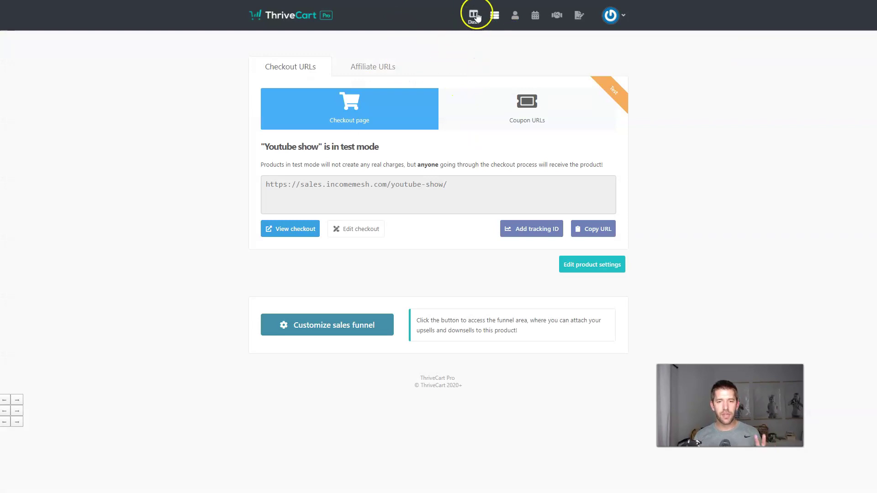
Clone the Youtube show product from the products list
click(494, 15)
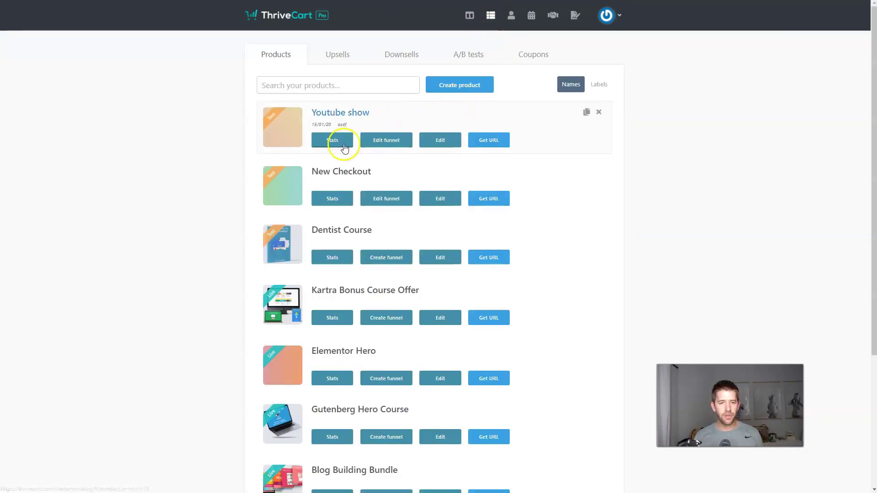
click(586, 117)
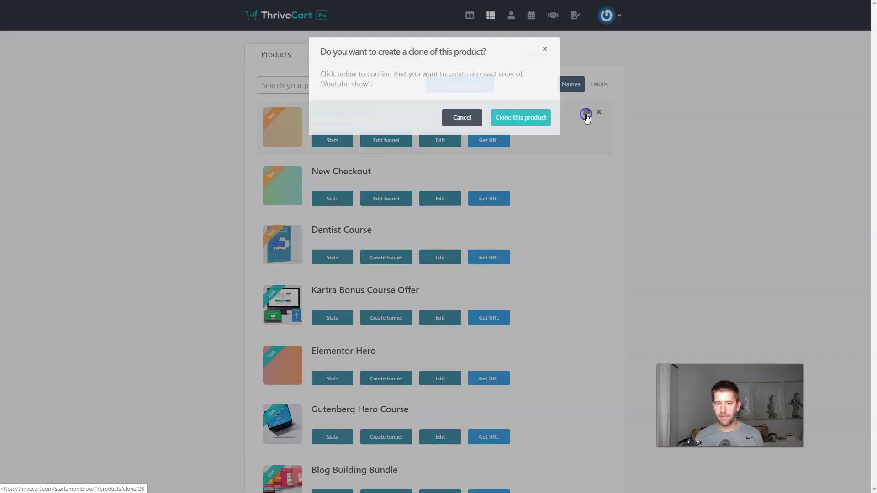
click(533, 122)
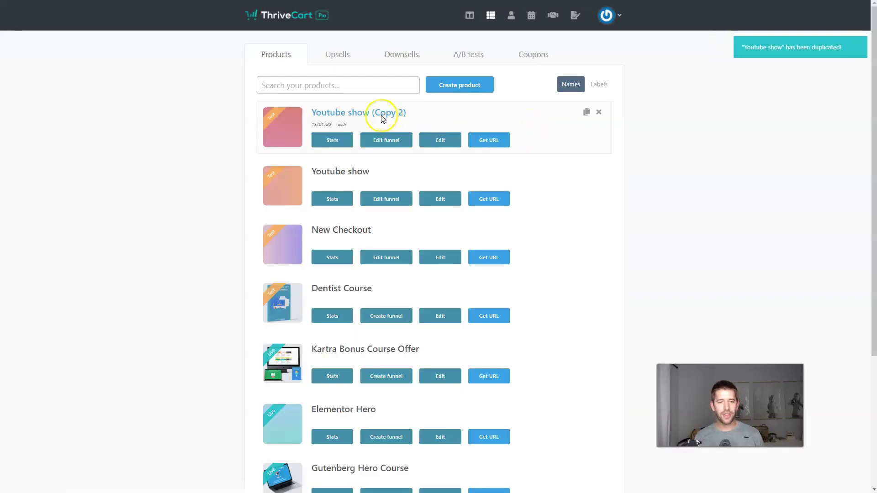
Change Youtube show (Copy 2)'s one-time payment price from 5.00 to 25 and save the option
click(436, 141)
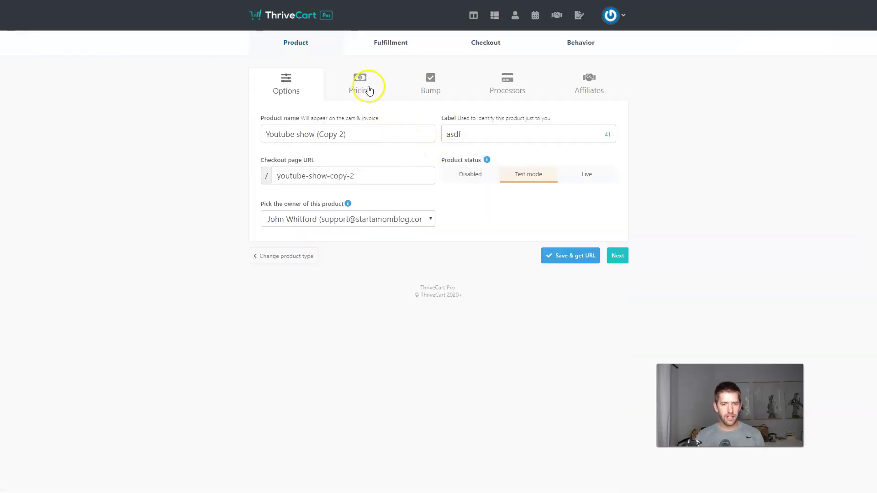
click(365, 88)
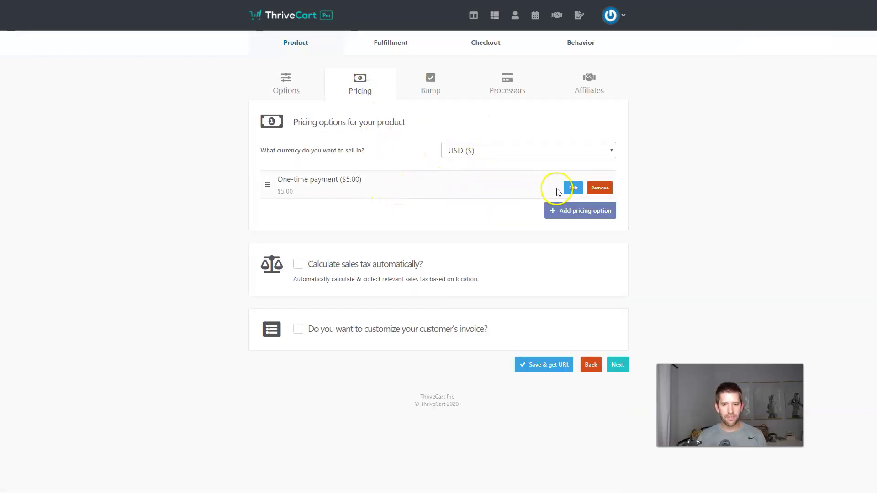
click(573, 188)
double_click(373, 180)
text(25)
click(529, 296)
click(528, 239)
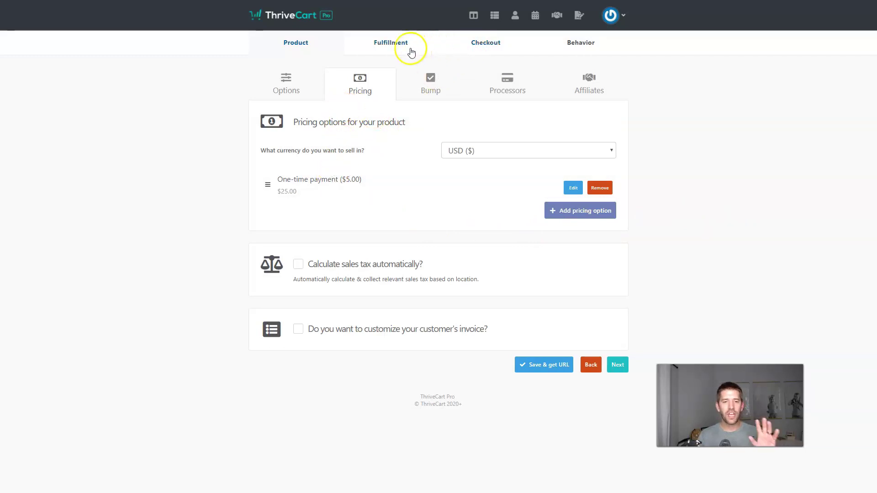
Save Youtube show (Copy 2), confirm its checkout total is $25, then return to Products
click(546, 368)
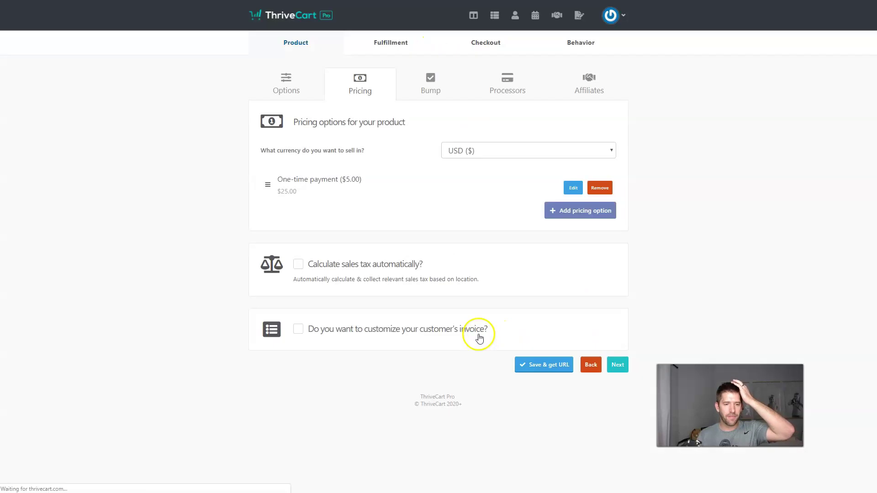
click(294, 232)
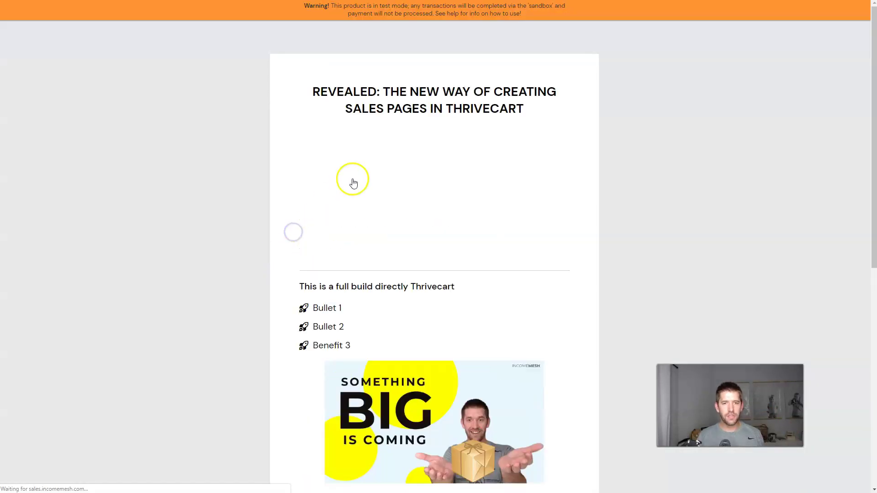
scroll(357, 176, down, 10)
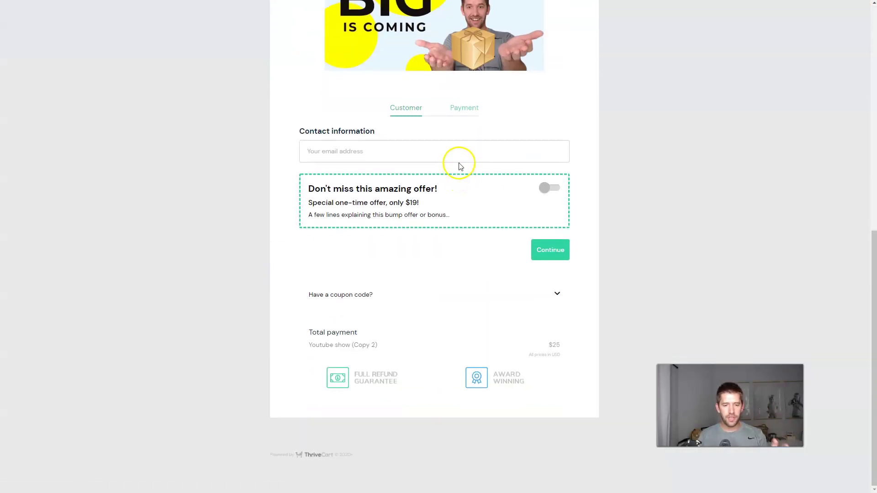
scroll(452, 154, up, 1)
scroll(452, 154, down, 1)
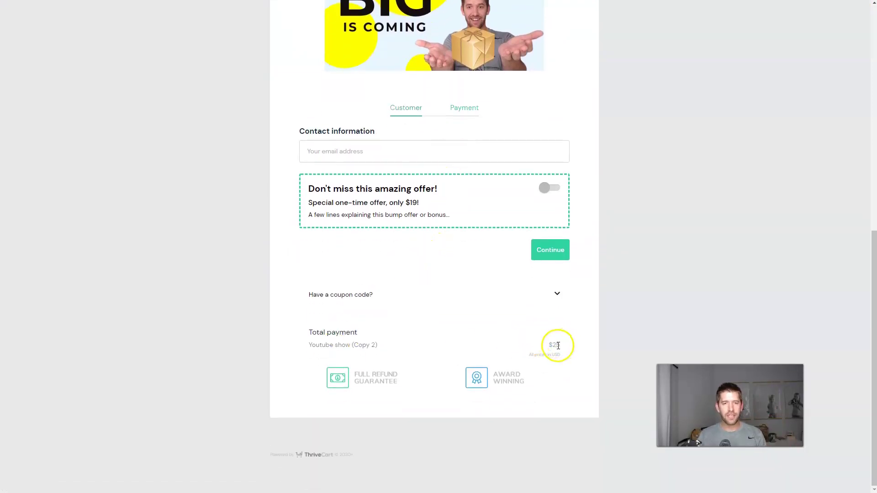
key(ctrl+w)
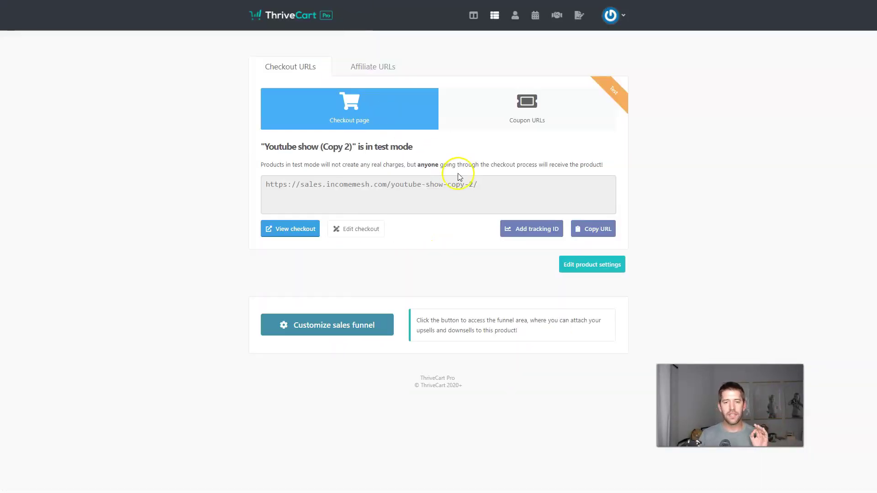
click(494, 16)
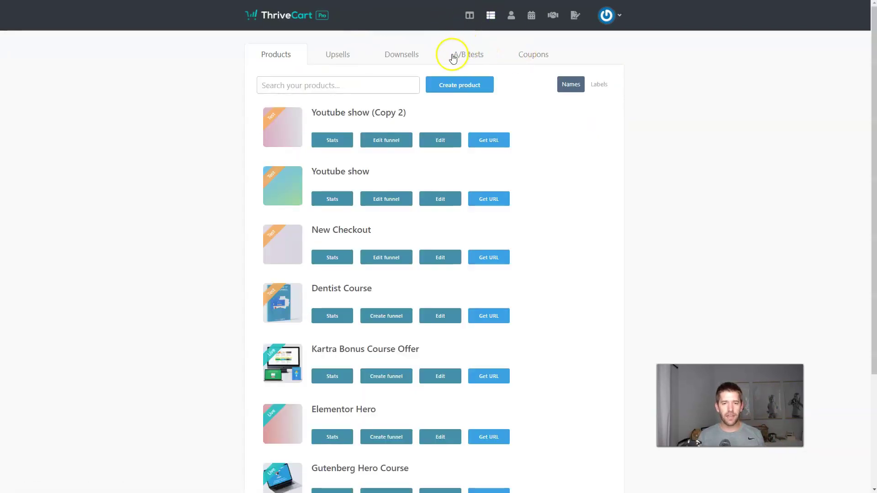
Open the A/B tests tab, start a first test, then cancel the product chooser
click(466, 58)
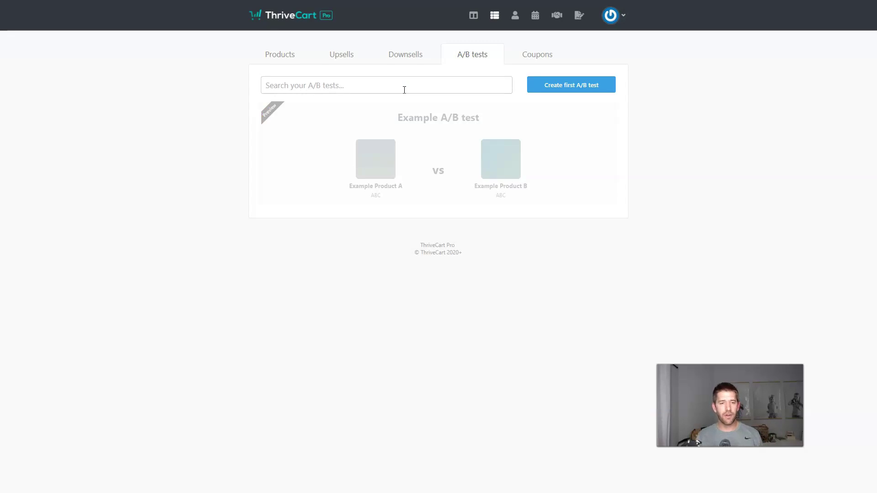
click(558, 87)
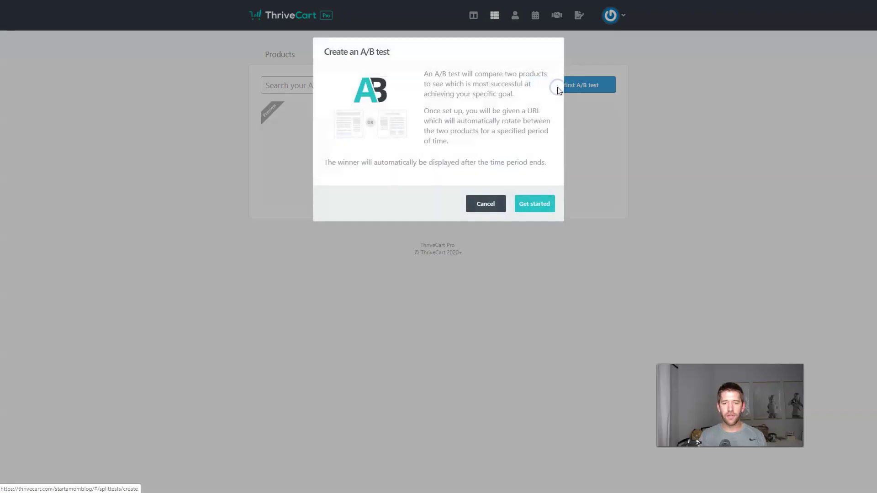
click(517, 208)
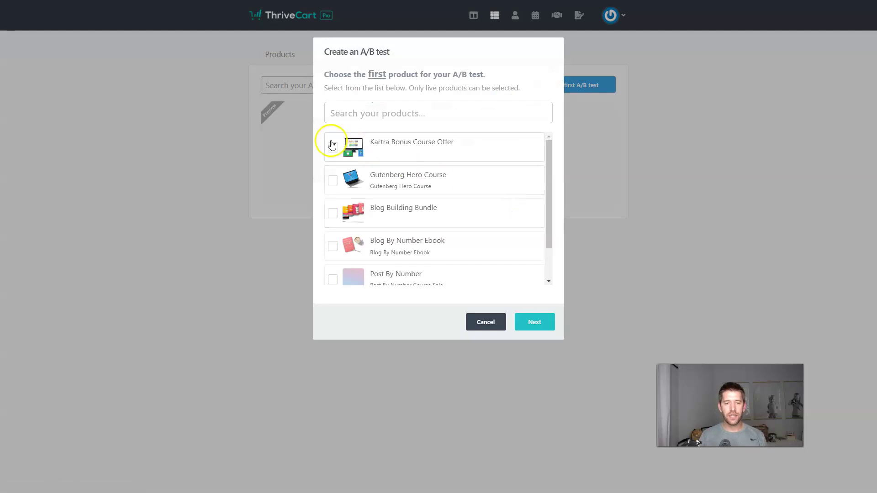
click(372, 115)
scroll(440, 205, down, 2)
scroll(447, 196, up, 2)
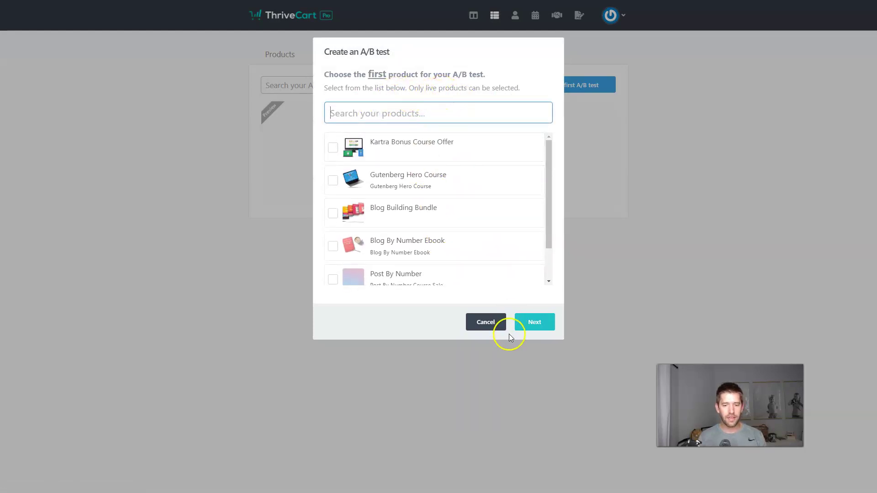
click(480, 322)
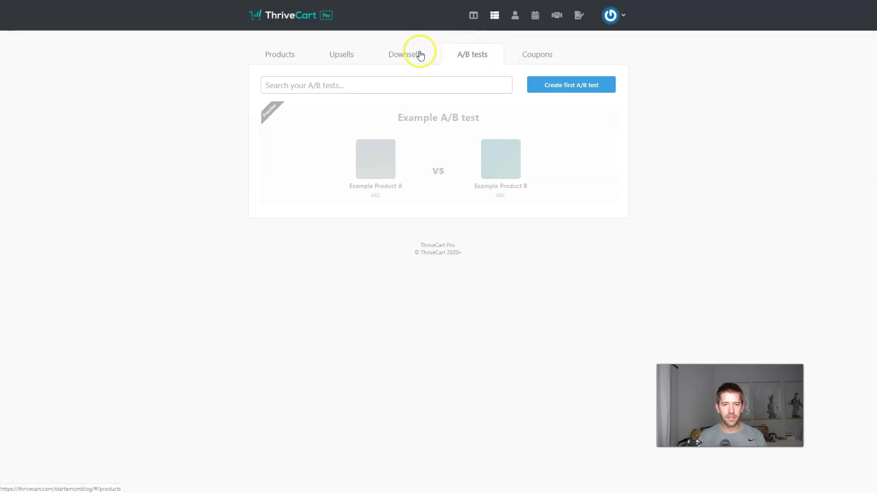
click(494, 16)
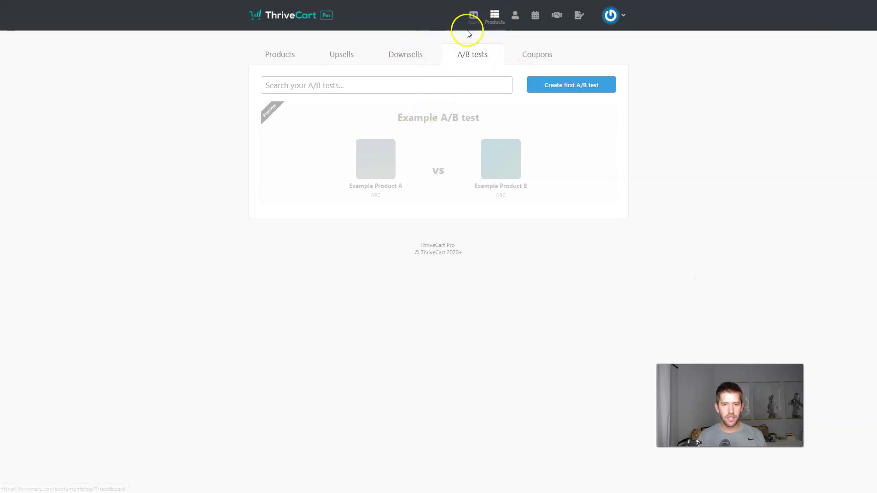
Set Youtube show (Copy 2)'s product status to Live and save it
click(290, 54)
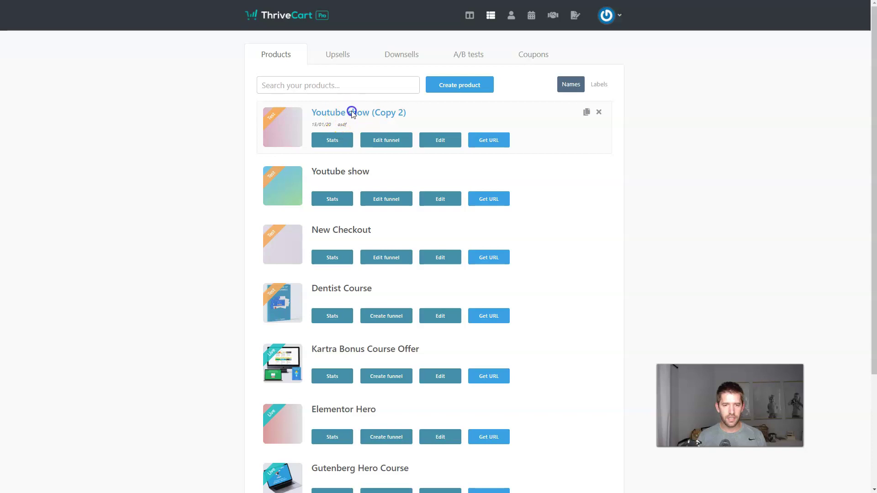
click(452, 145)
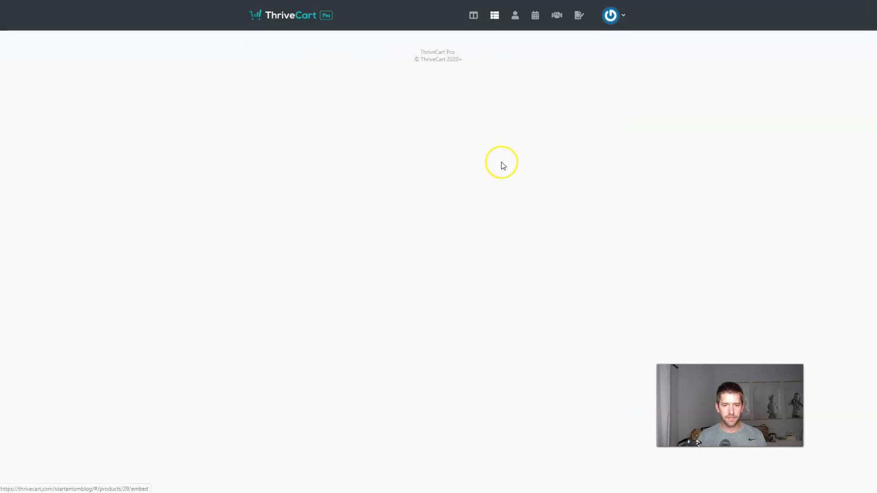
click(585, 177)
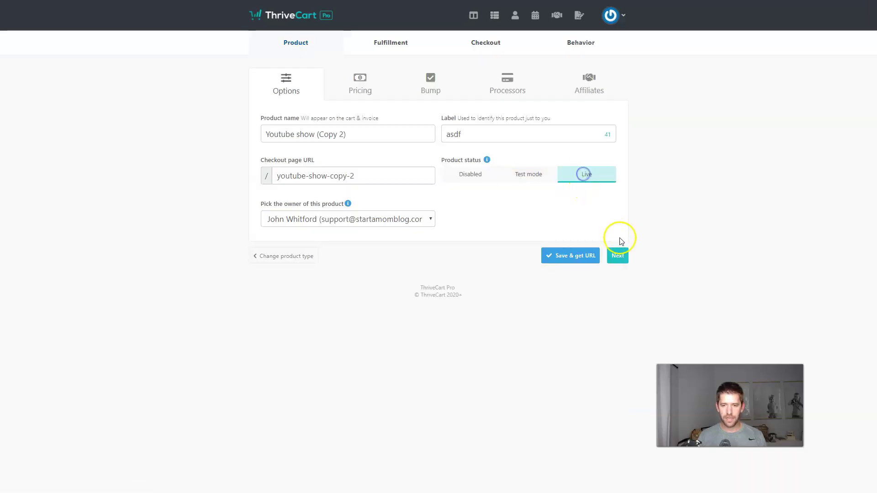
click(583, 255)
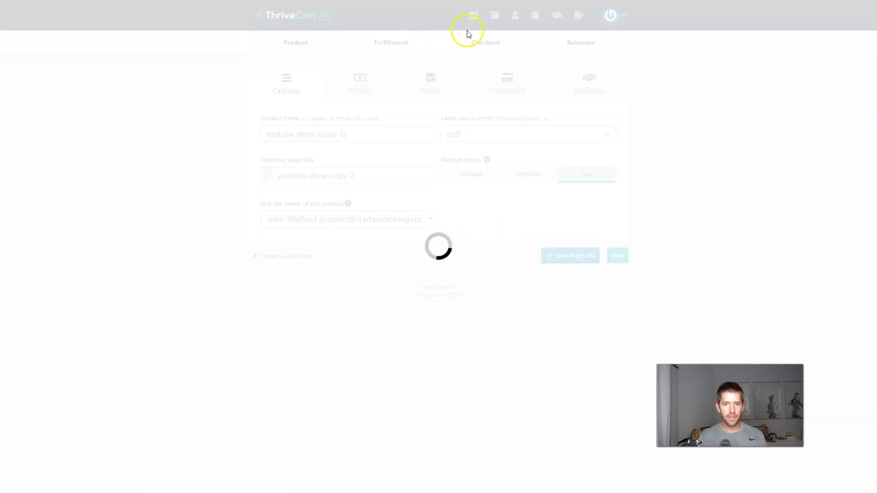
Set the original Youtube show's product status to Live and save it
click(496, 27)
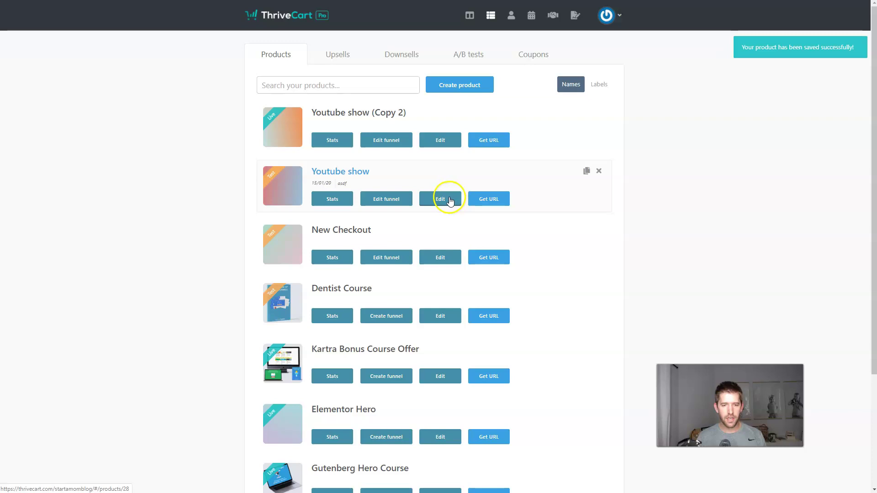
click(448, 199)
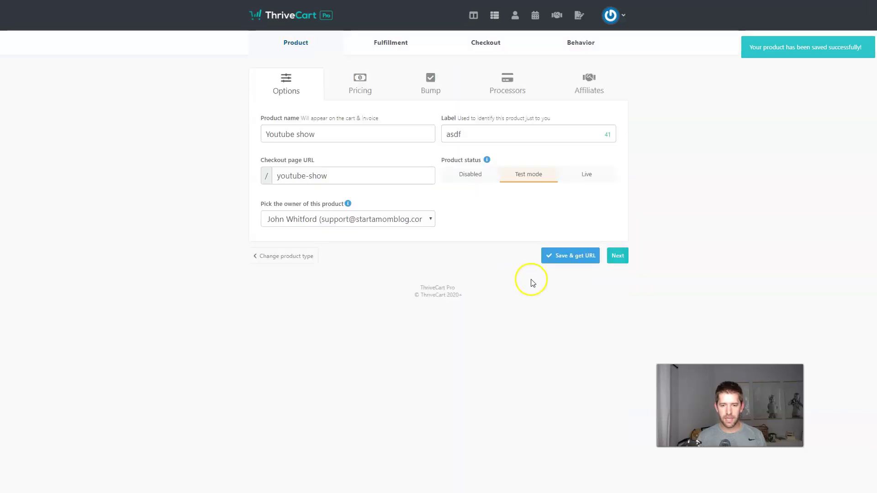
click(586, 174)
click(577, 249)
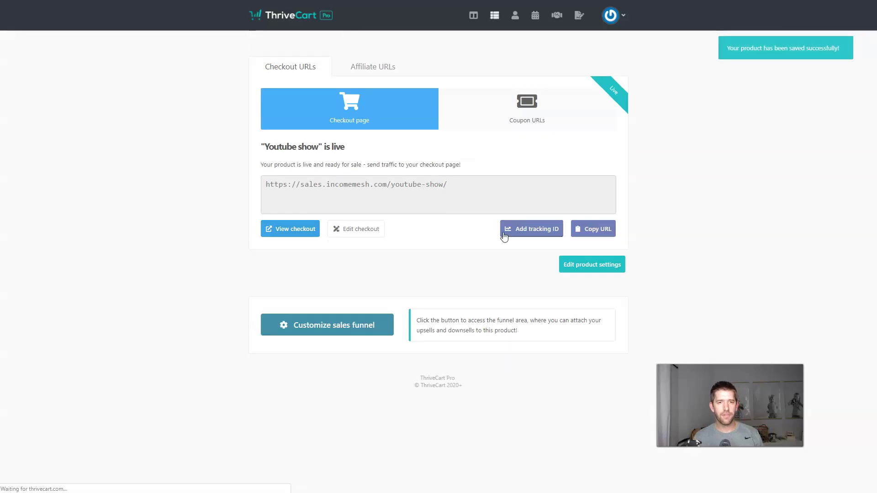
Start a new A/B test choosing Youtube show (Copy 2) and Youtube show as the products
click(493, 22)
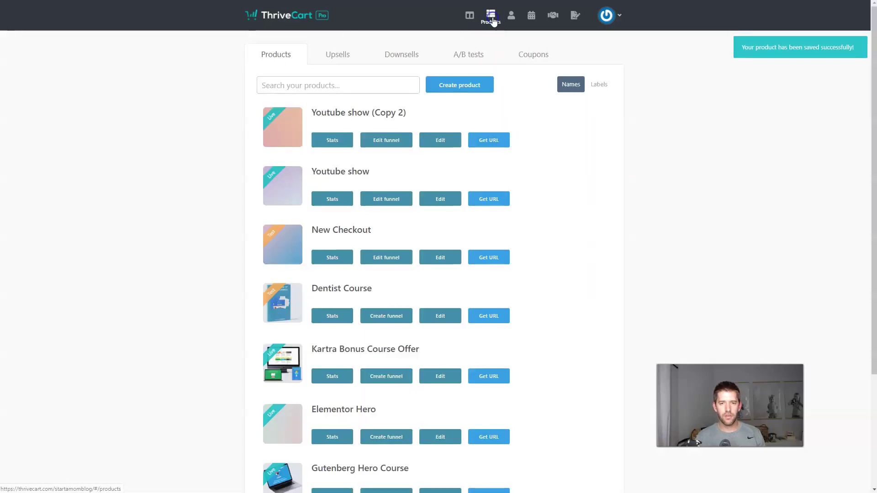
click(475, 53)
click(553, 85)
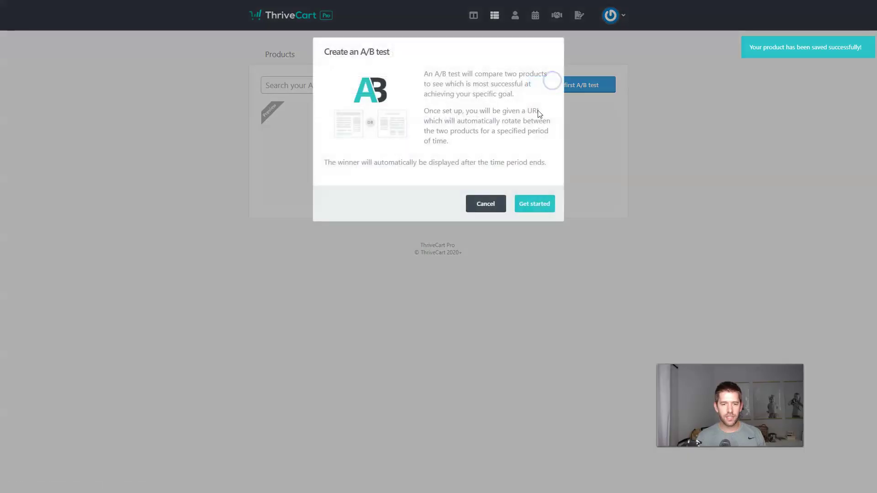
click(525, 204)
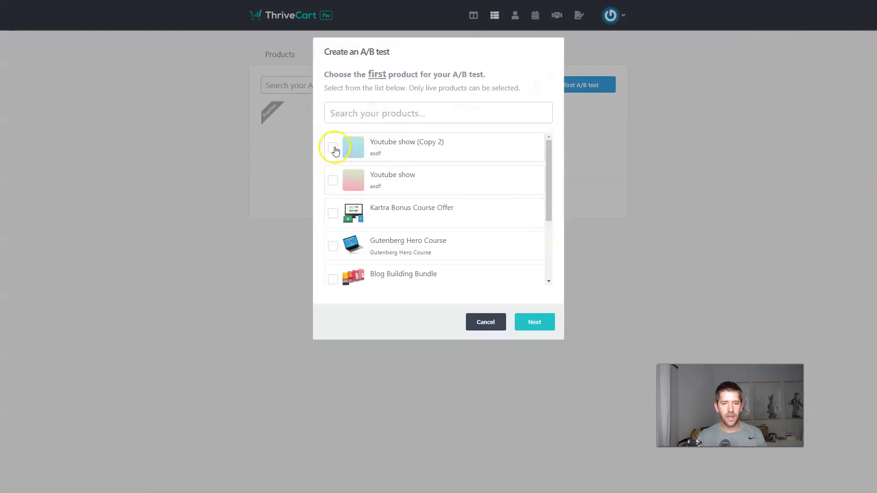
click(333, 147)
click(533, 320)
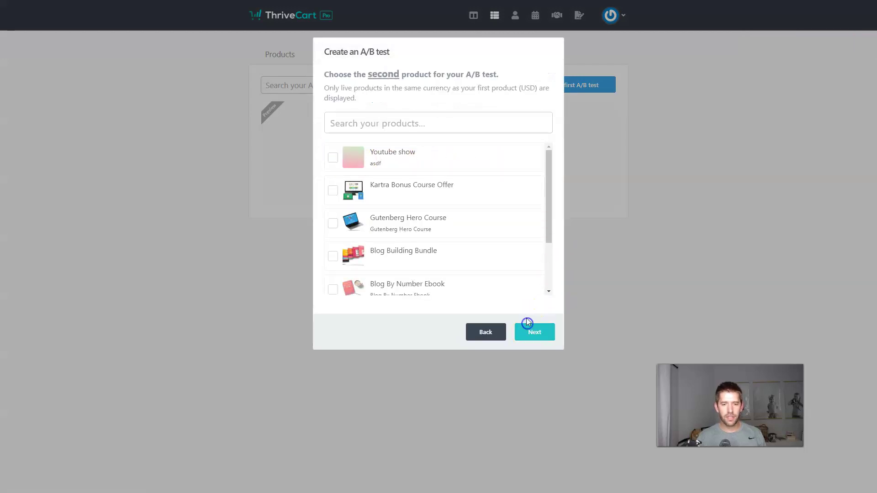
click(334, 157)
click(541, 336)
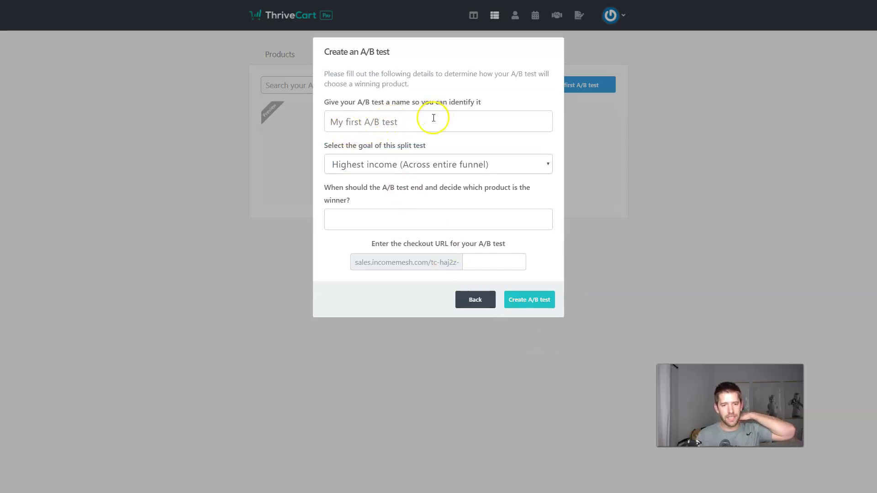
Name it 'Testing 5 vs 25 core offer price', goal Highest income, end January 26th 2020, URL test1
click(418, 121)
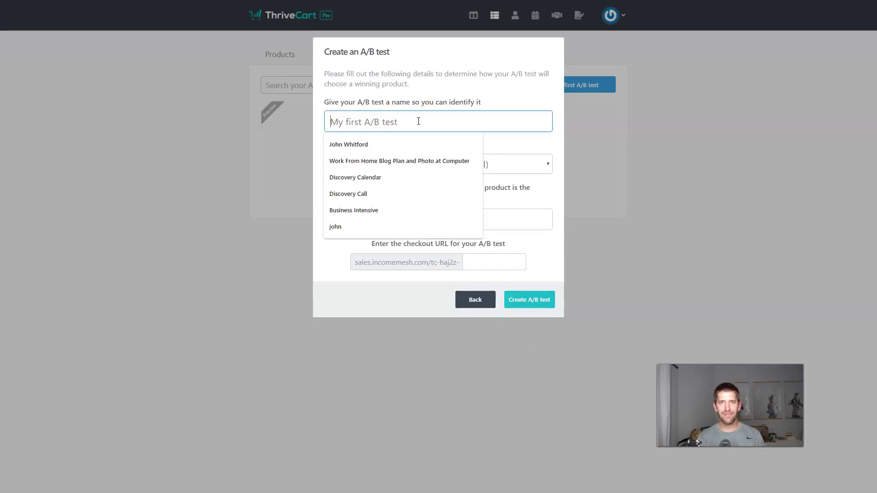
text(Testing 5 vs 5)
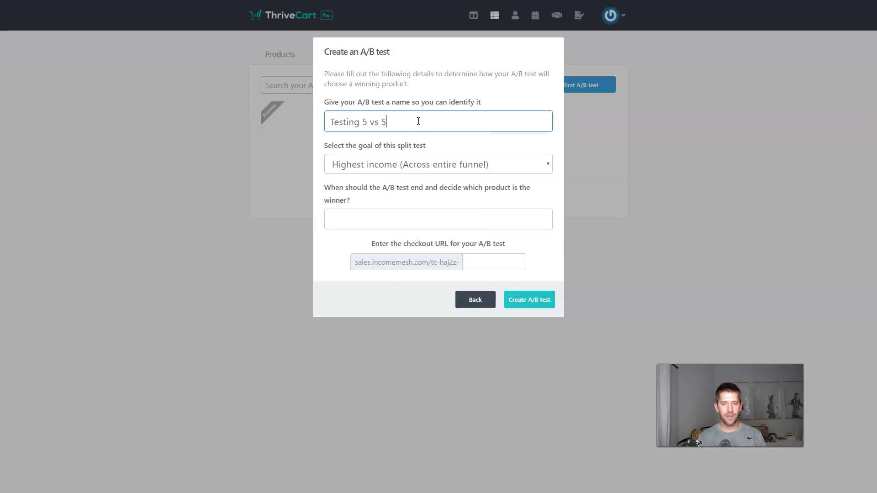
key(BackSpace)
text(25 core diff)
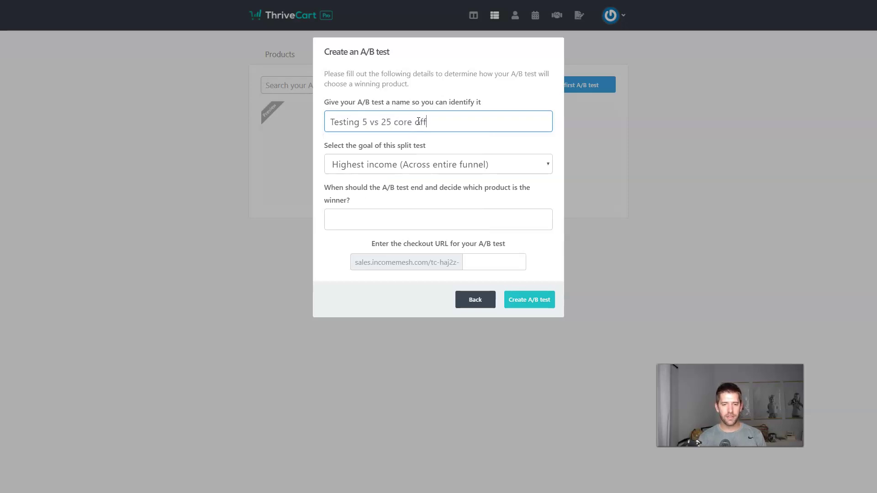
text(er price)
click(374, 166)
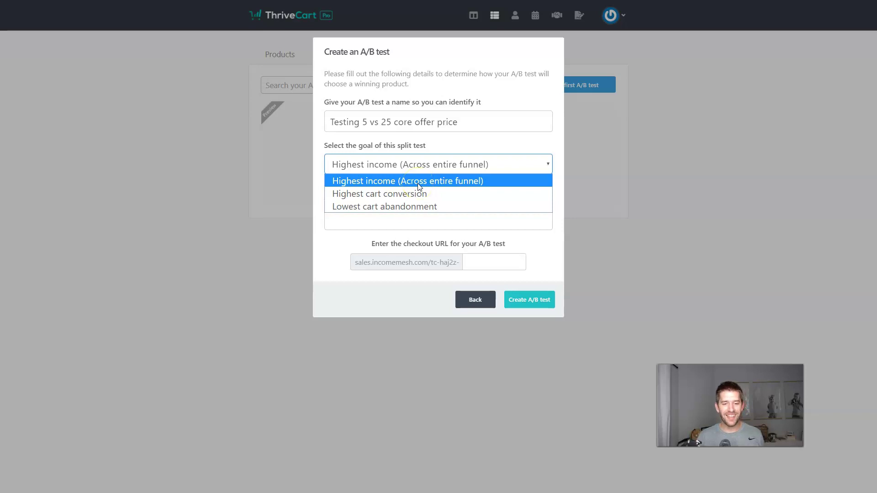
click(404, 181)
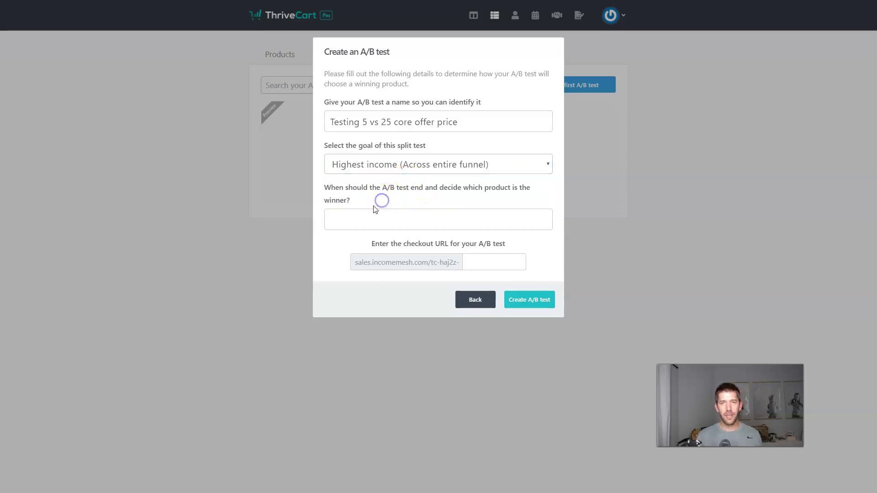
click(377, 222)
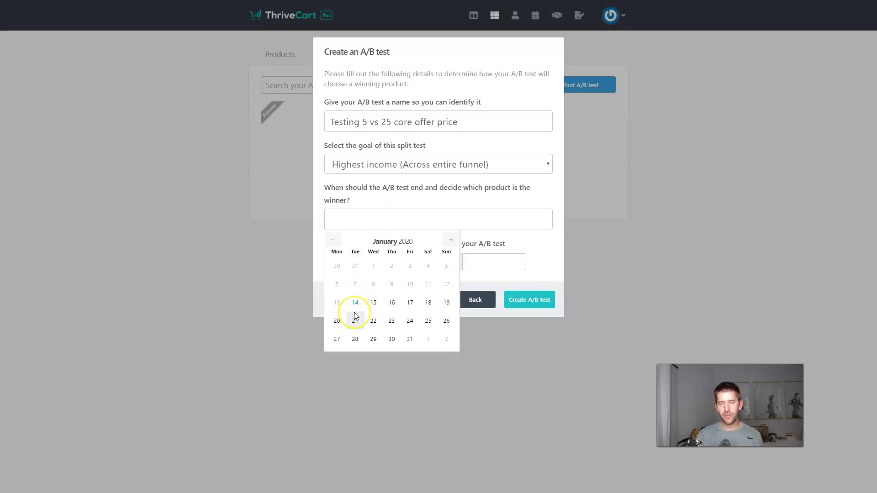
click(446, 323)
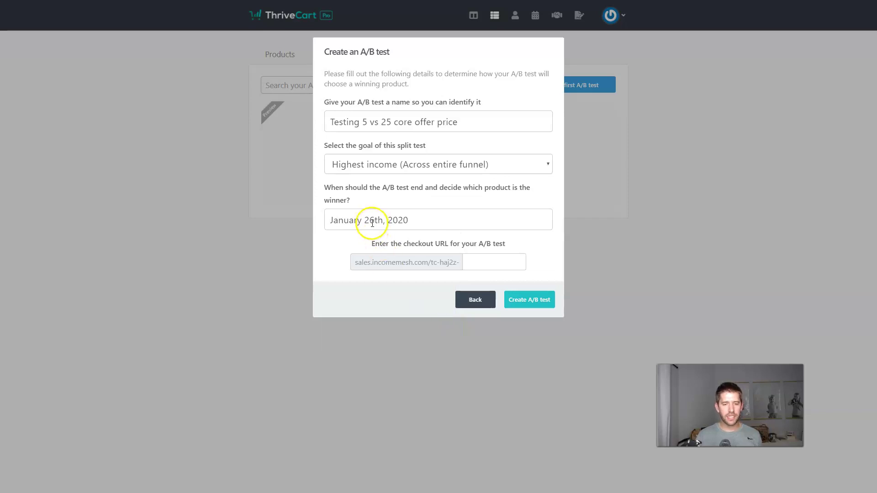
click(483, 266)
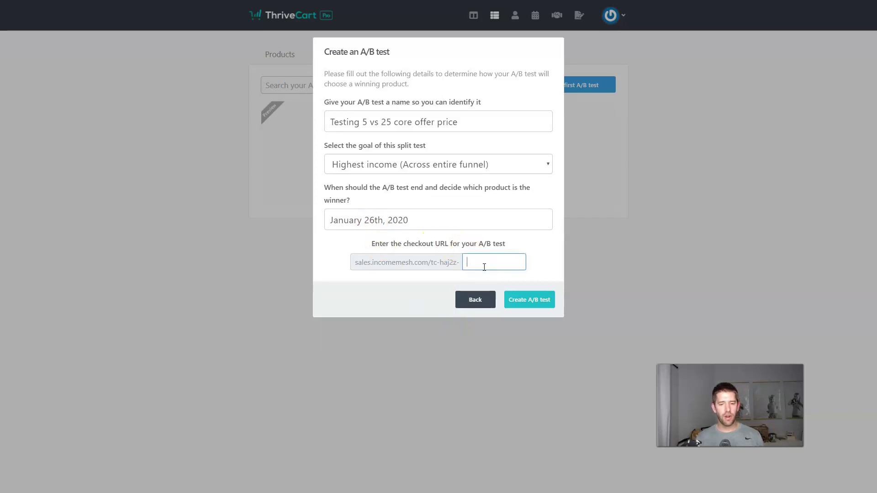
text(test1)
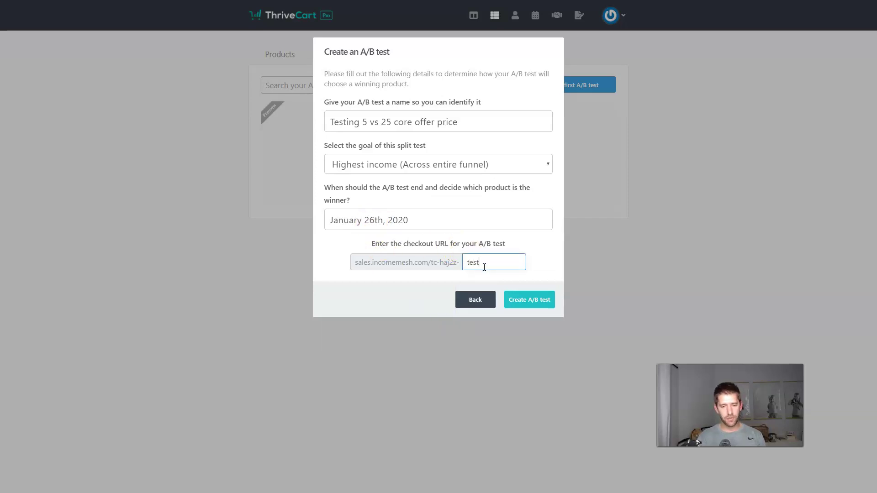
click(524, 303)
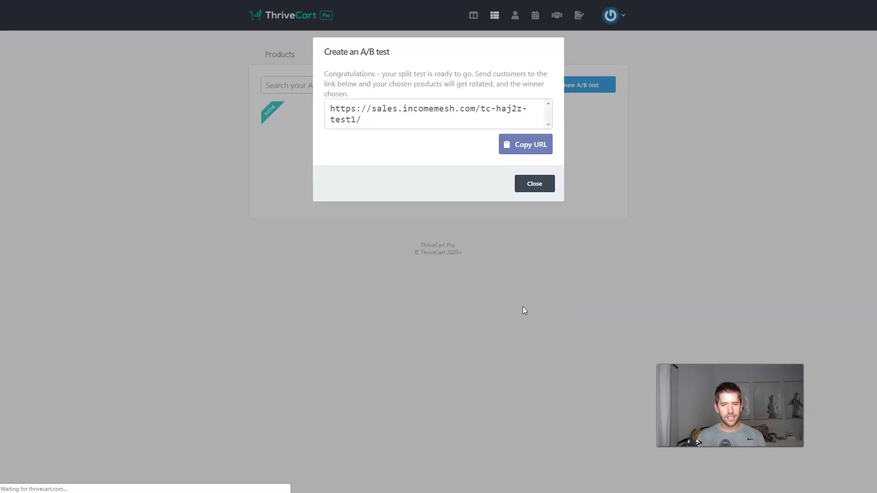
Load the copied test URL in a private window and confirm it serves the $25 checkout
click(525, 148)
key(ctrl+shift+n)
key(ctrl+v)
key(Return)
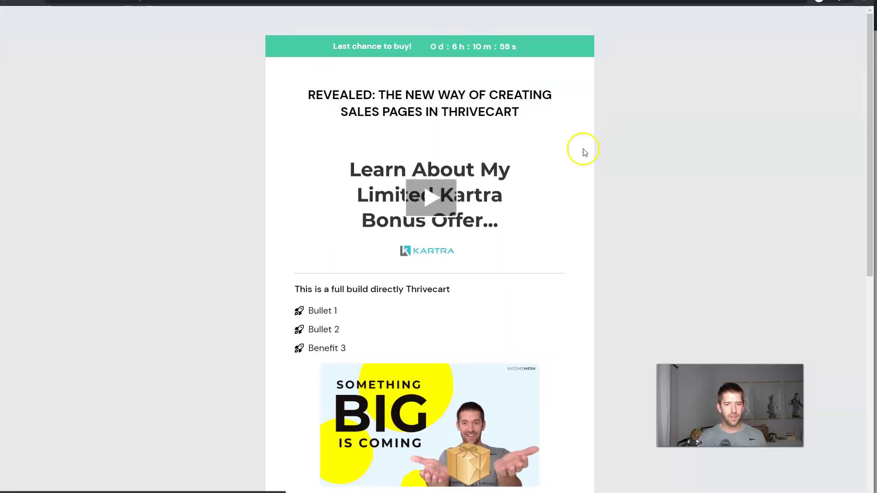
scroll(634, 138, down, 8)
scroll(632, 142, down, 1)
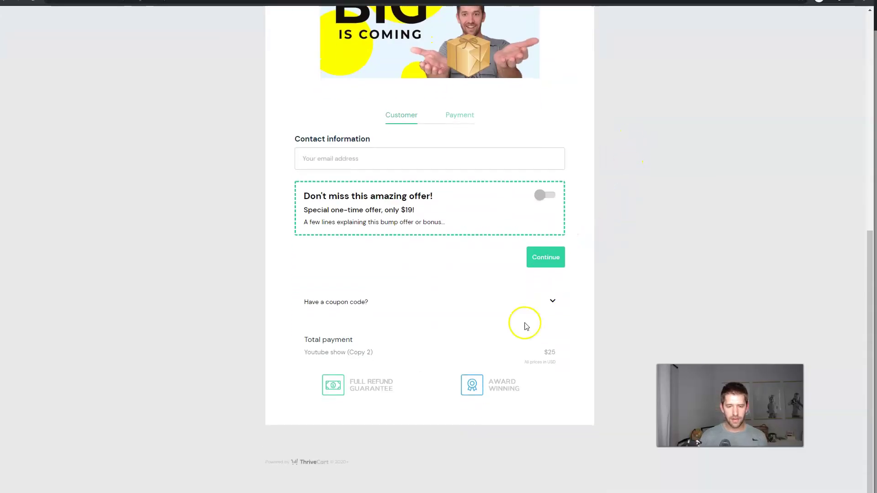
drag(543, 352, 577, 354)
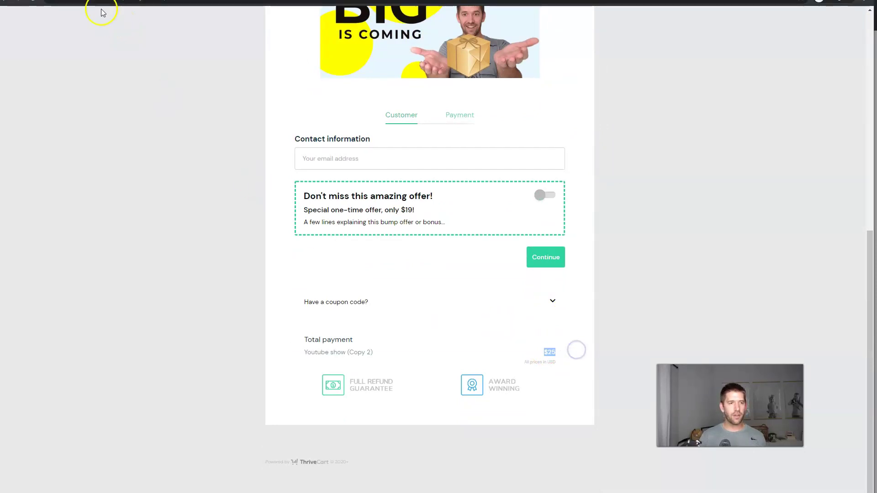
Reload the test URL and confirm the other visit serves the $5 Youtube show checkout
key(alt+Tab)
click(525, 144)
key(alt+Tab)
key(ctrl+v)
key(Return)
scroll(705, 119, down, 8)
drag(550, 350, 575, 355)
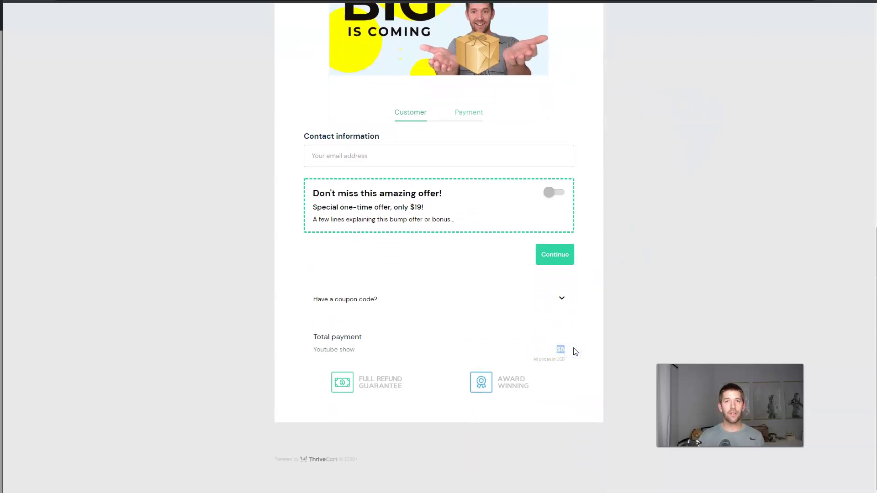
click(574, 351)
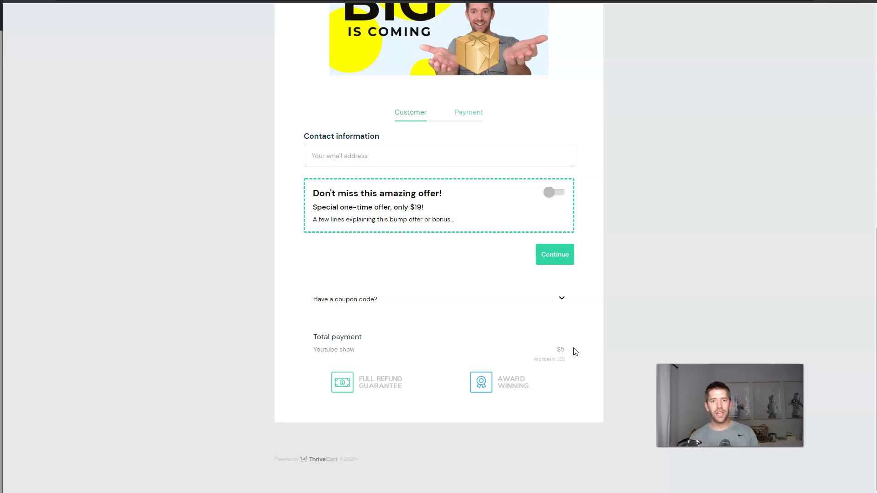
scroll(573, 349, up, 6)
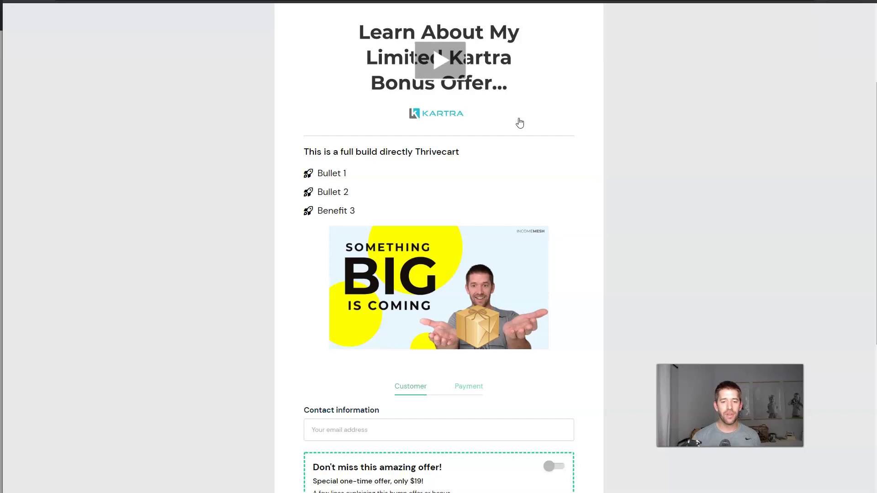
click(682, 129)
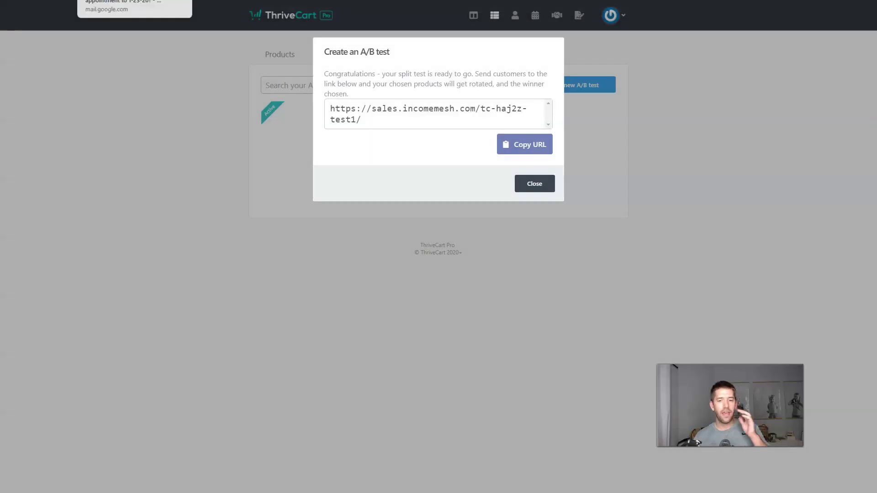
Dismiss the A/B test success dialog to see 'Testing 5 vs 25 core offer price' listed
click(534, 183)
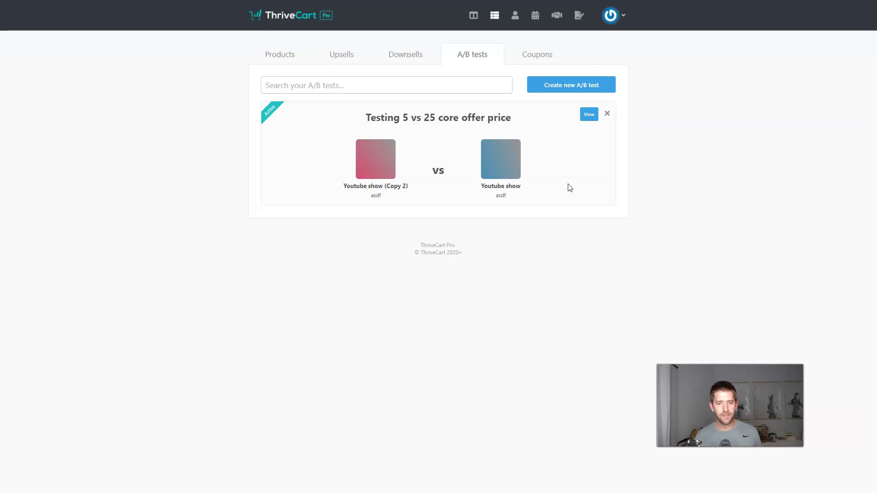
click(574, 181)
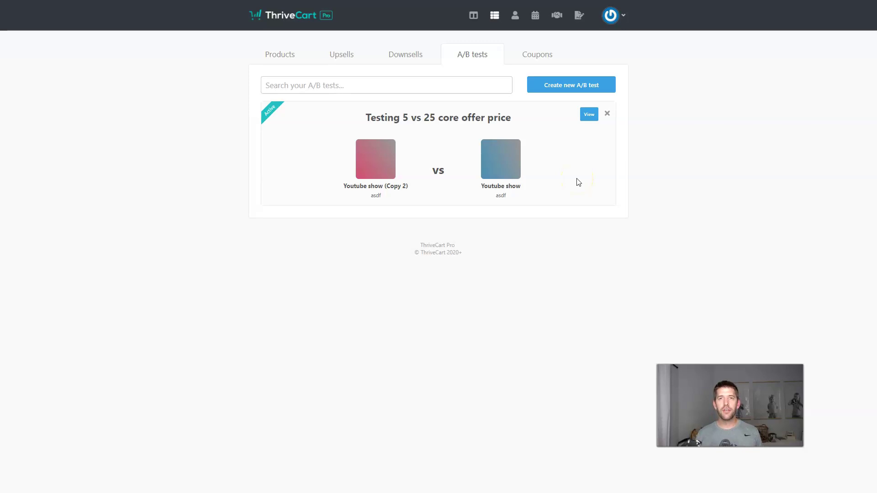